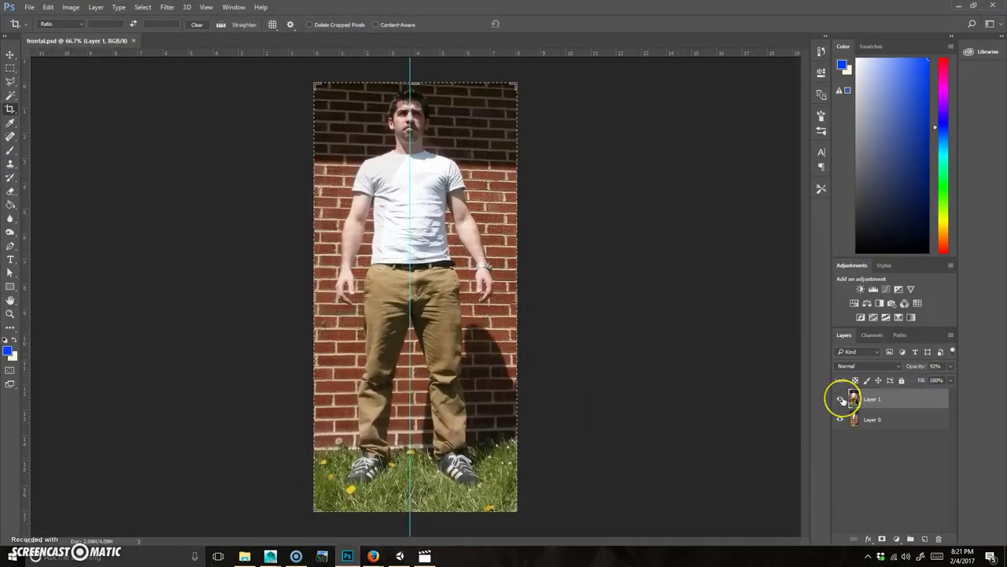
- Compare the frontal photo's alignment with the profile photo by repeatedly hiding and showing Layer 1
left_click(840, 399)
left_click(841, 399)
left_click(841, 399)
left_click(840, 399)
left_click(841, 399)
left_click(841, 399)
left_click(840, 399)
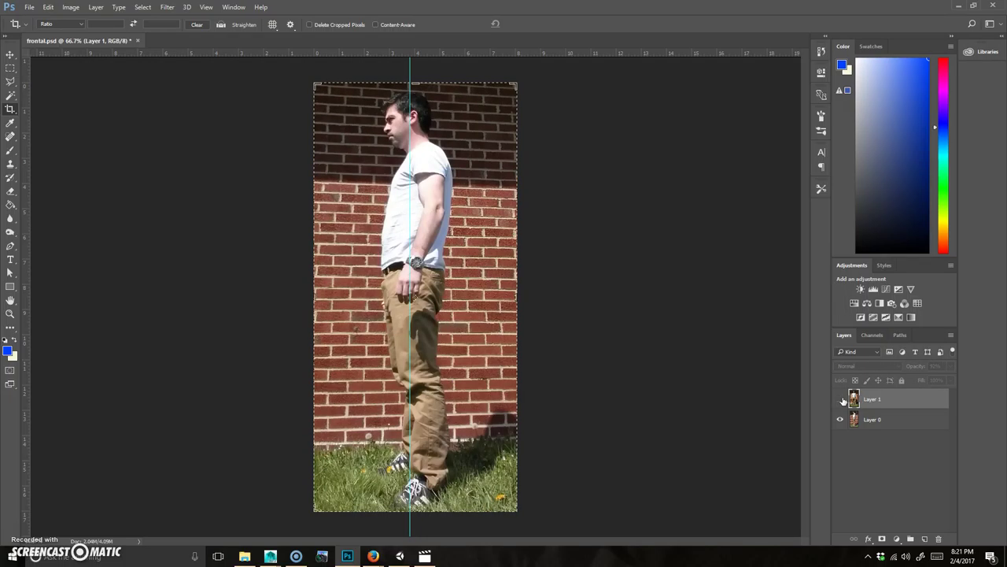
left_click(840, 399)
left_click(841, 399)
left_click(841, 399)
left_click(840, 399)
left_click(841, 399)
left_click(840, 399)
left_click(841, 399)
left_click(236, 7)
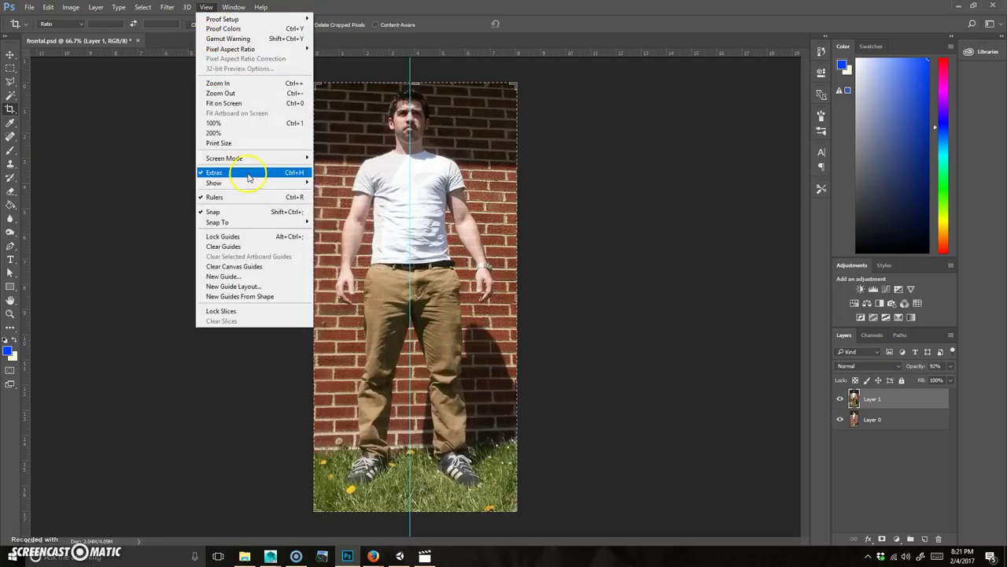
left_click(576, 7)
left_click_drag(24, 186, 9, 206)
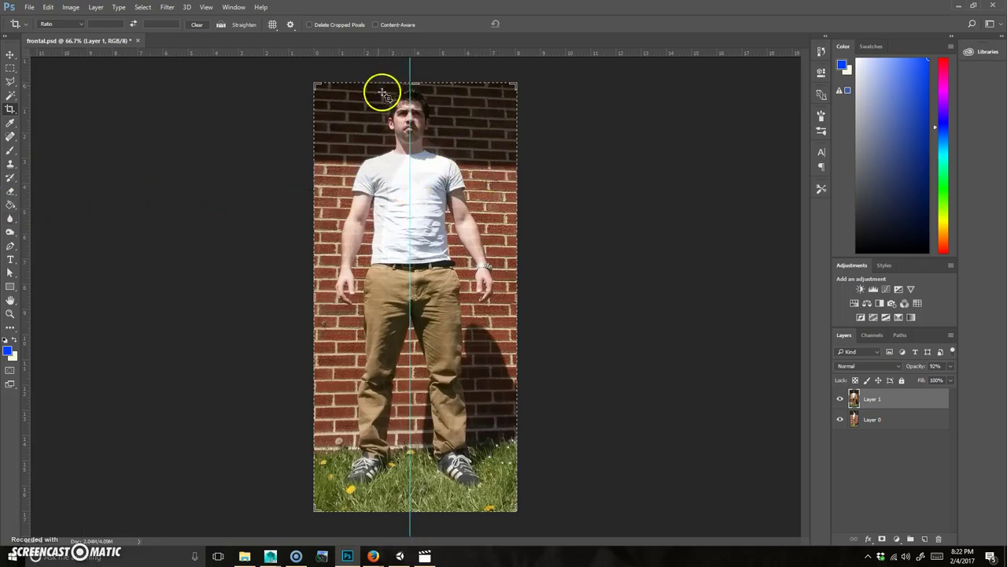
- Check the frontal and profile photos individually by switching the visibility of Layer 1 and Layer 0
left_click(840, 399)
left_click(29, 7)
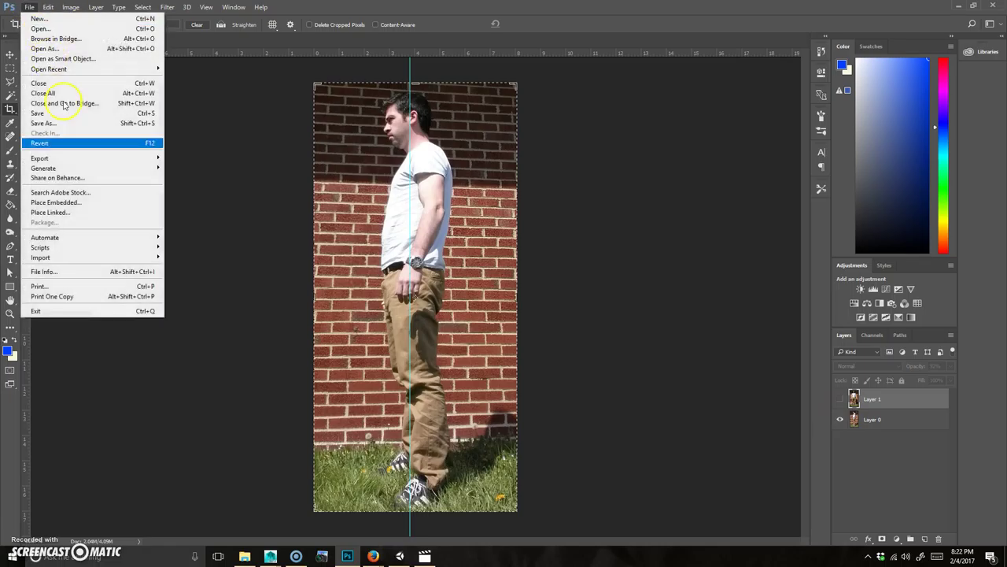
left_click(835, 378)
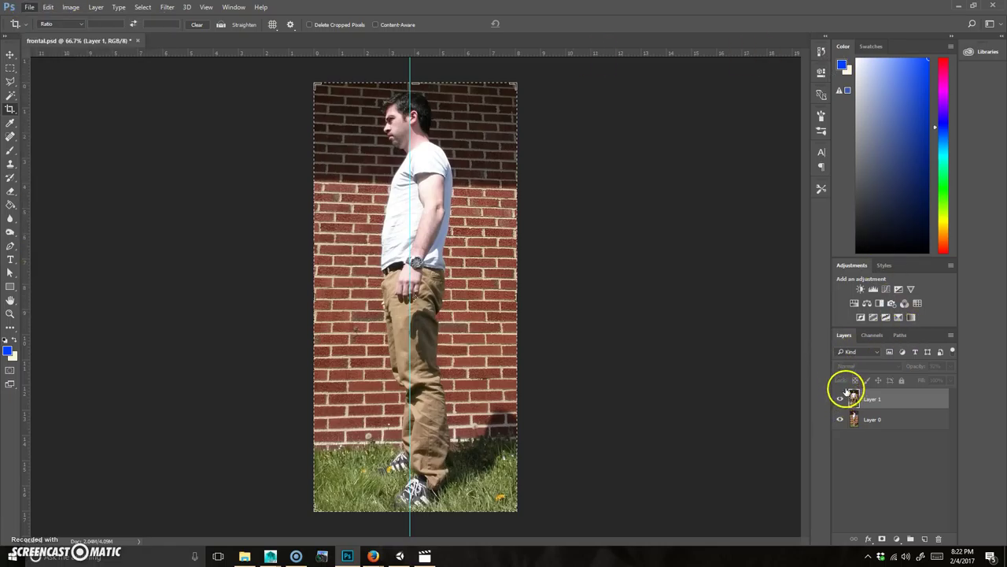
left_click(839, 399)
left_click(839, 419)
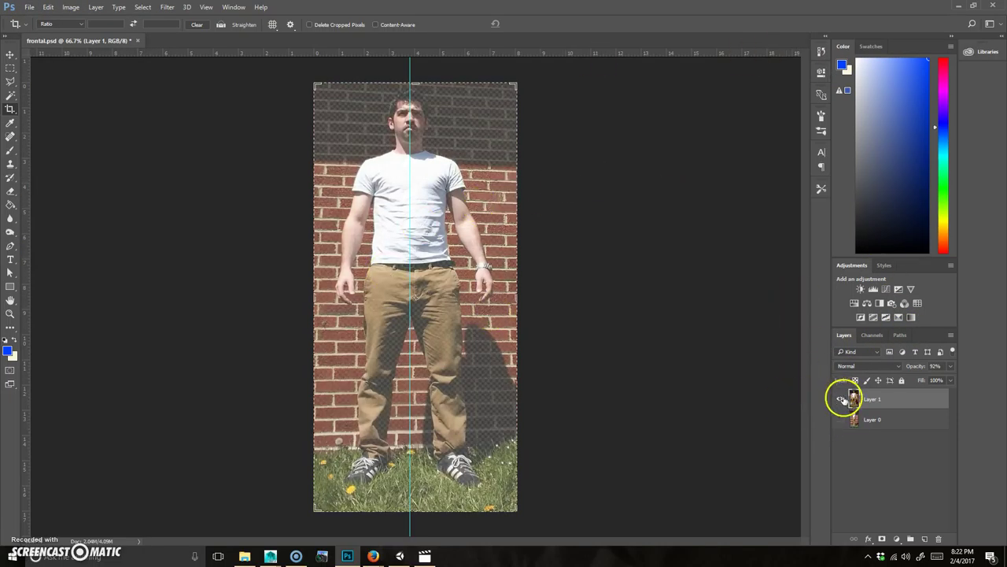
left_click(839, 399)
left_click(840, 399)
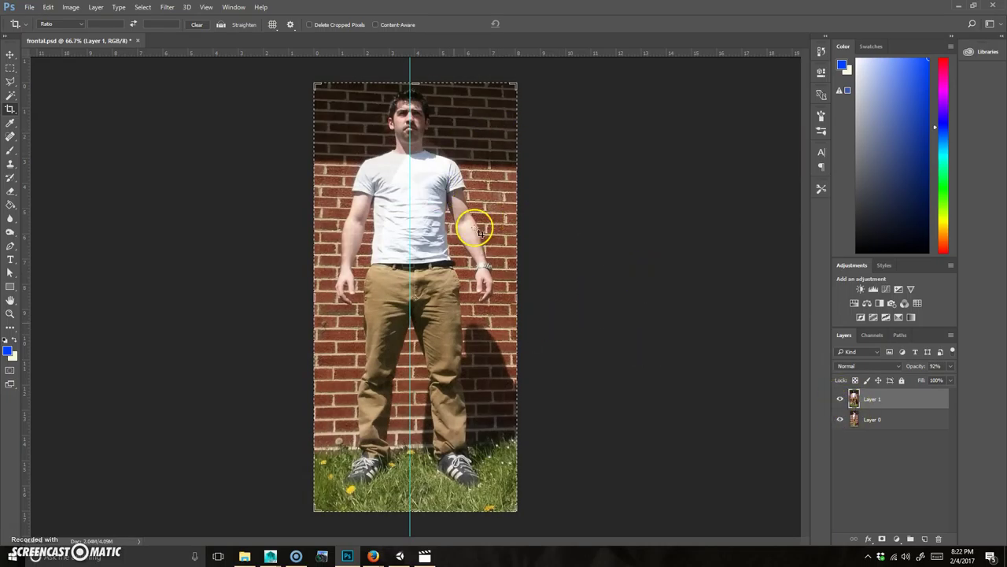
left_click(840, 399)
left_click(840, 400)
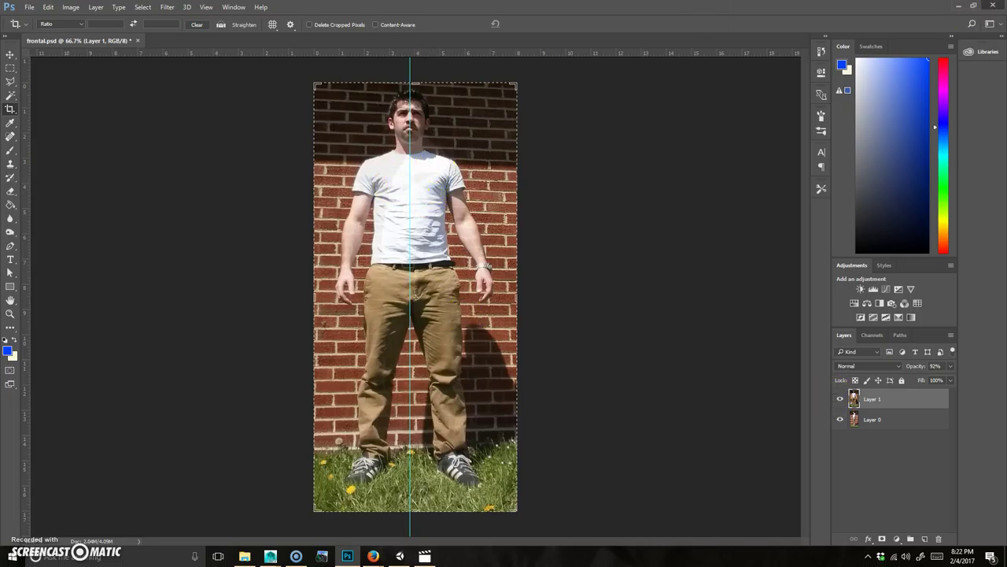
- Quit the image editor without saving the changes to frontal.psd
key("ctrl+q")
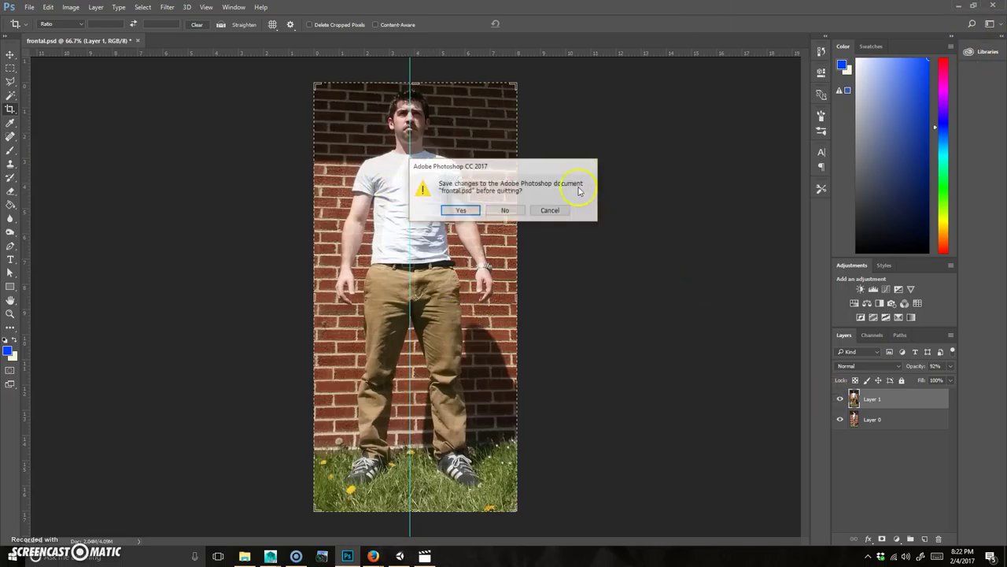
left_click(505, 211)
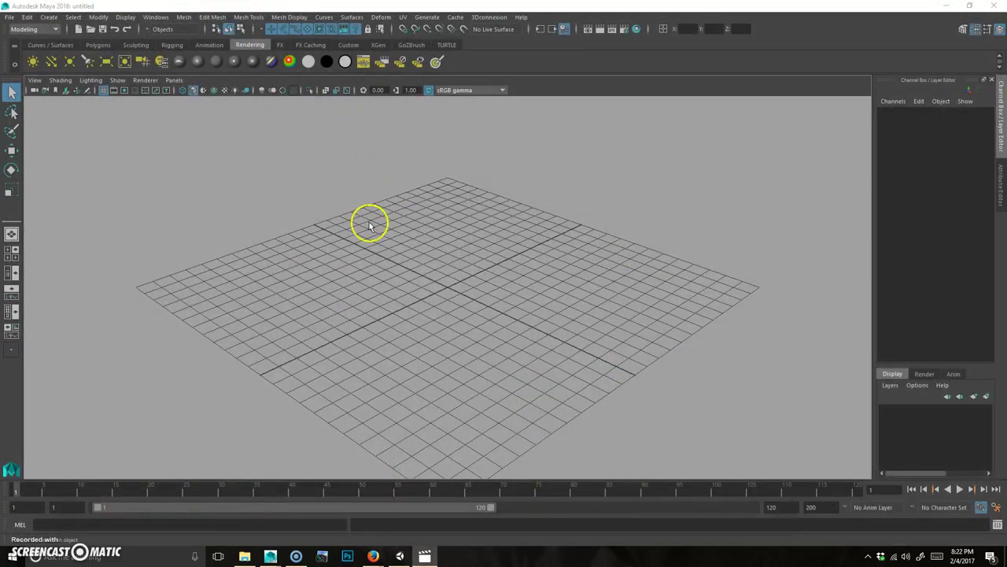
- Create a Maya project named coneHuman on the desktop, keeping the primary project locations such as scenes and sourceimages
left_click(9, 16)
left_click(53, 278)
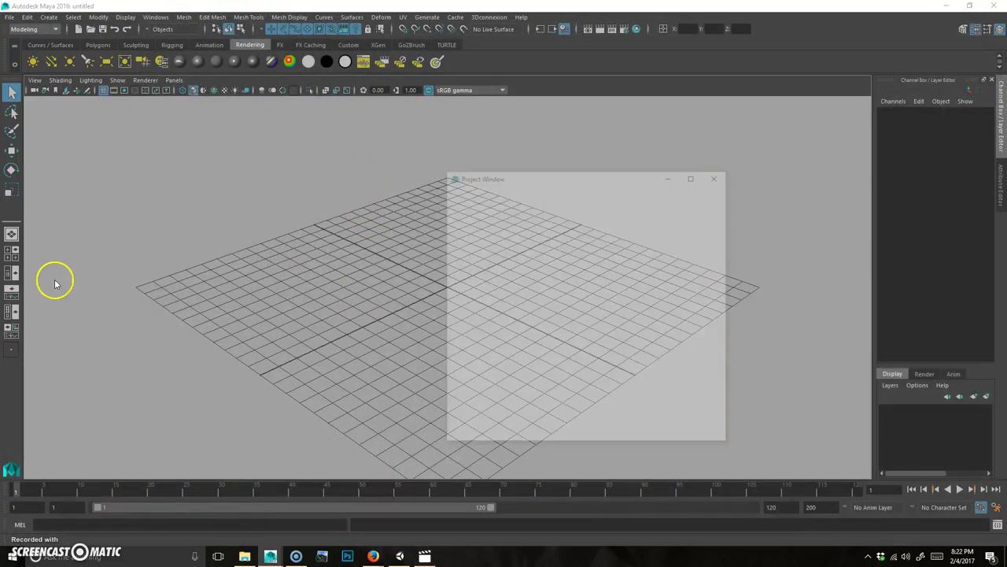
left_click(716, 205)
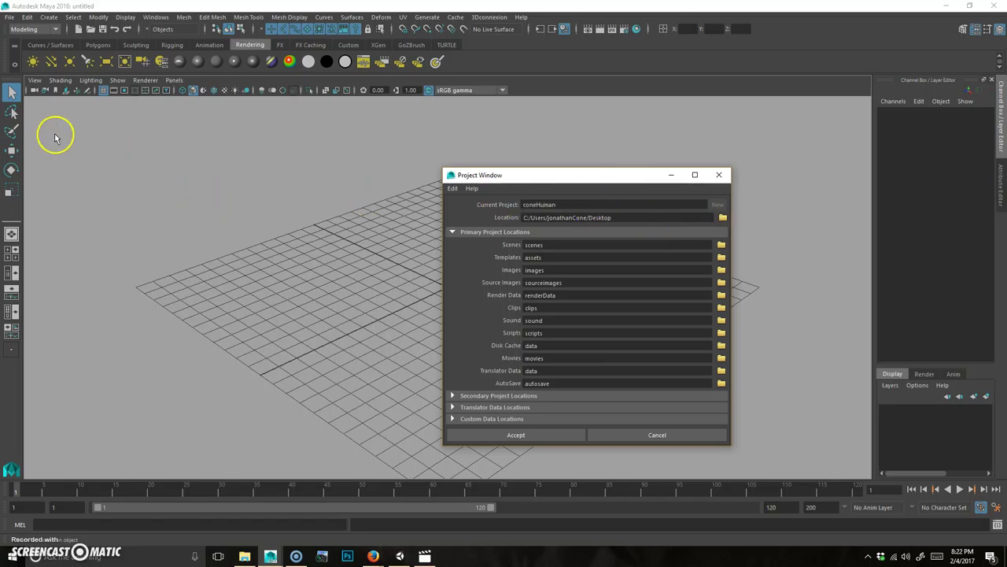
left_click(516, 436)
- Open the coneHuman project folder from the desktop and arrange it side by side with the me photo folder
left_click(948, 7)
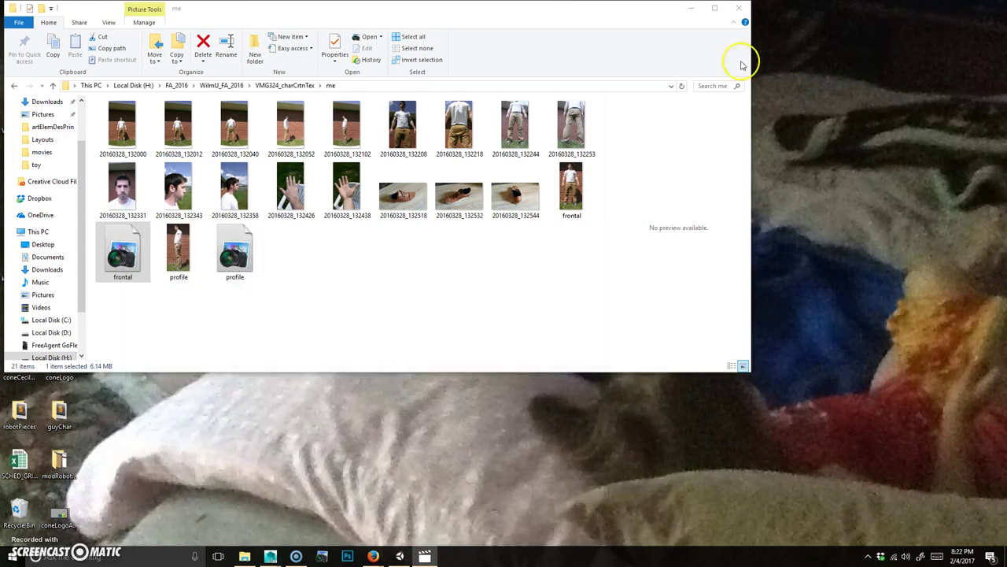
left_click_drag(575, 12, 849, 57)
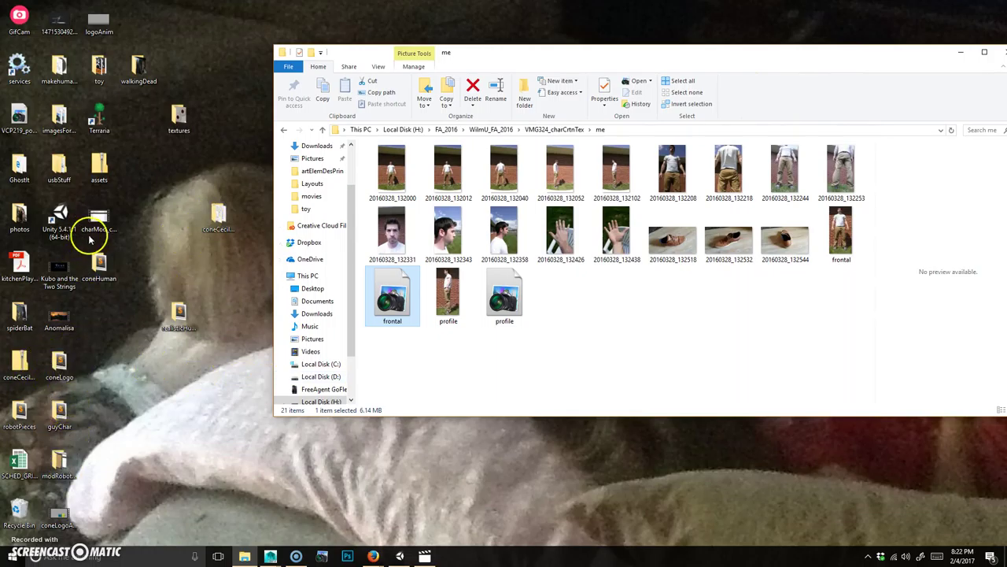
double_click(101, 271)
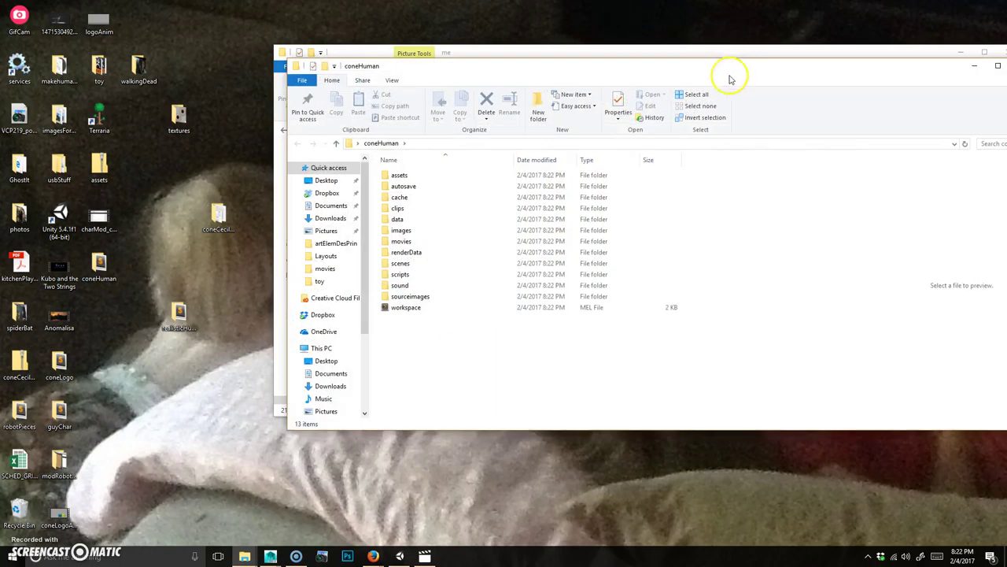
left_click_drag(730, 79, 2, 133)
left_click(795, 126)
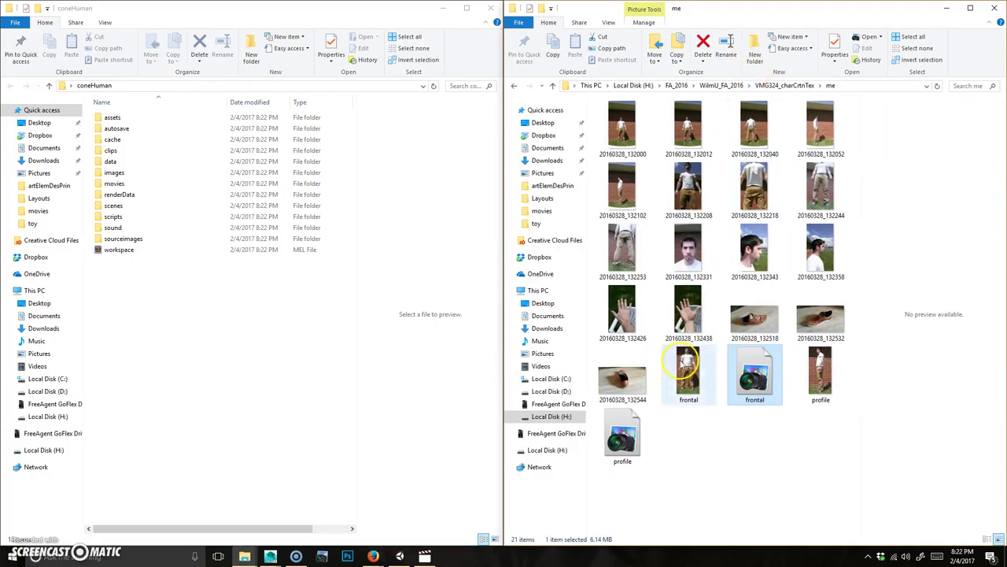
- Copy the frontal and profile PNG images from the me folder into the project's sourceimages folder
double_click(122, 238)
left_click(689, 373)
left_click(822, 376, "ctrl")
left_click_drag(688, 376, 200, 322)
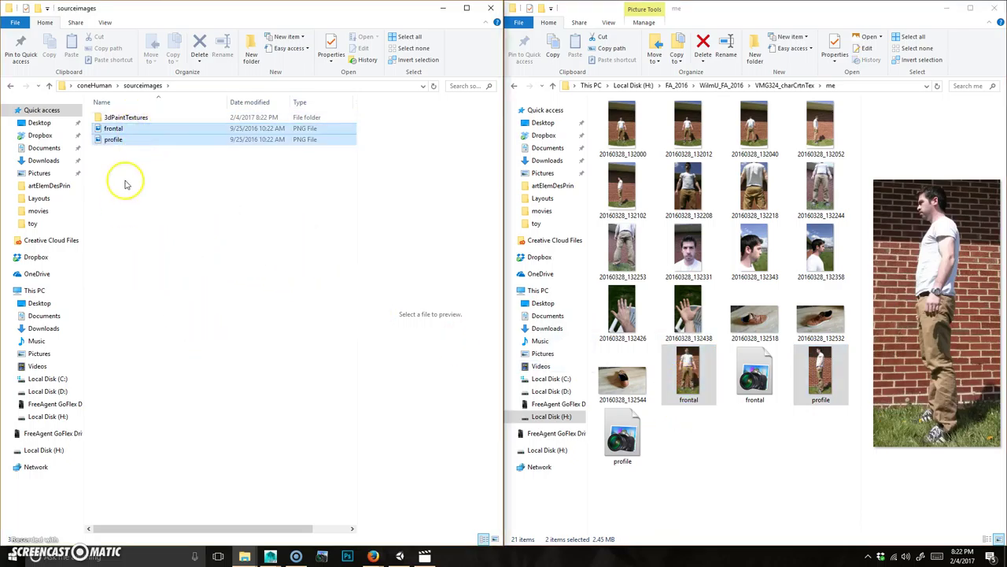
- Preview the copied images in sourceimages and the face photo 20160328_132331 in the me folder
left_click(120, 128)
left_click(102, 177)
left_click(114, 142)
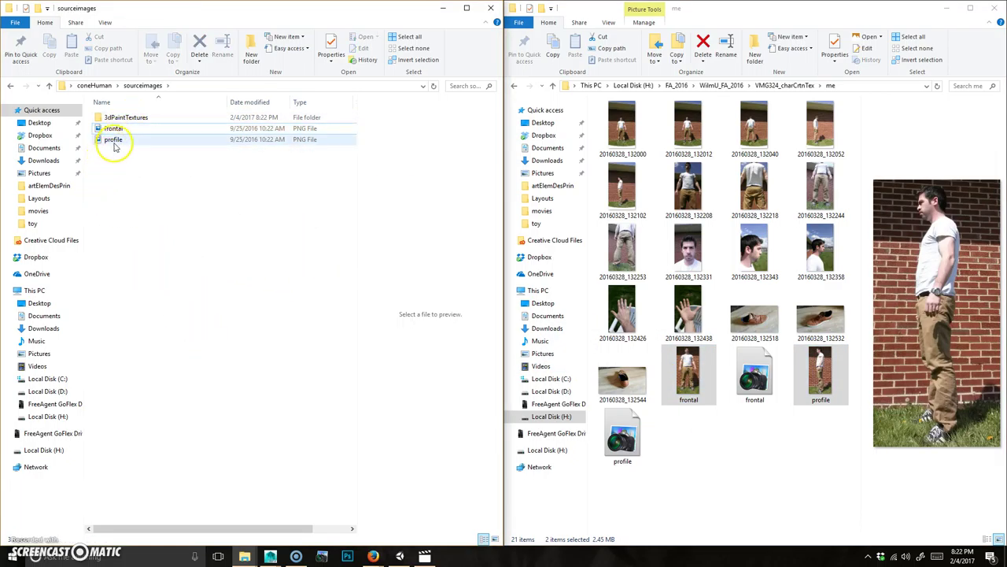
left_click(118, 128)
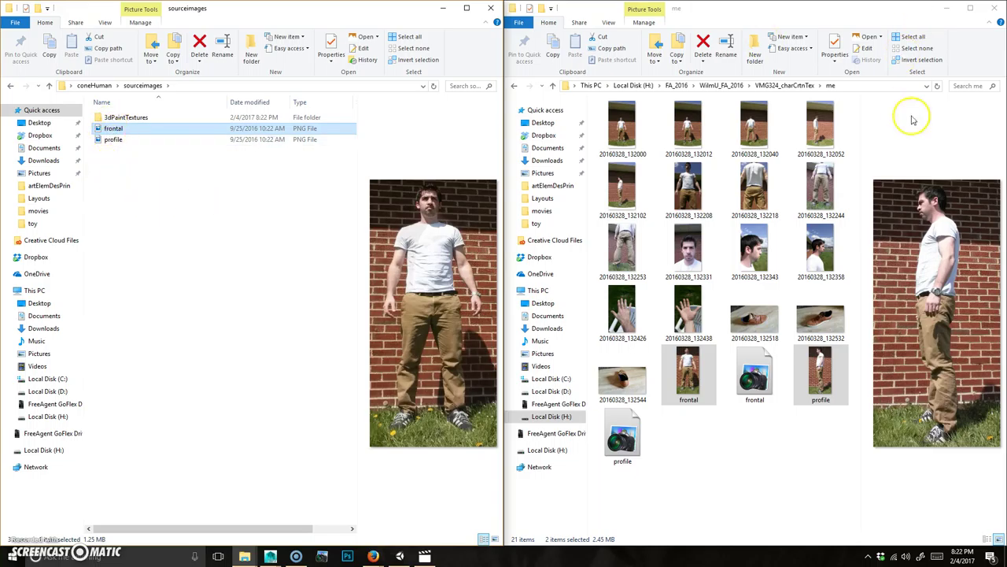
left_click(688, 250)
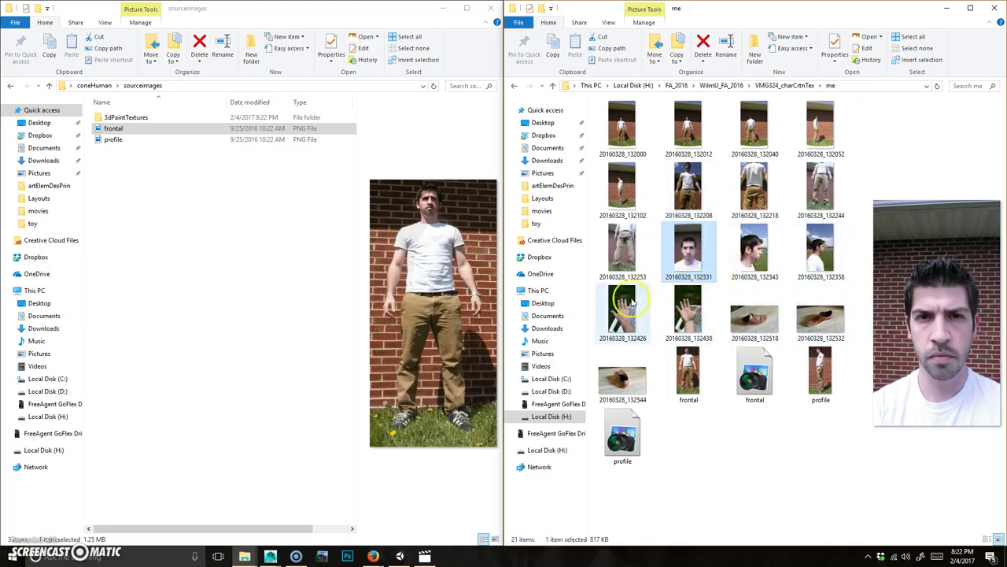
- Switch to Maya, maximize the front view and turn on the Camera Names heads-up display
left_click(311, 531)
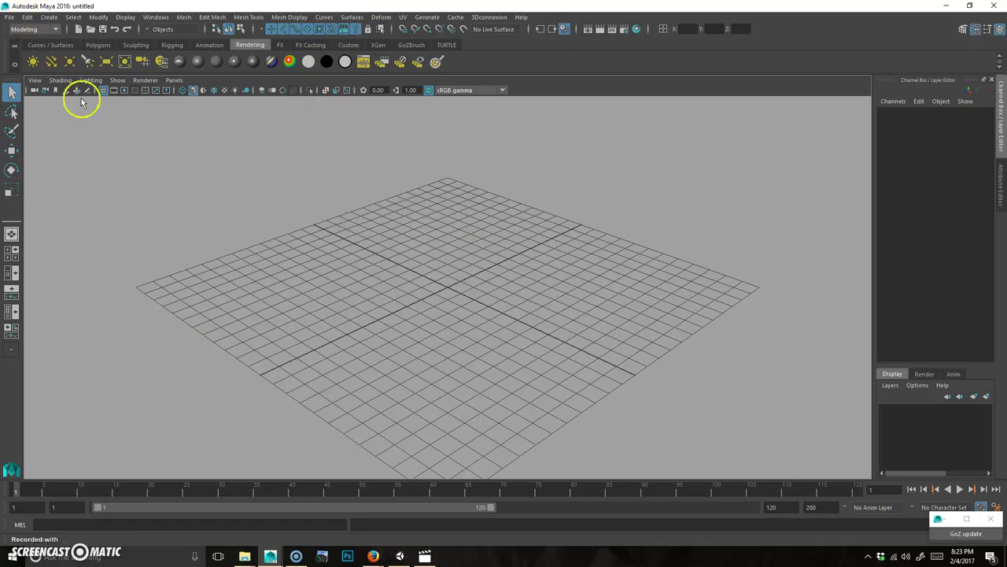
key("space")
key("space")
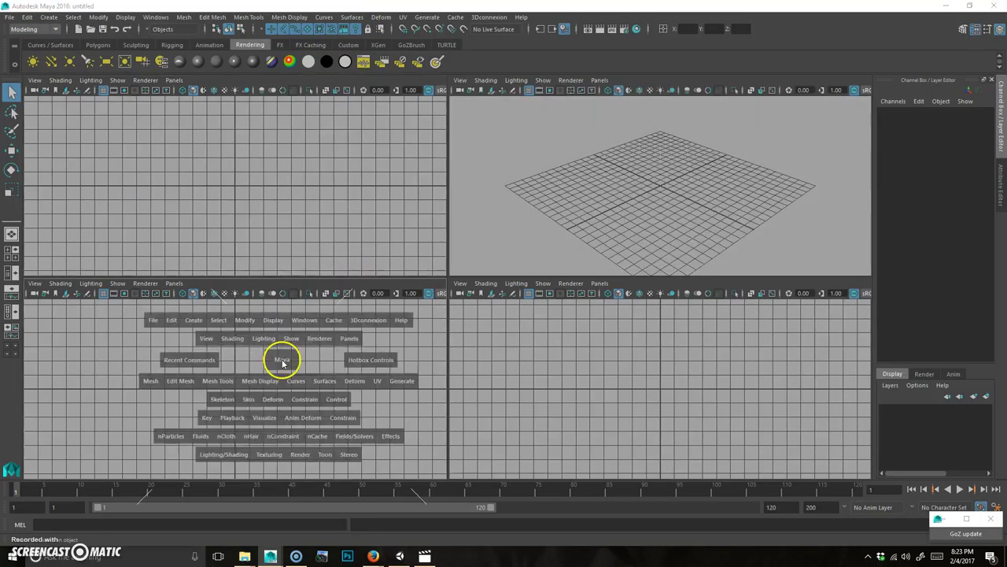
left_click(157, 17)
left_click(125, 17)
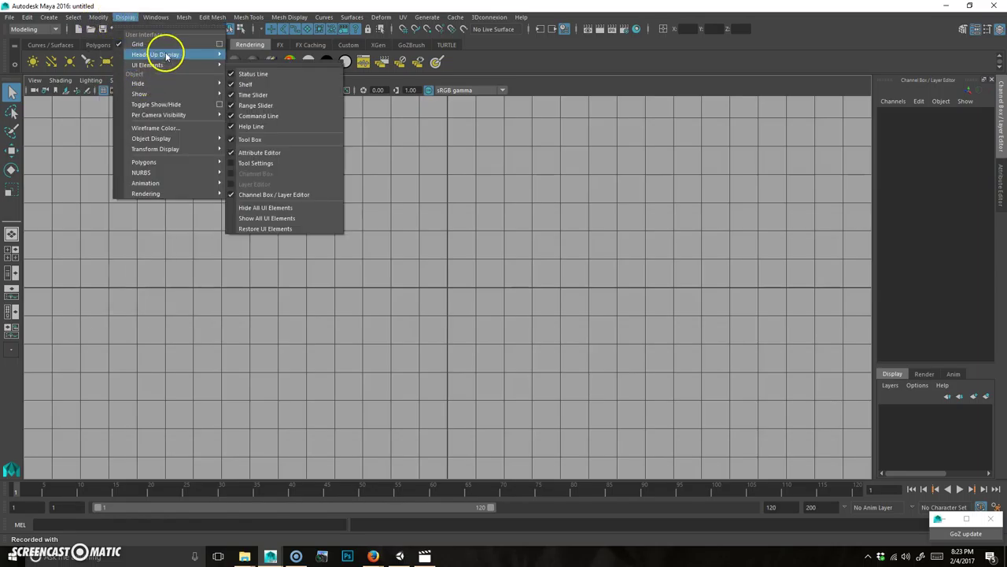
mouse_move(165, 54)
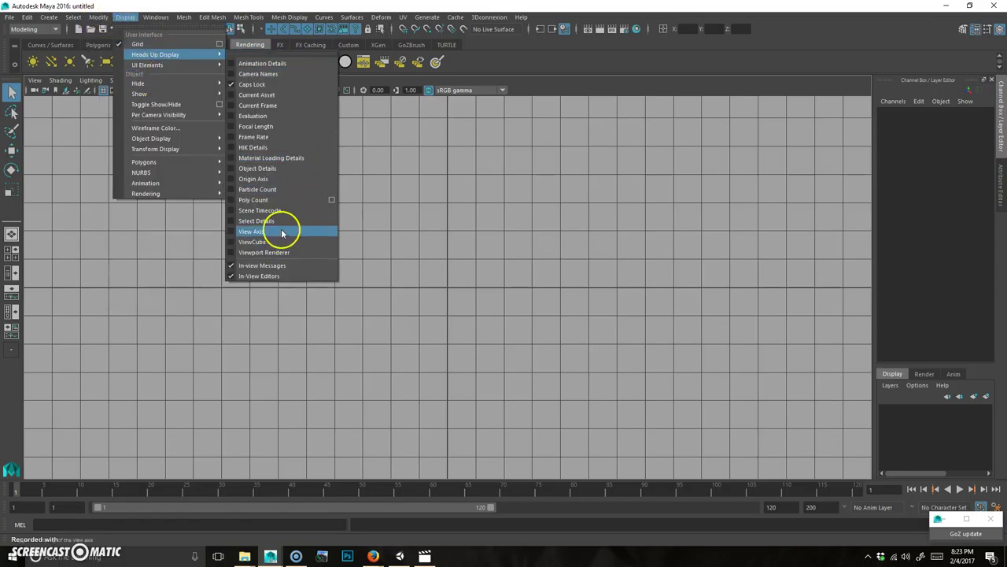
left_click(292, 76)
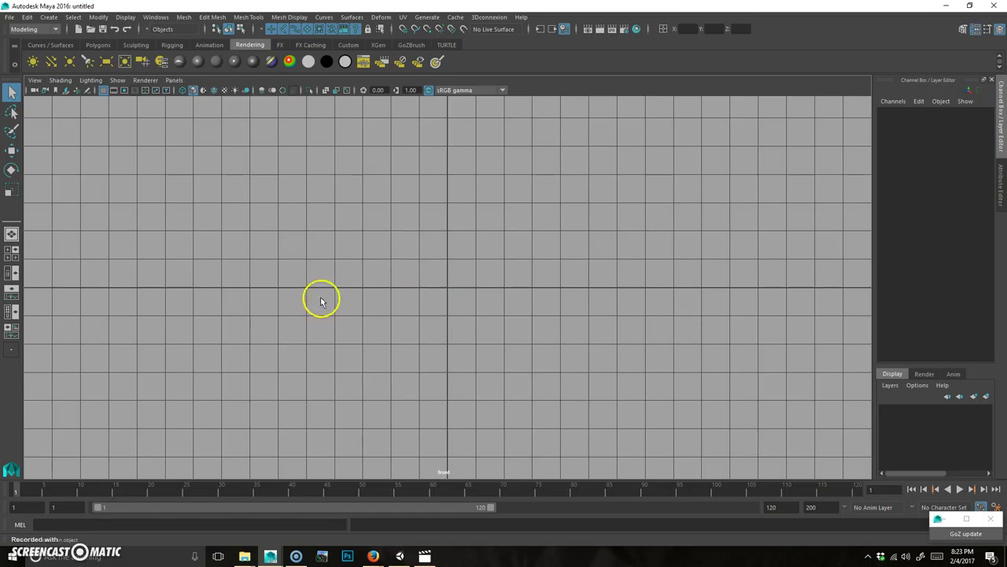
- Import frontal.png from sourceimages as an image plane in the front view
left_click(66, 90)
left_click(699, 381)
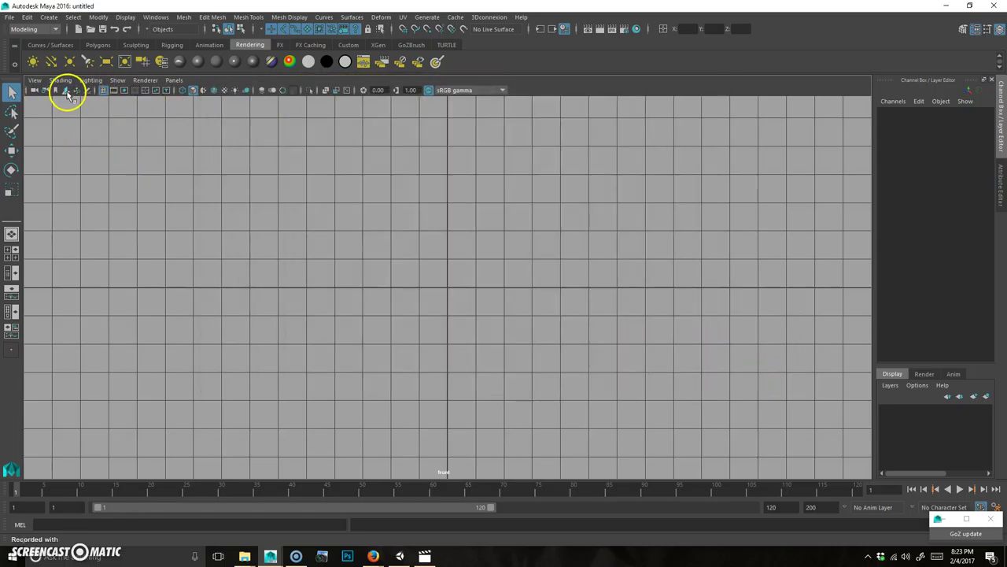
left_click(35, 80)
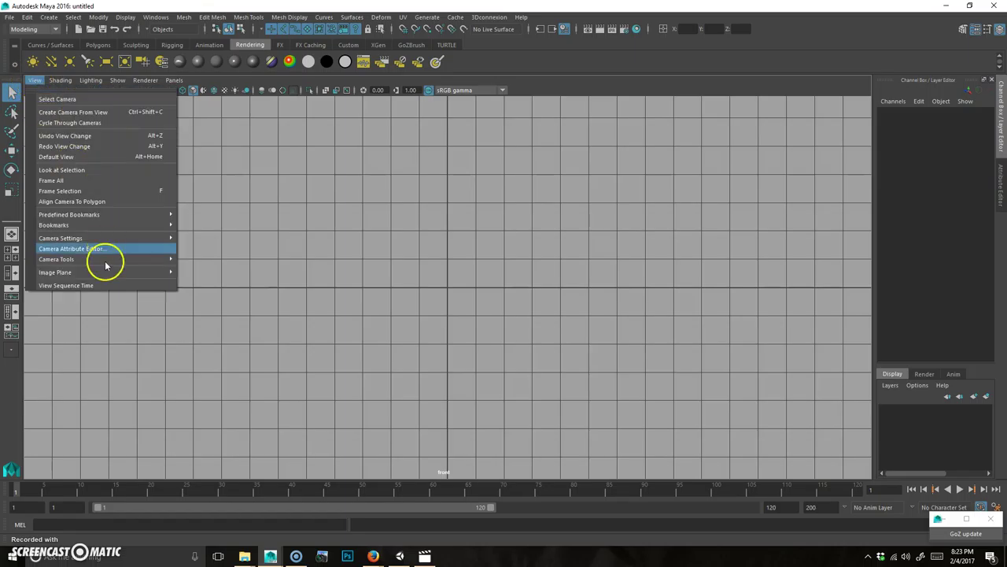
mouse_move(96, 276)
left_click(224, 282)
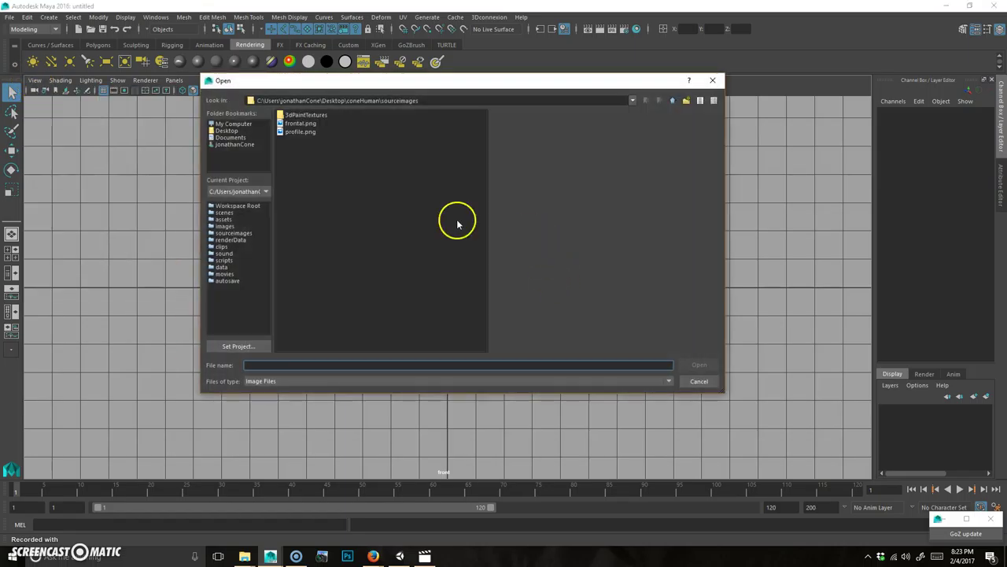
left_click(299, 124)
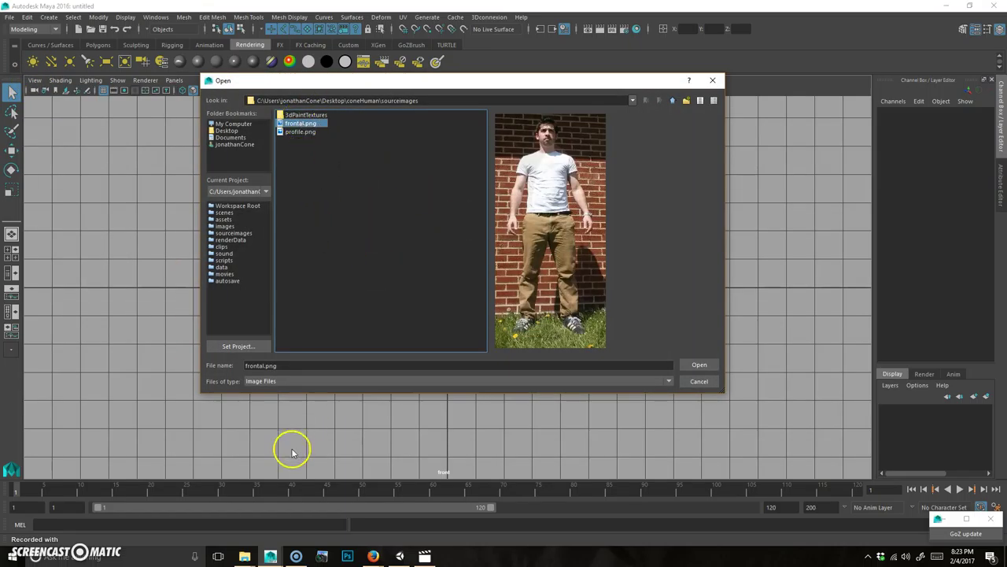
left_click(708, 363)
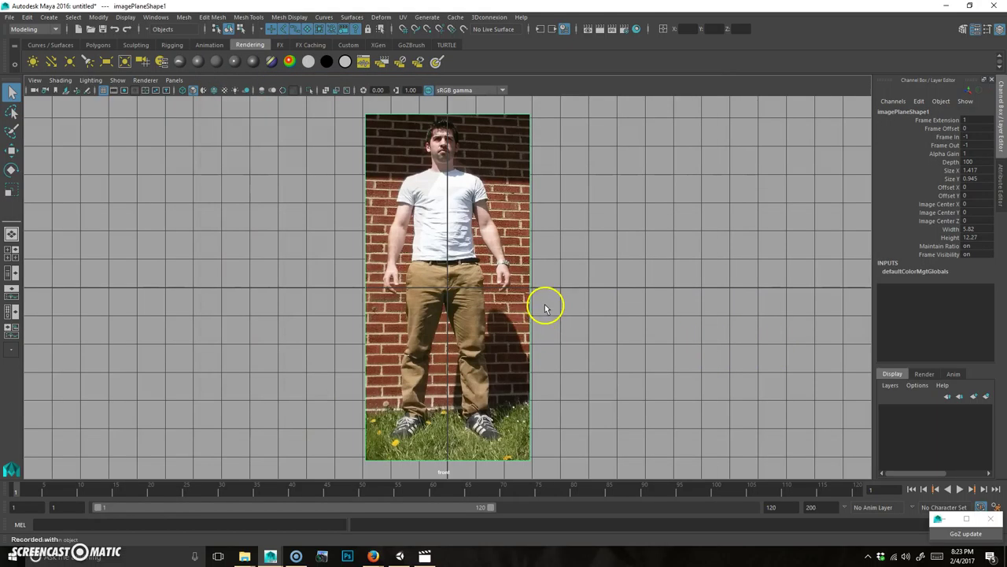
- Import profile.png from sourceimages as an image plane in the side view
key("space")
key("space")
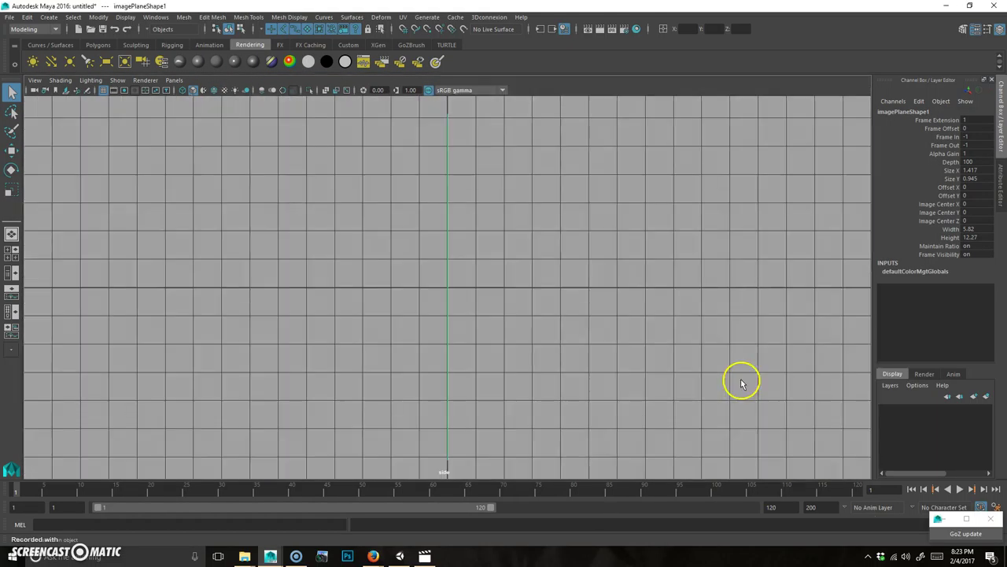
left_click(66, 90)
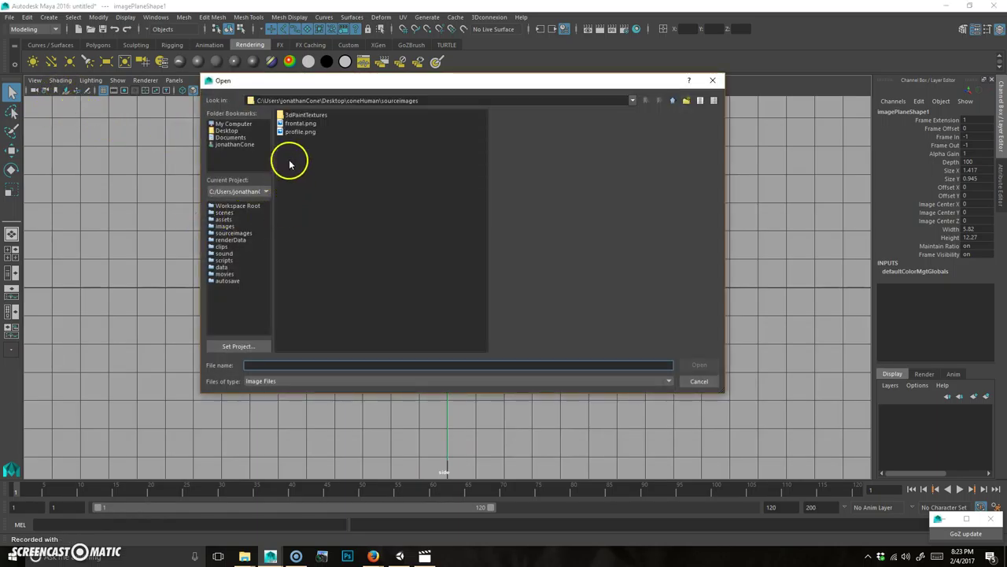
left_click(300, 132)
left_click(711, 364)
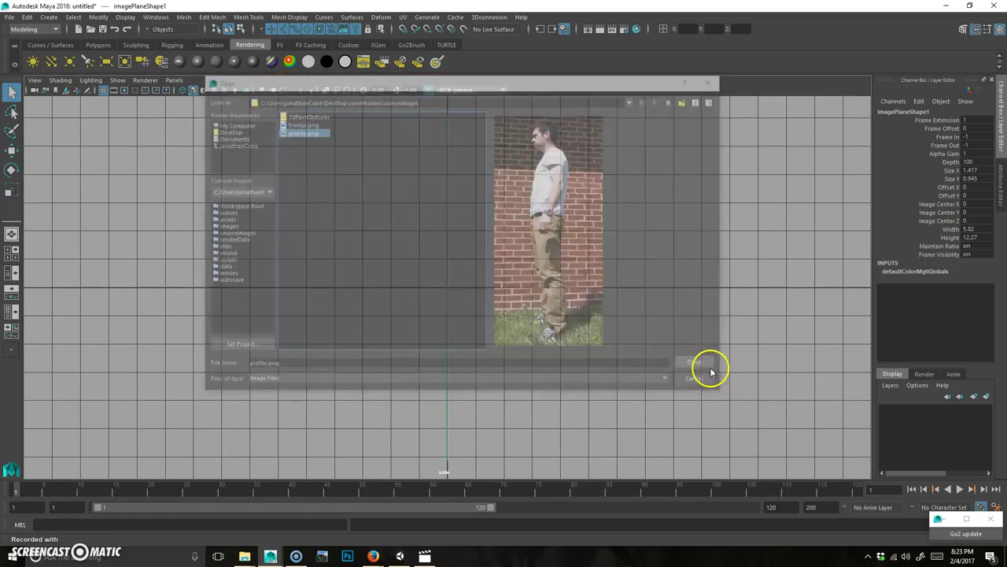
- Switch to the perspective view and turn on the Select Details and View Axis heads-up displays
key("space")
key("space")
mouse_move(445, 308)
left_mouse_down("alt")
mouse_move(560, 290)
mouse_move(443, 304)
mouse_move(441, 314)
mouse_move(467, 301)
mouse_move(453, 312)
mouse_move(442, 293)
left_mouse_up("alt")
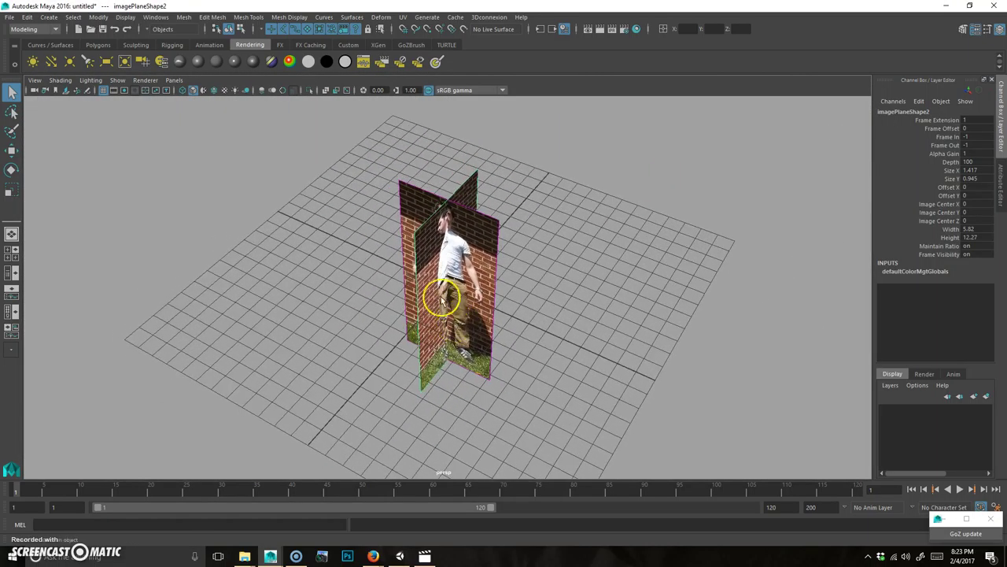
left_click(157, 17)
mouse_move(126, 17)
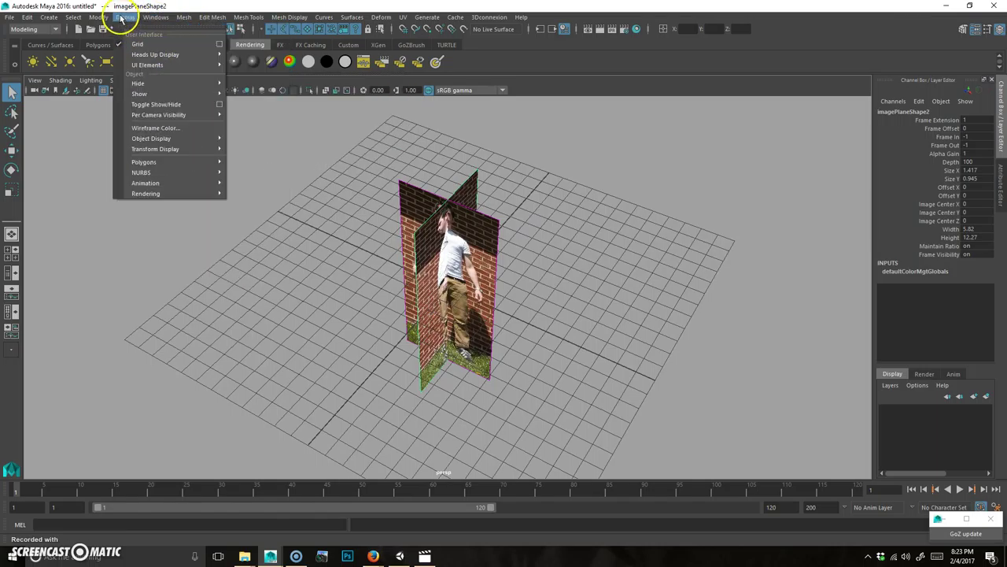
mouse_move(157, 54)
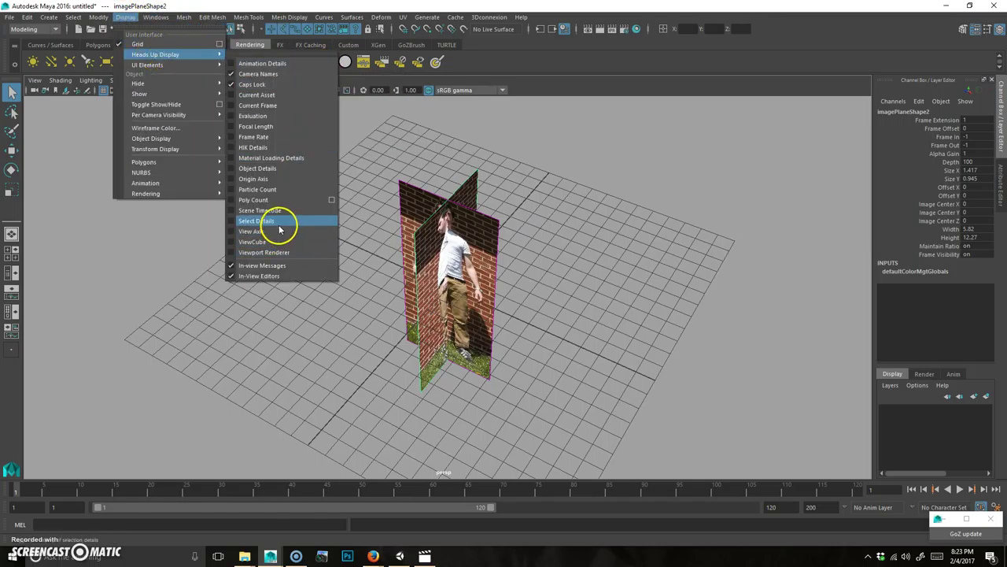
left_click(285, 221)
left_click(156, 17)
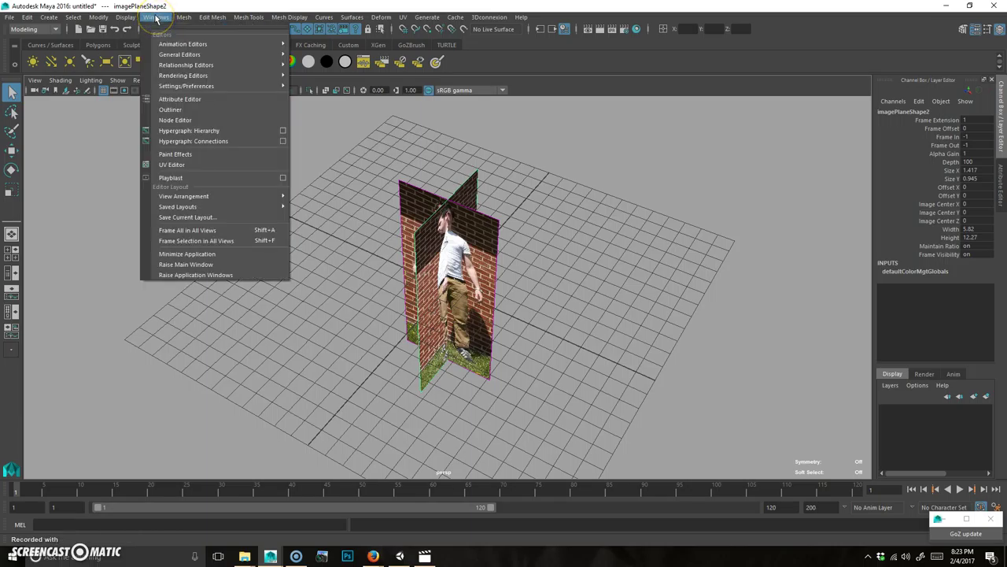
mouse_move(127, 18)
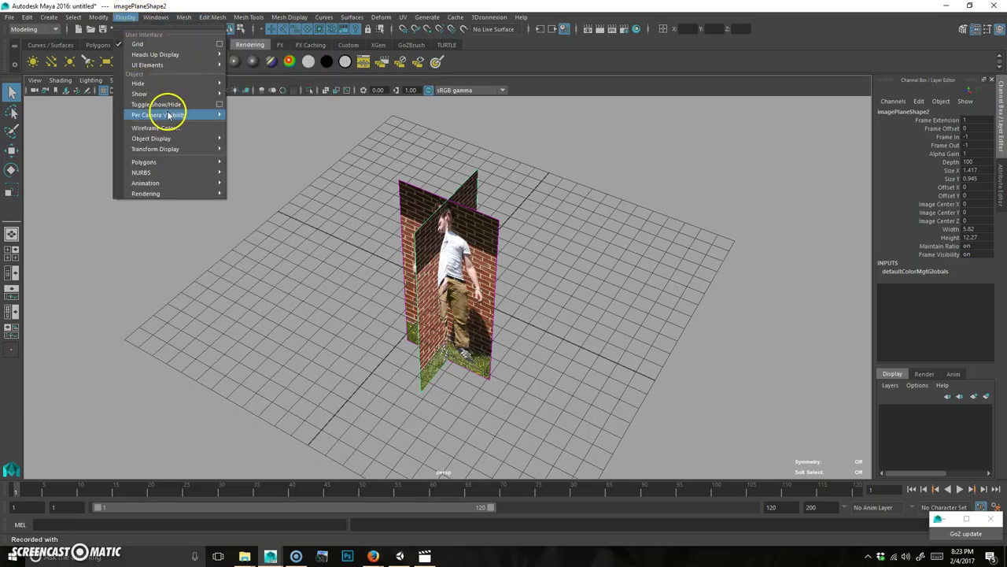
mouse_move(168, 52)
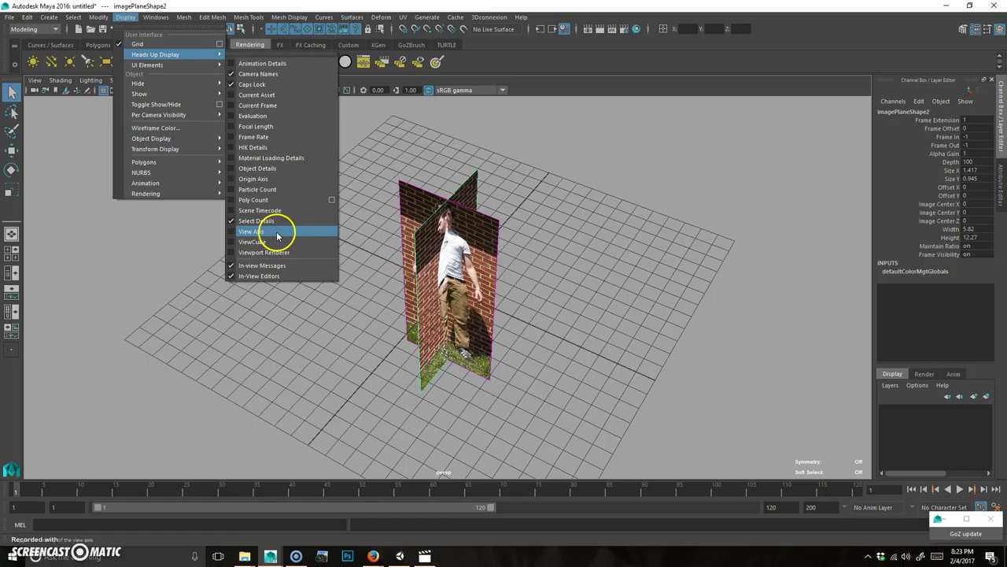
left_click(277, 235)
- Select the frontal photo's image plane and set its Image Center Z to -12 to move it behind the grid centre
left_click_drag(552, 335, 464, 207, "alt")
left_click(474, 196)
left_click_drag(611, 230, 557, 279, "alt")
right_click_drag(557, 279, 535, 292, "alt")
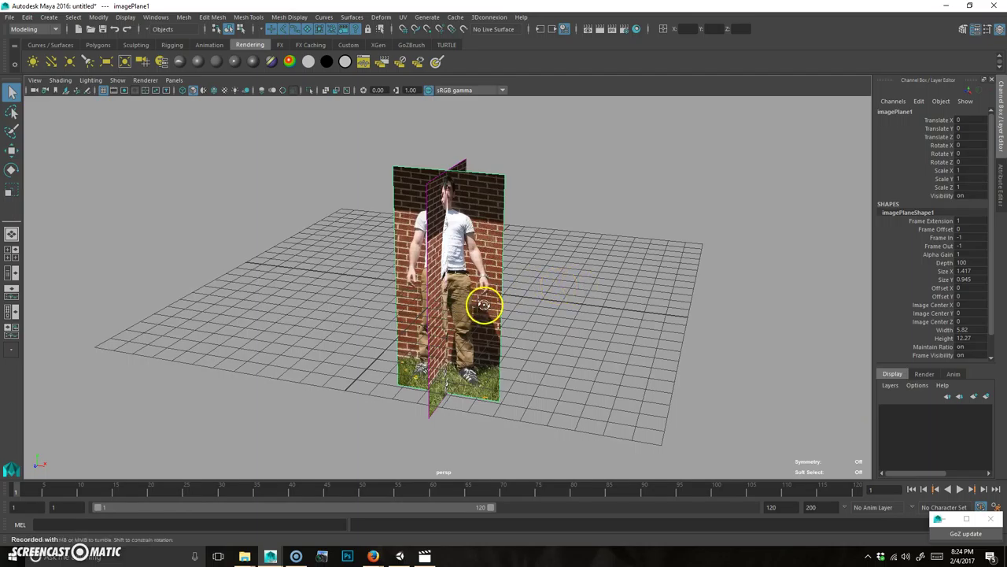
left_click_drag(483, 304, 461, 307, "alt")
left_click_drag(585, 315, 668, 278, "alt")
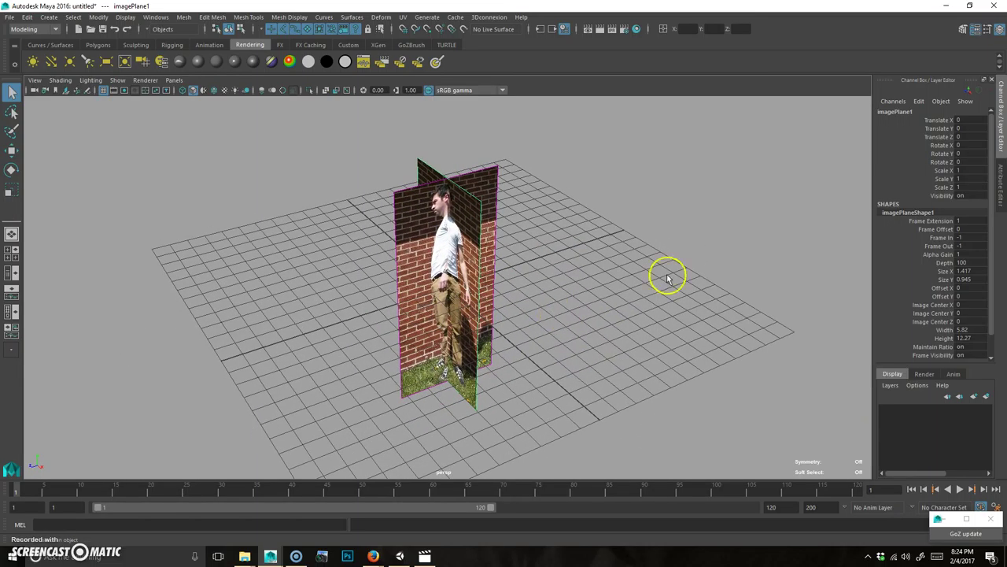
left_click(1002, 196)
left_click_drag(388, 297, 495, 344, "alt")
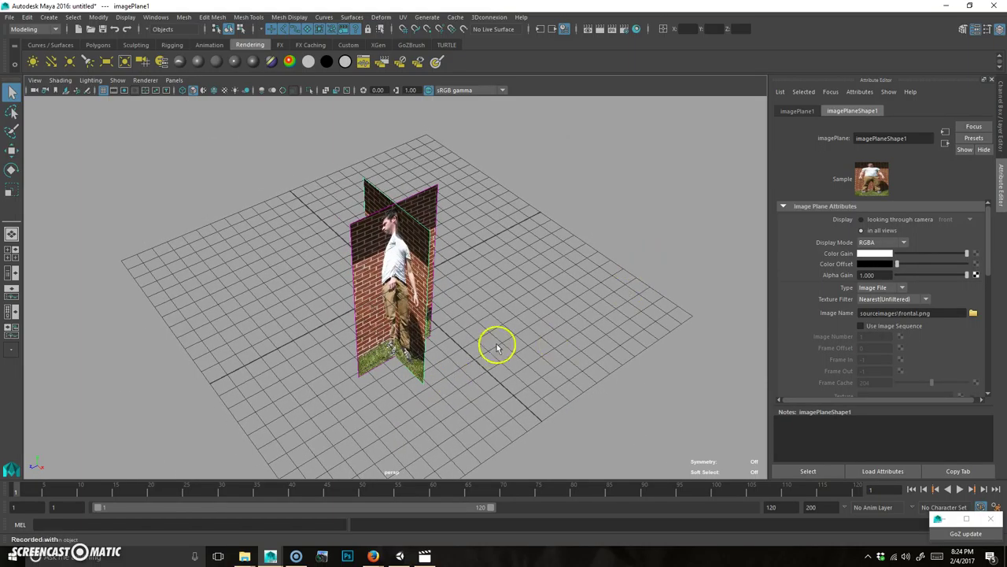
scroll(987, 295, "down", 8)
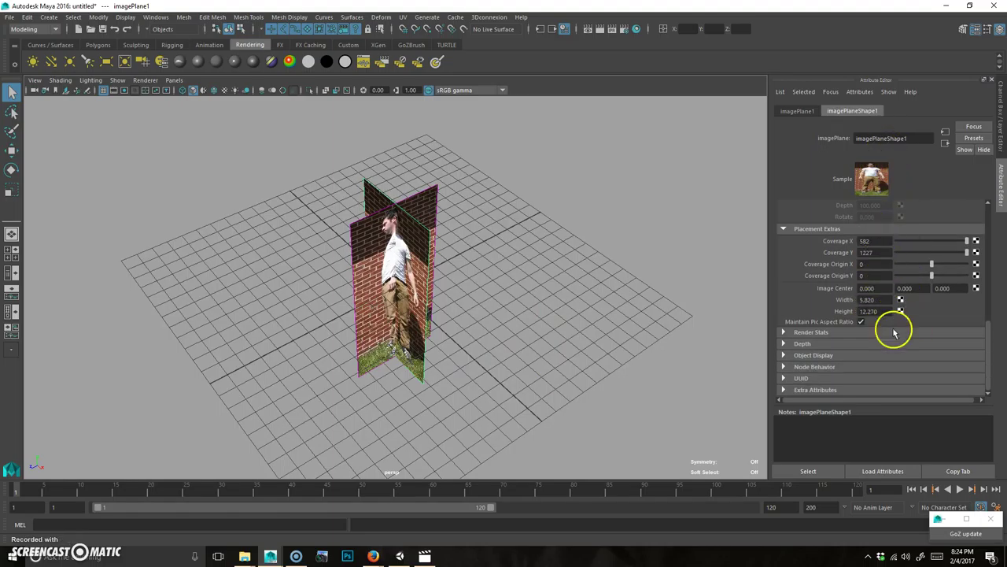
scroll(892, 316, "up", 3)
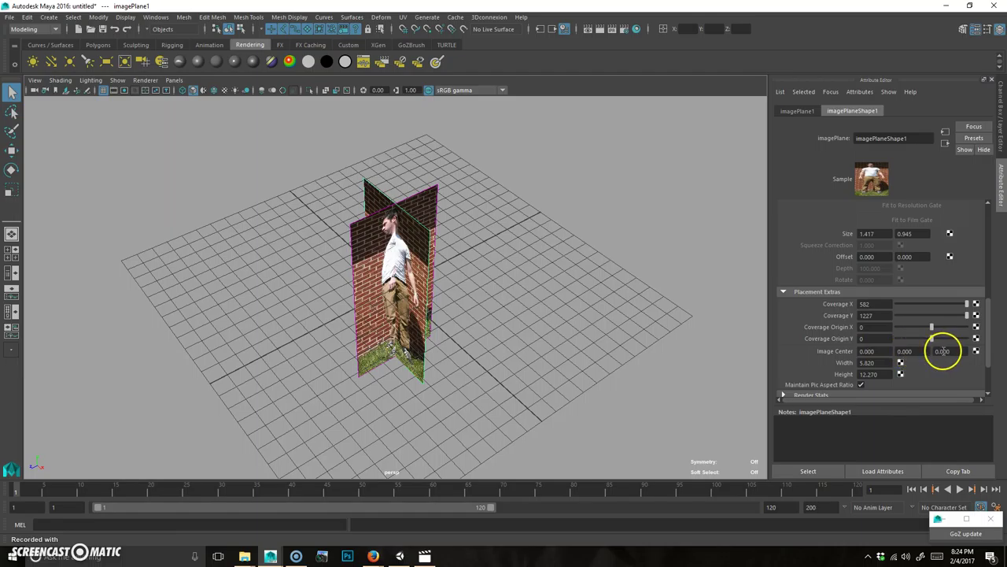
left_click_drag(227, 393, 231, 422, "alt")
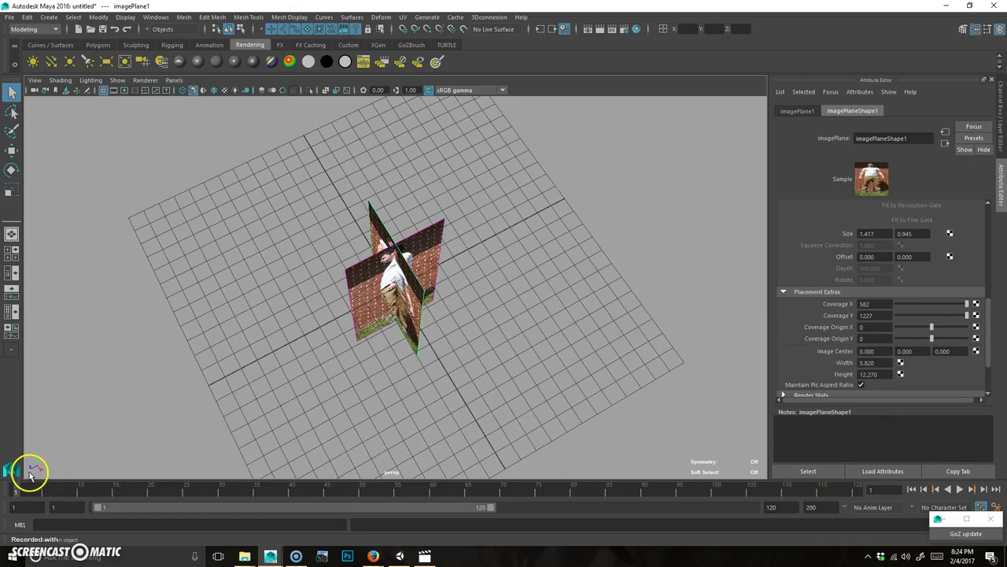
left_click(960, 355)
type("-12")
key("Return")
- Select the profile photo's image plane and set its Image Center X to -12
left_click(400, 311)
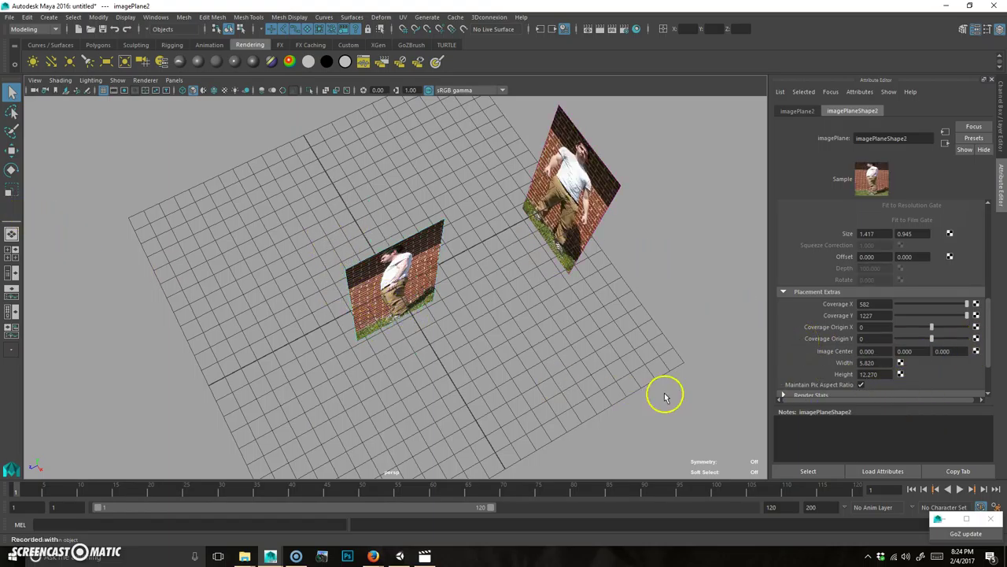
left_click(868, 351)
type("-12")
key("Return")
left_click_drag(307, 321, 347, 275, "alt")
- In the front view, centre the frontal photo on the vertical axis by setting its Image Center X to 0.15
key("space")
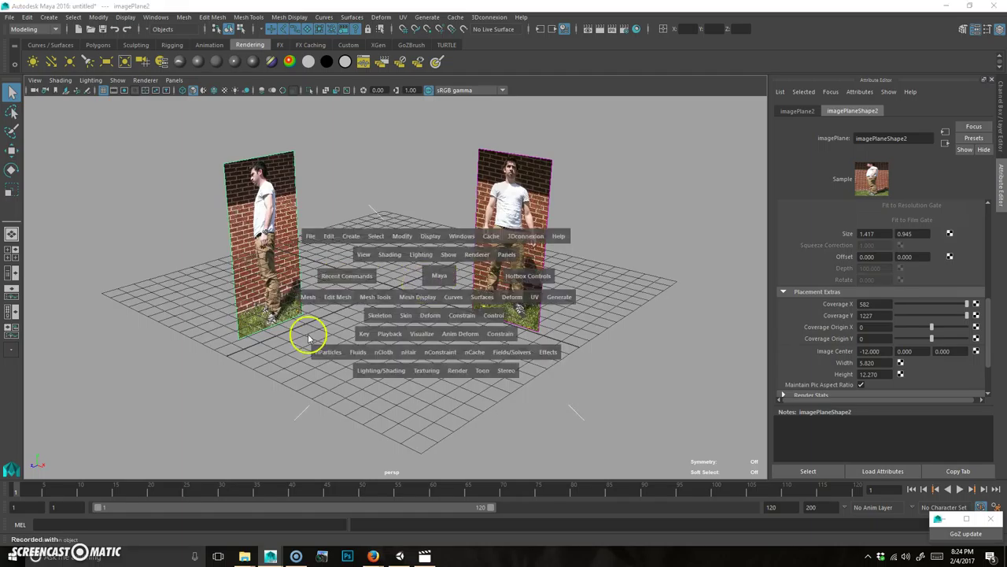
key("space")
middle_click_drag(445, 296, 432, 336, "alt")
right_click_drag(332, 319, 551, 289, "alt")
middle_click_drag(473, 270, 462, 299, "alt")
right_click_drag(417, 336, 485, 270, "alt")
scroll(488, 273, "up", 2)
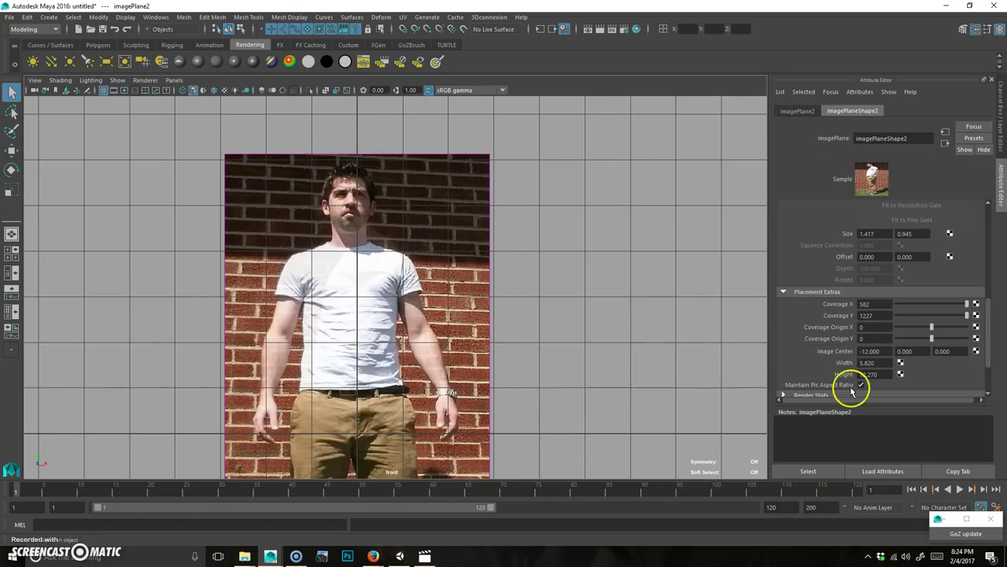
left_click(405, 192)
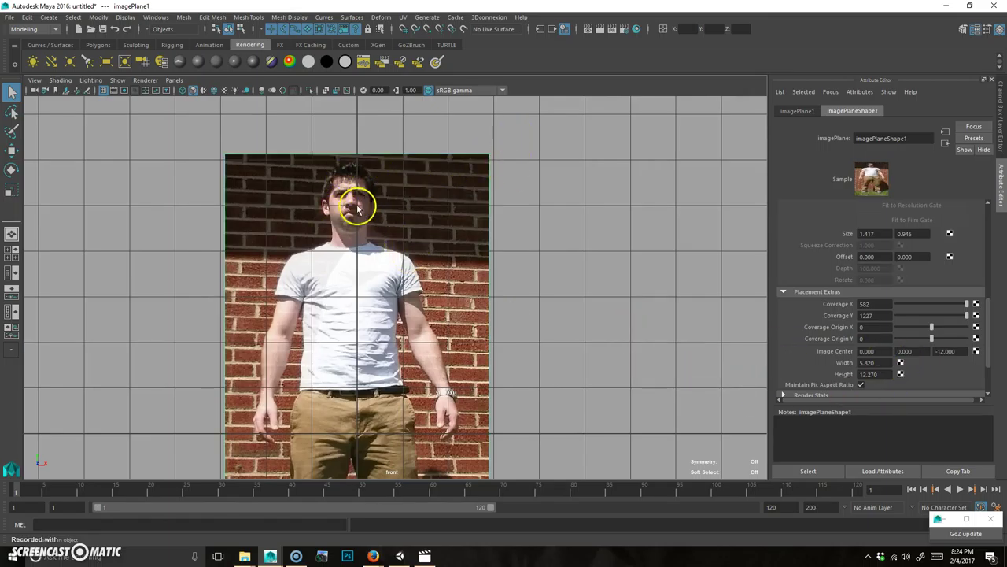
left_click(547, 155)
left_click(489, 155)
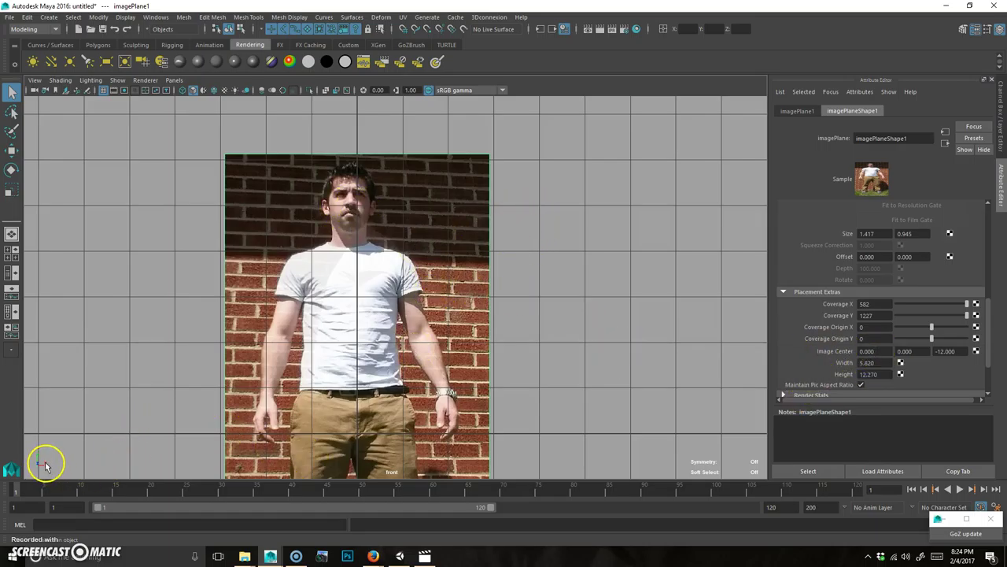
left_click(880, 350)
type(".1")
key("Return")
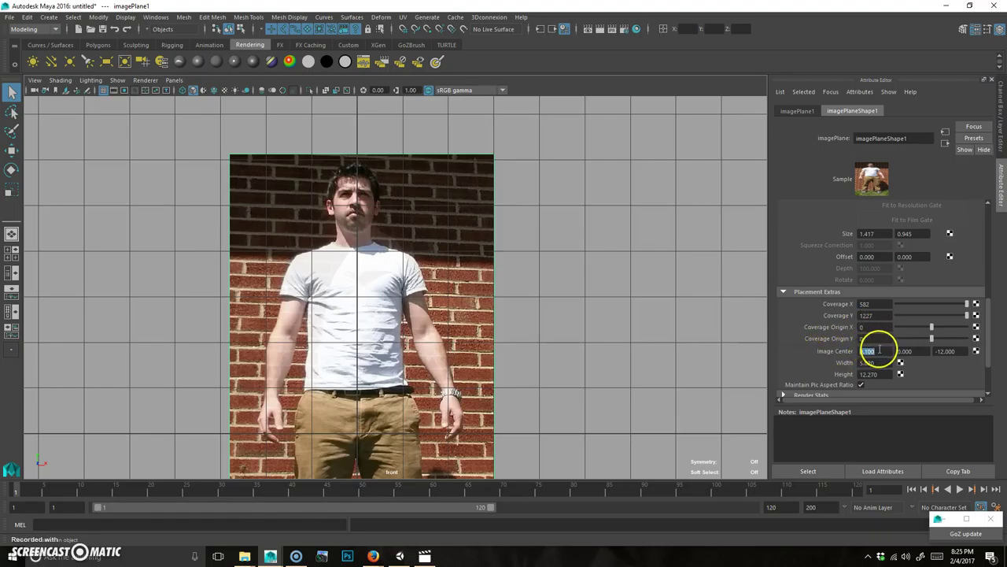
type("0.150")
key("Return")
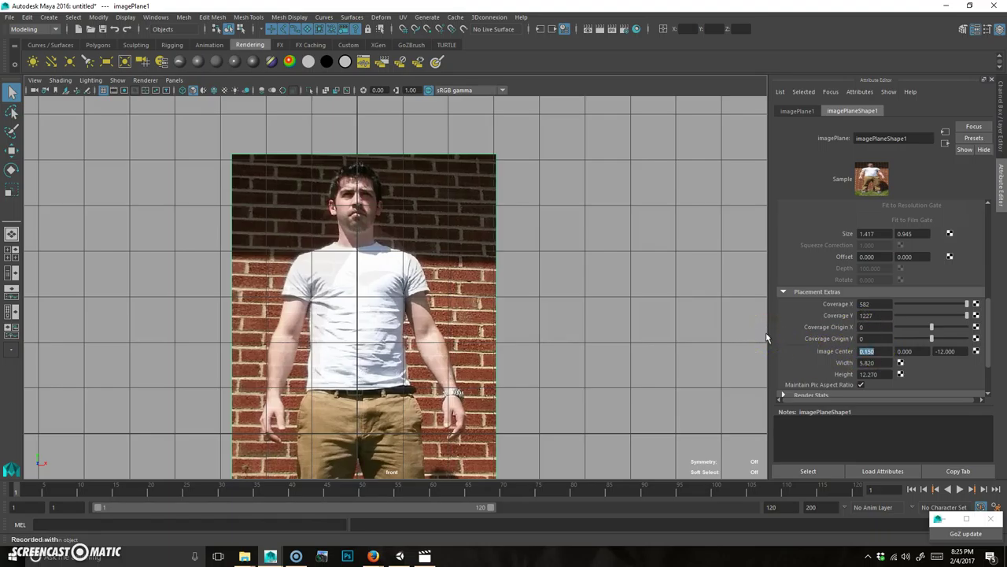
middle_click_drag(562, 357, 546, 344, "alt")
middle_click_drag(496, 420, 427, 382, "alt")
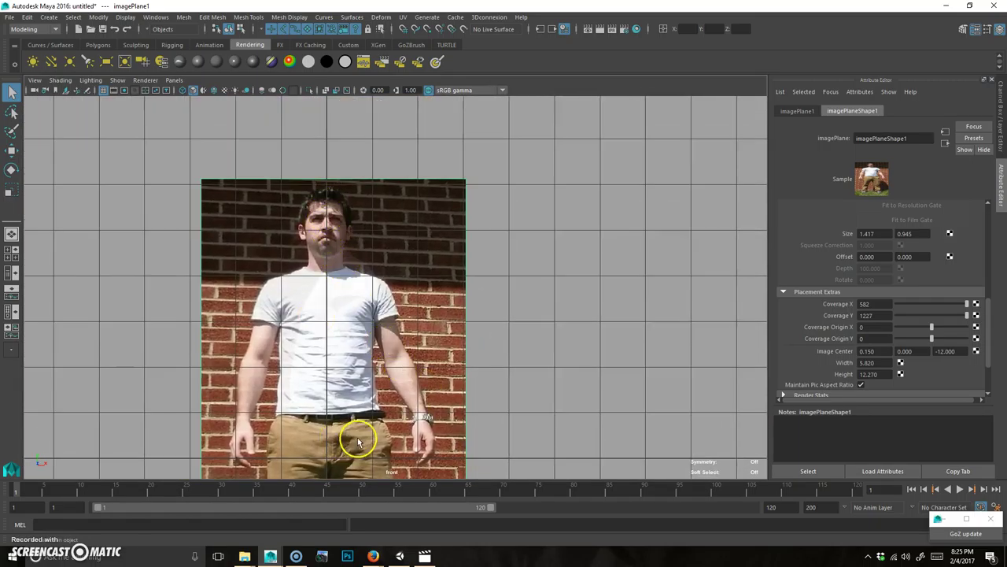
middle_click_drag(354, 439, 313, 253, "alt")
middle_click_drag(448, 307, 440, 368, "alt")
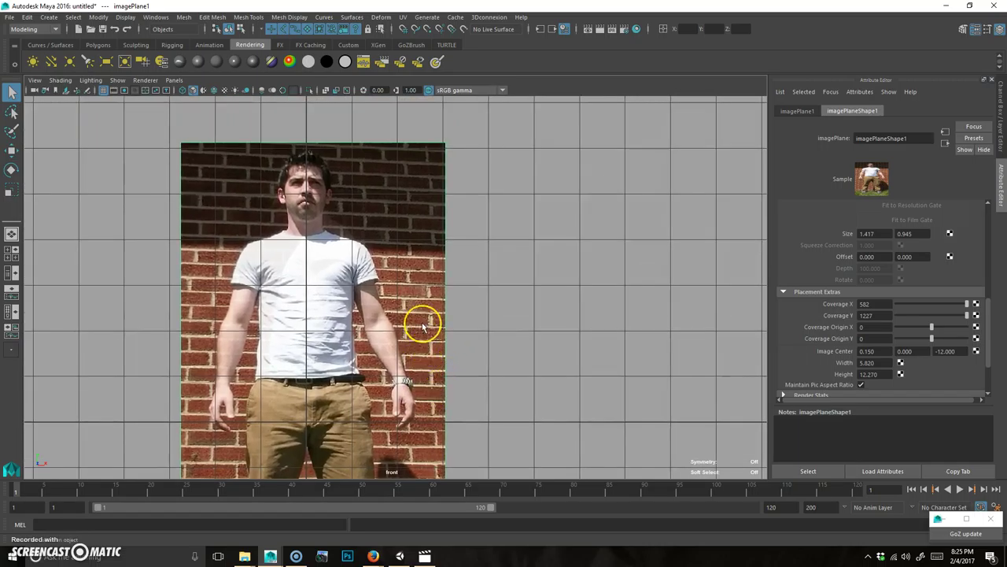
middle_click_drag(472, 310, 466, 316, "alt")
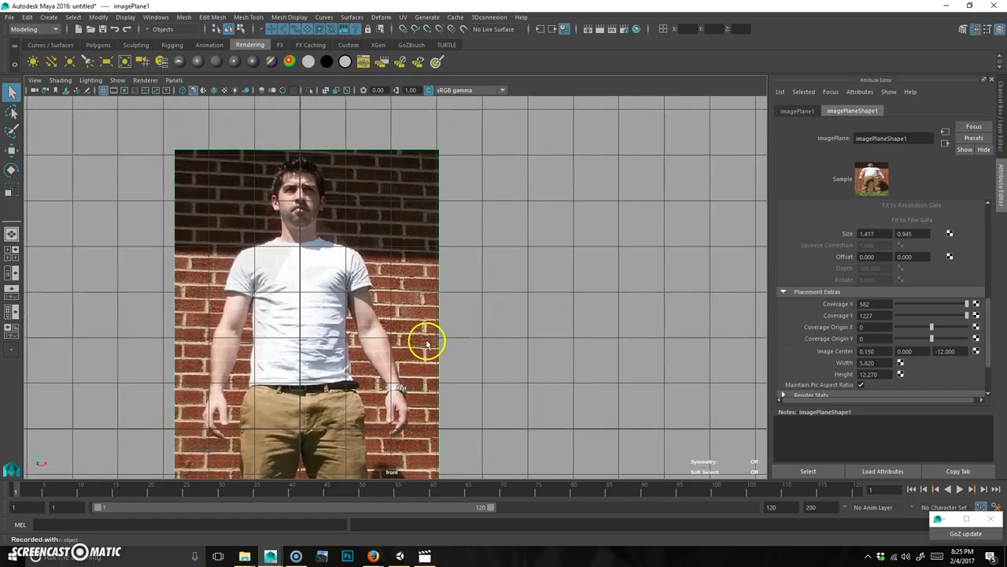
- In the side view, align the profile photo with the vertical axis by setting its Image Center Z to -0.15
key("space")
key("space")
key("space")
key("space")
middle_click_drag(483, 288, 473, 271, "alt")
left_click(449, 279)
right_click_drag(575, 216, 515, 243, "alt")
middle_click_drag(515, 244, 526, 266, "alt")
right_click_drag(312, 270, 405, 228, "alt")
middle_click_drag(404, 227, 432, 297, "alt")
right_click_drag(294, 279, 543, 256, "alt")
middle_click_drag(462, 236, 487, 299, "alt")
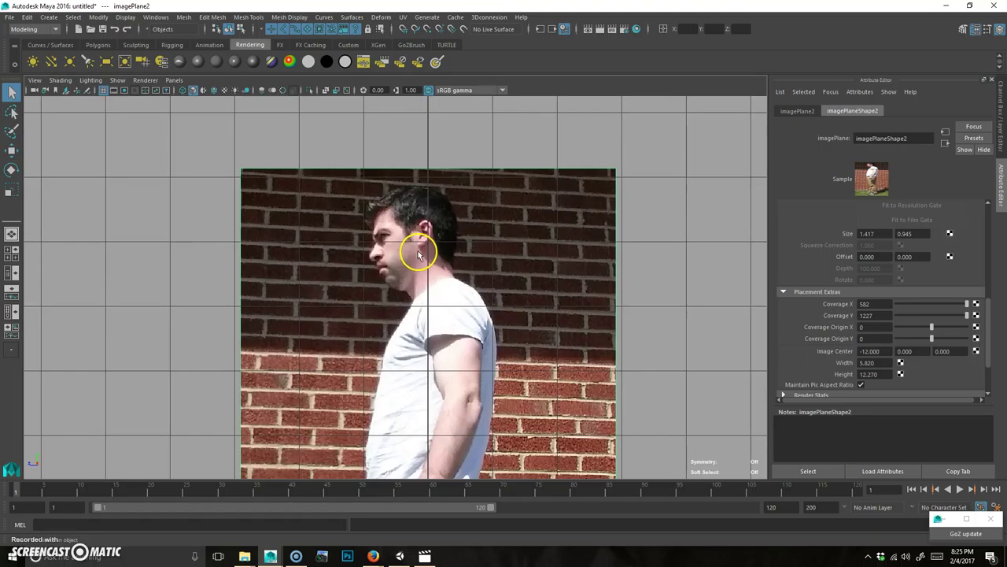
right_click_drag(501, 292, 428, 296, "alt")
middle_click_drag(672, 408, 666, 378, "alt")
middle_click_drag(271, 471, 268, 425, "alt")
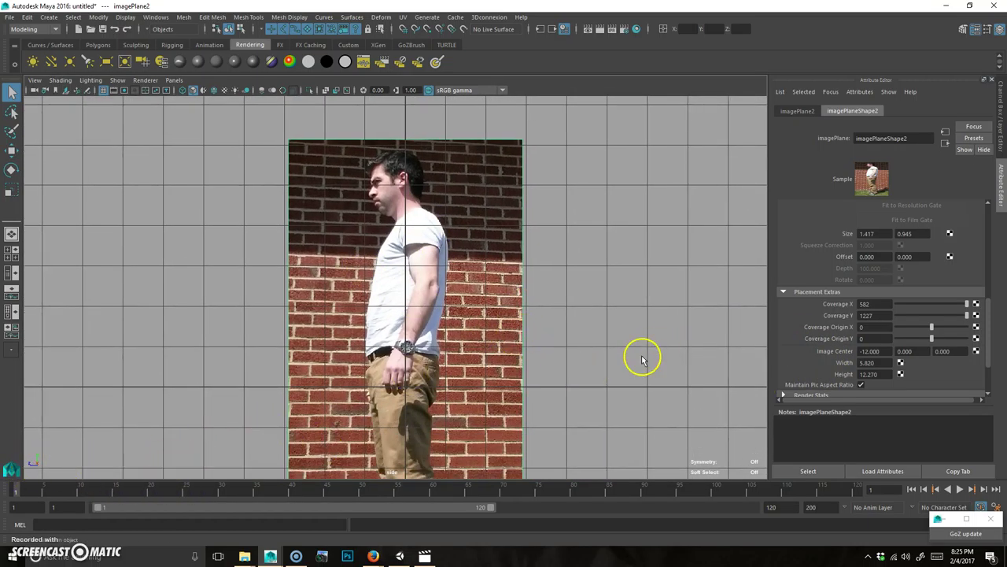
left_click(953, 347)
type("-0.1")
key("Return")
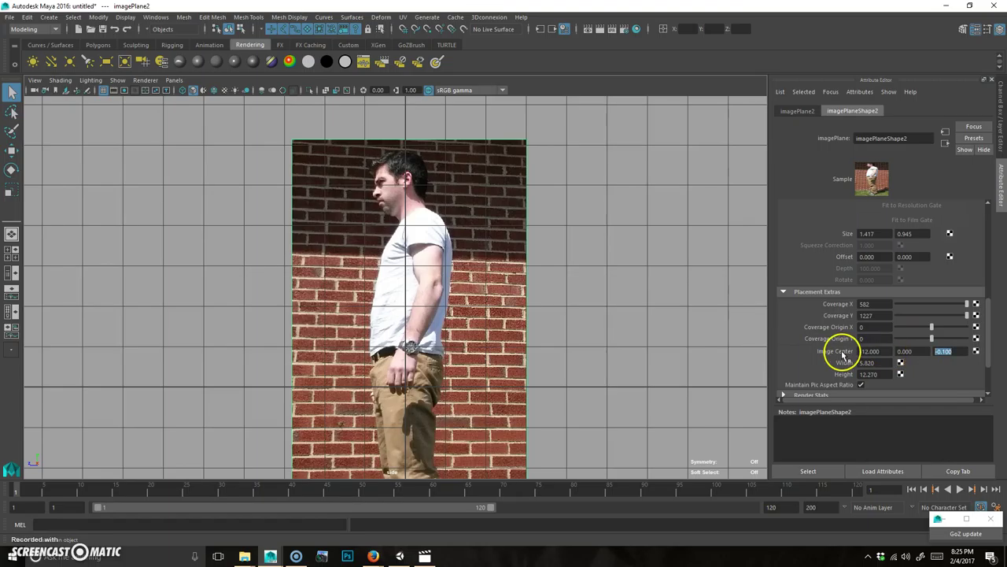
type("-0.15")
key("Return")
scroll(472, 307, "down", 4)
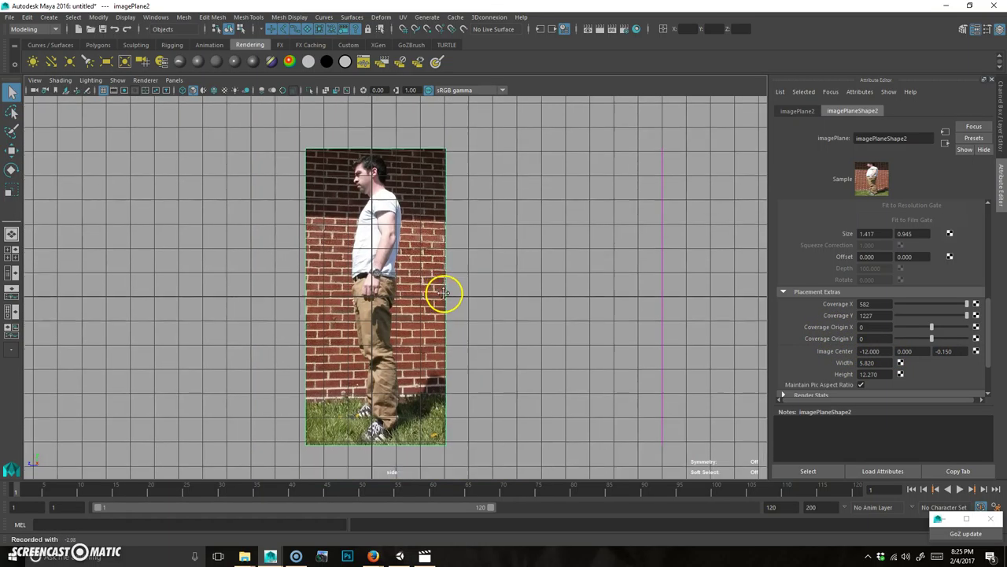
middle_click_drag(402, 258, 405, 283, "alt")
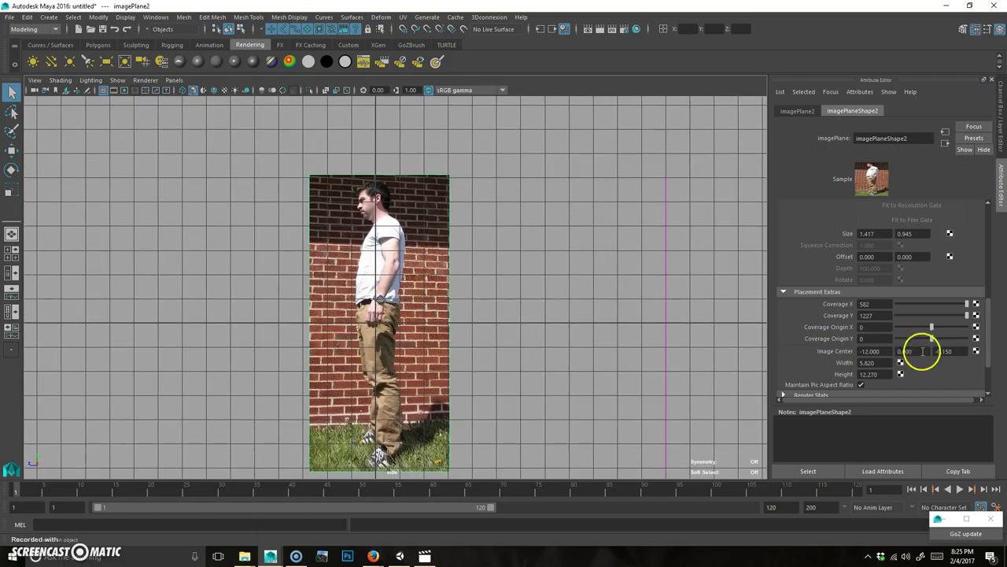
- Hide Image Planes in the perspective view and clear the selection
key("space")
key("space")
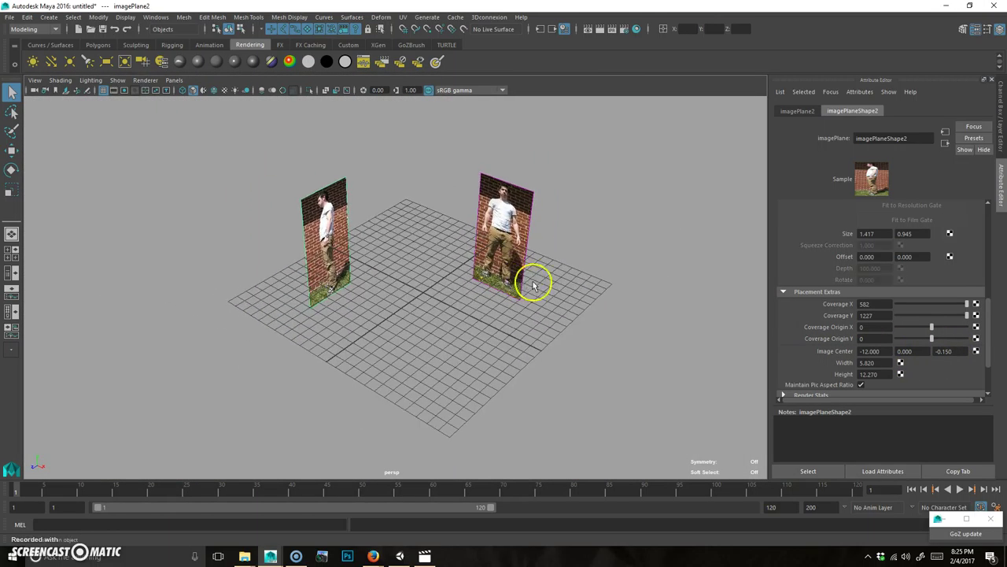
left_click(117, 80)
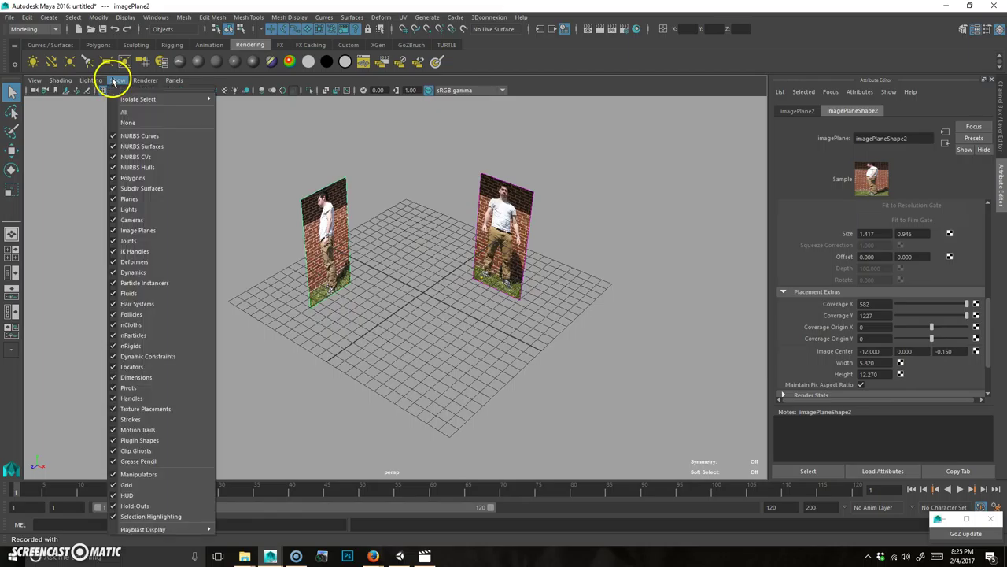
left_click(131, 230)
left_click_drag(418, 276, 410, 253, "alt")
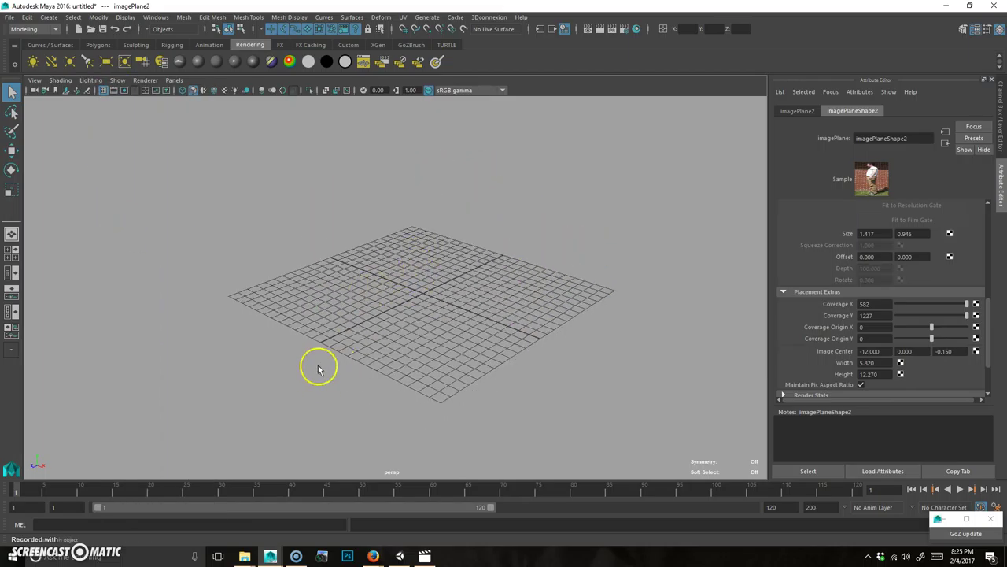
left_click(318, 367)
- Maximize the front view with the whole frontal photo in sight and close the GoZ update window
key("space")
key("space")
right_click_drag(493, 335, 354, 346, "alt")
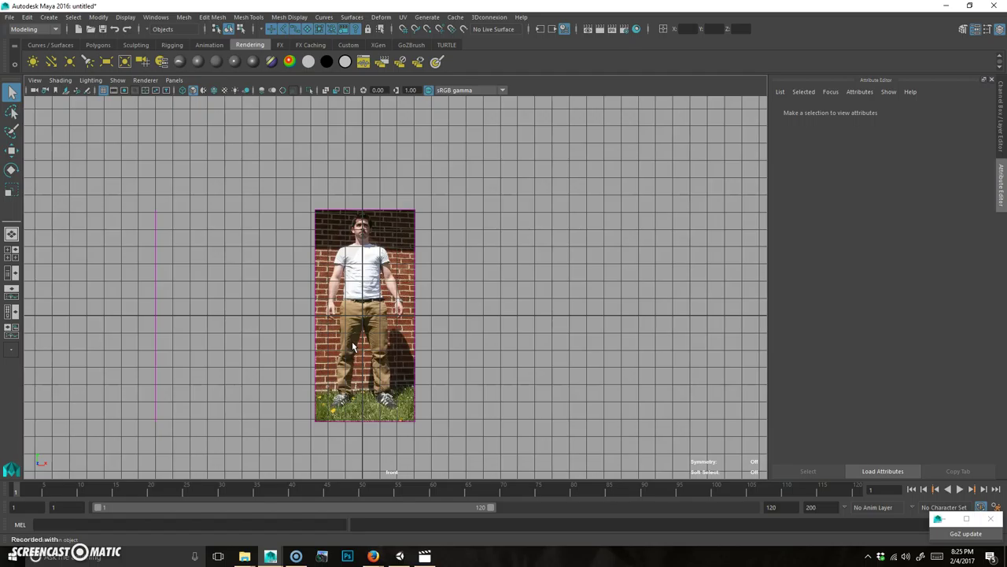
left_click(787, 529)
left_click(1001, 520)
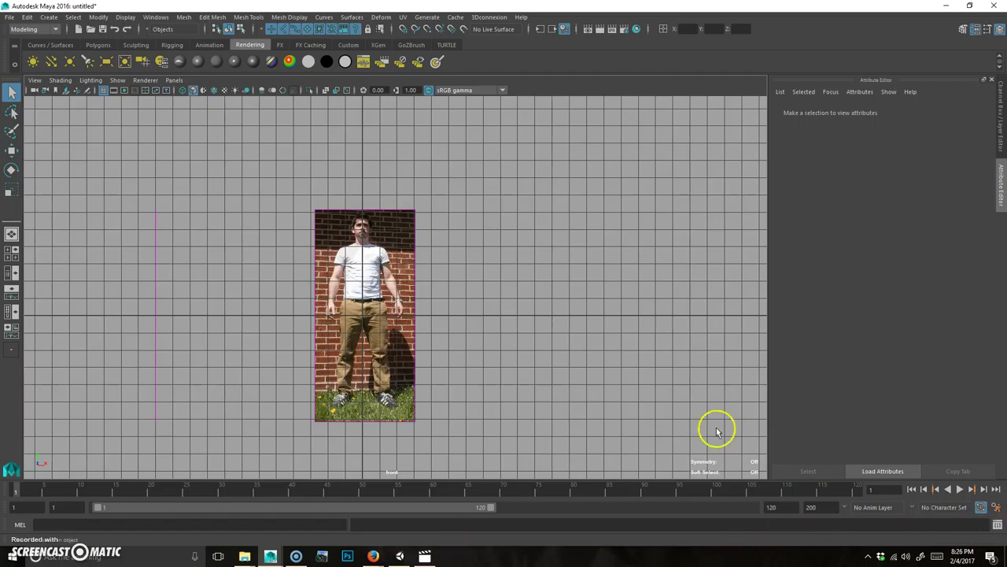
- Check the perspective view, and examine the profile photo's upper body against the centre axis in the side view
middle_click_drag(483, 263, 473, 271, "alt")
key("space")
key("space")
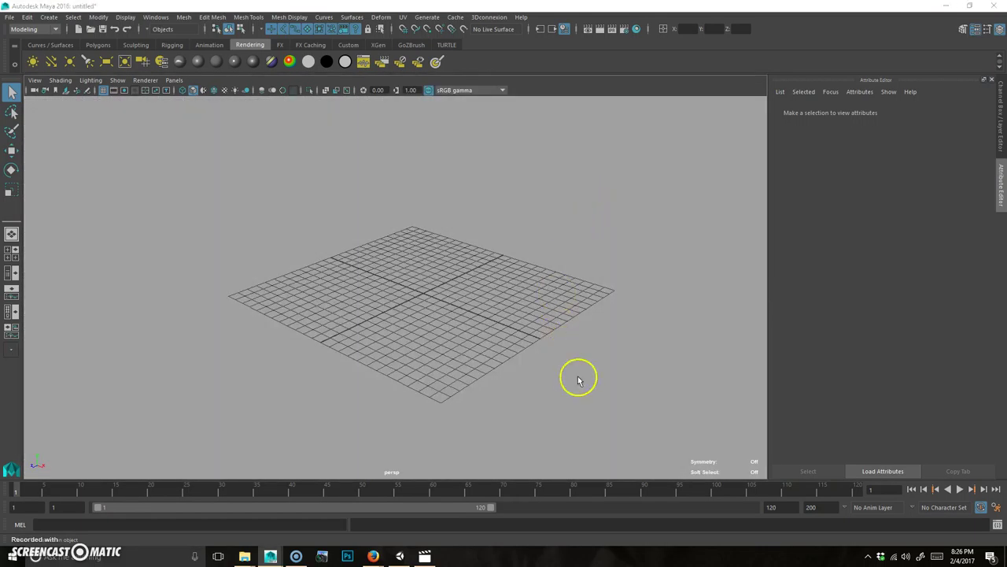
key("space")
key("space")
scroll(468, 251, "up", 2)
middle_click_drag(287, 373, 294, 402, "alt")
scroll(460, 366, "up", 5)
middle_click_drag(480, 313, 503, 228, "alt")
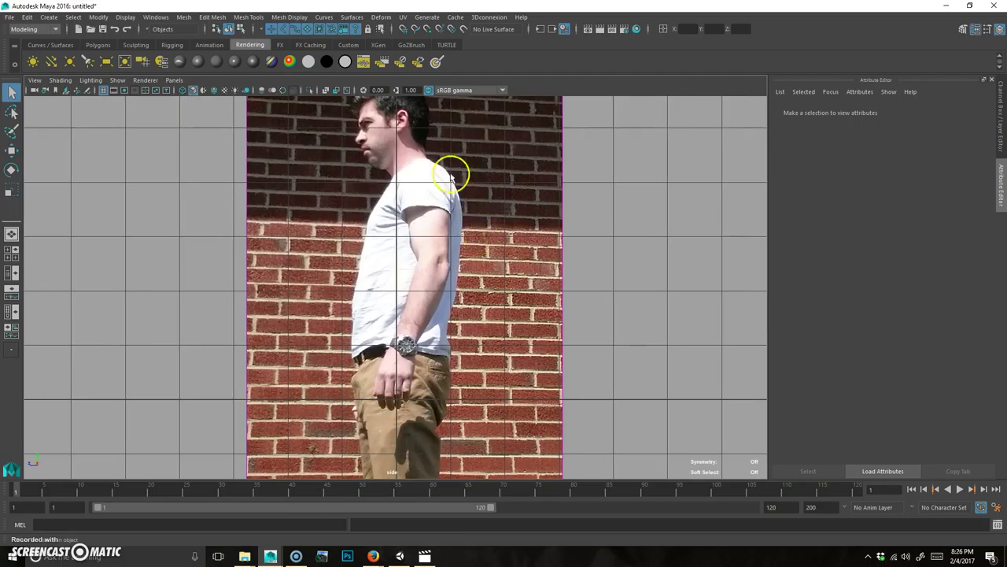
middle_click_drag(420, 292, 419, 310, "alt")
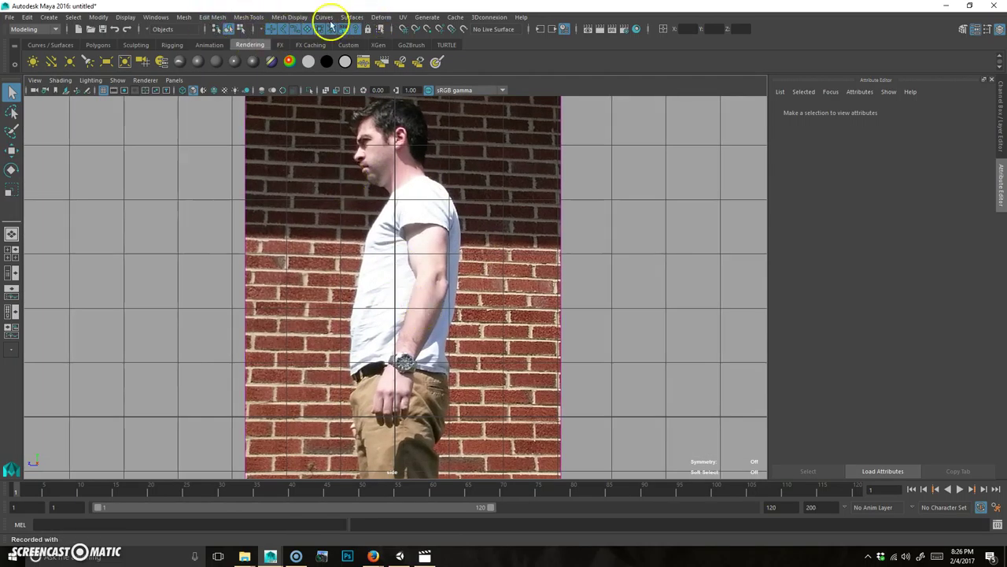
- With the Create Polygon tool, start the torso outline in the side view from the back of the neck, across the throat and down the chest
left_click(33, 30)
left_click(28, 42)
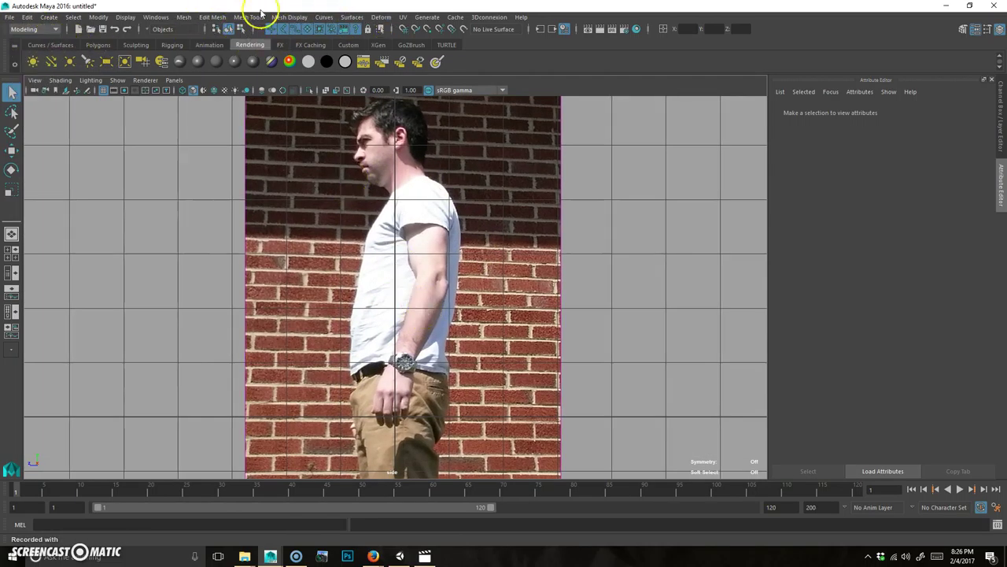
left_click(250, 18)
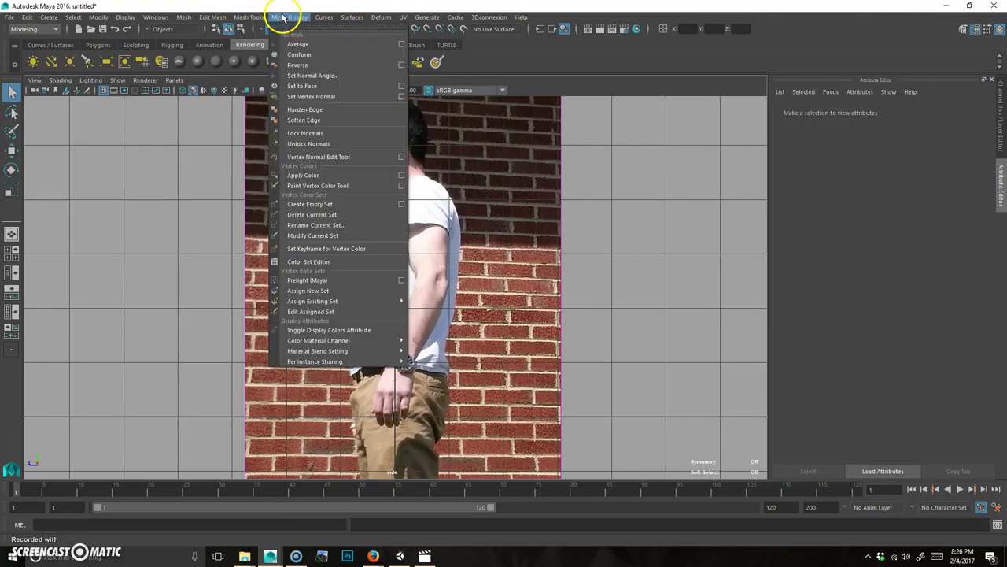
mouse_move(212, 16)
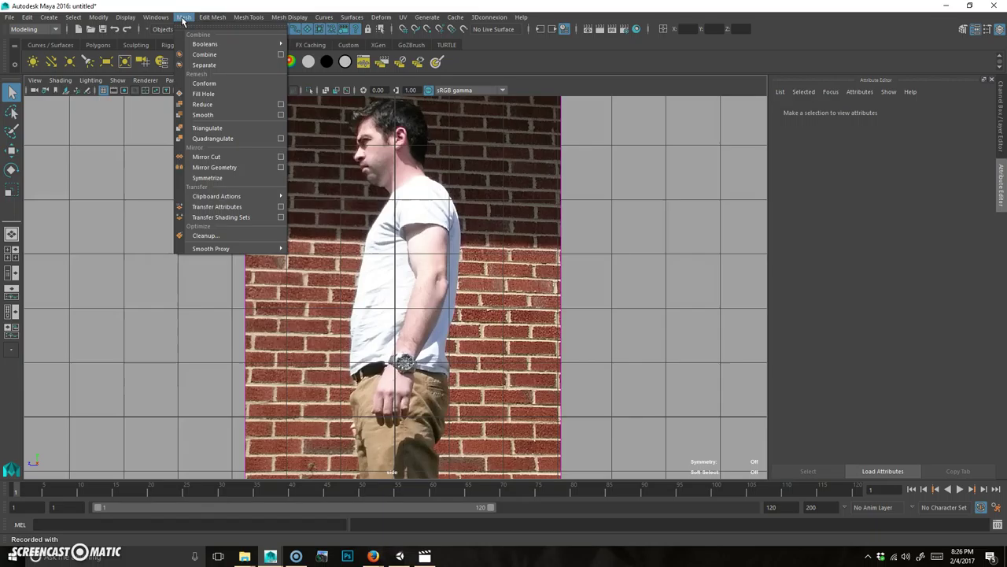
left_click(211, 17)
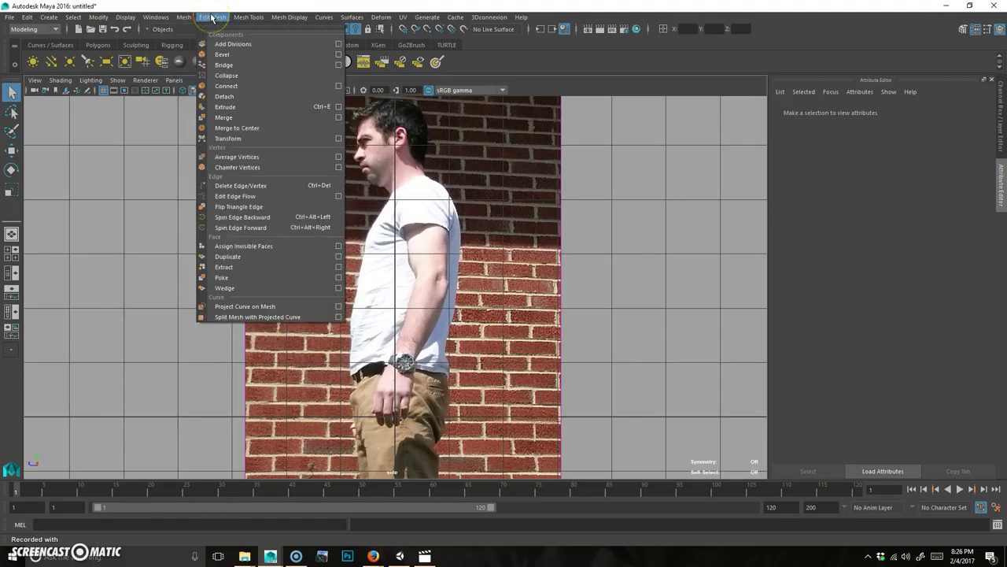
left_click(241, 18)
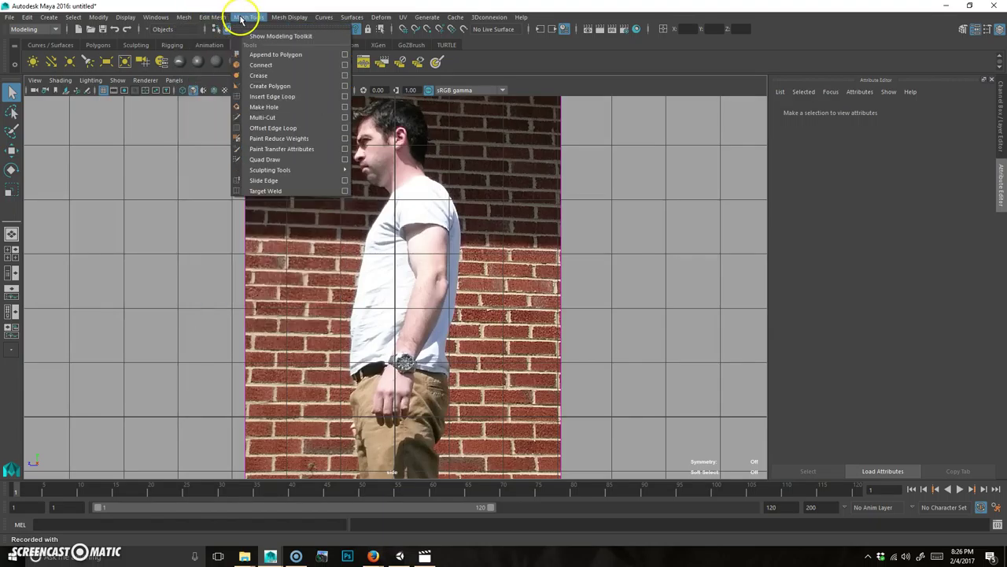
left_click(274, 87)
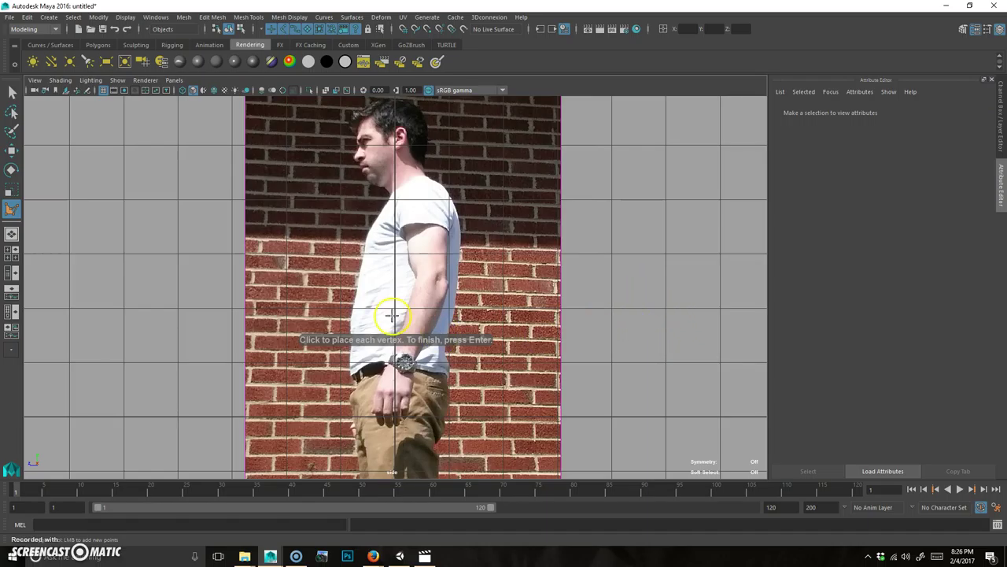
left_click(424, 176)
left_click(392, 196)
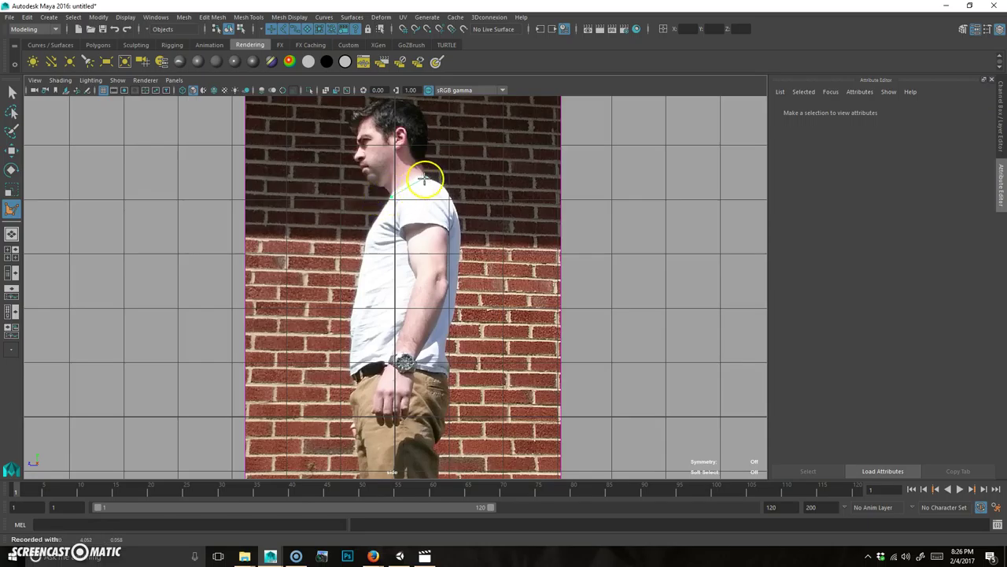
left_click(369, 231)
left_click(365, 254)
left_click(359, 274)
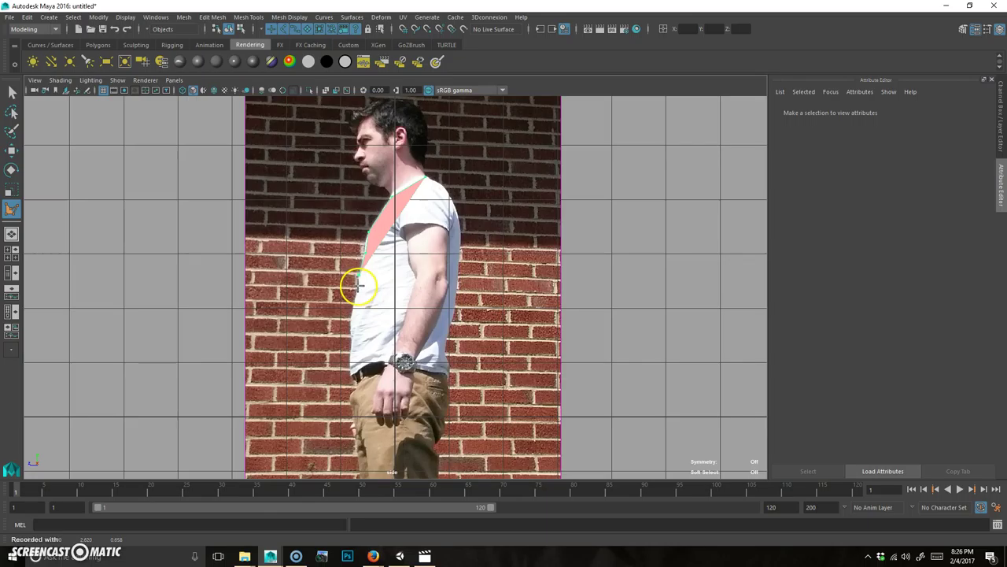
- Continue the polygon outline along the belly and past the belt down to the crotch
left_click(359, 286)
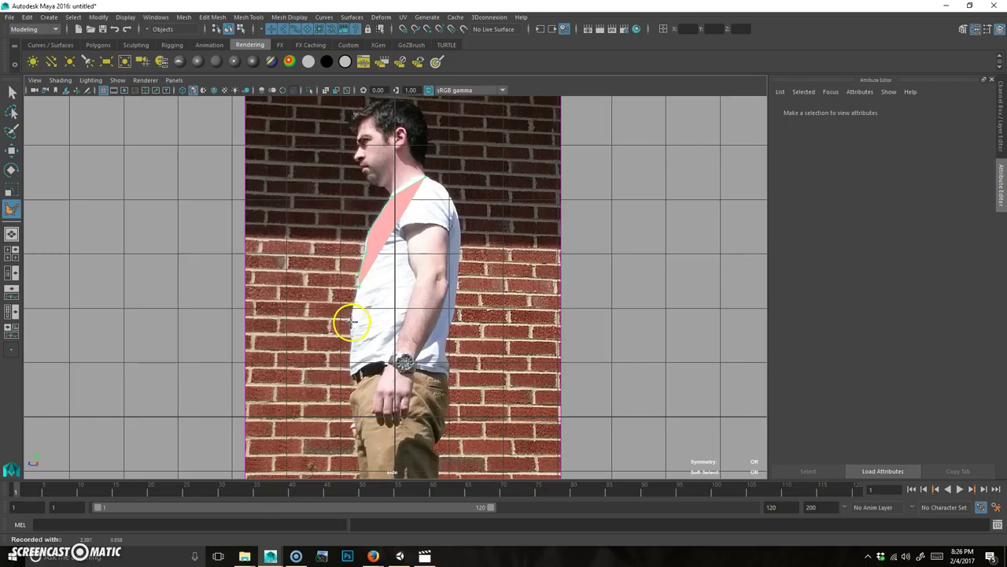
left_click(351, 323)
left_click(352, 348)
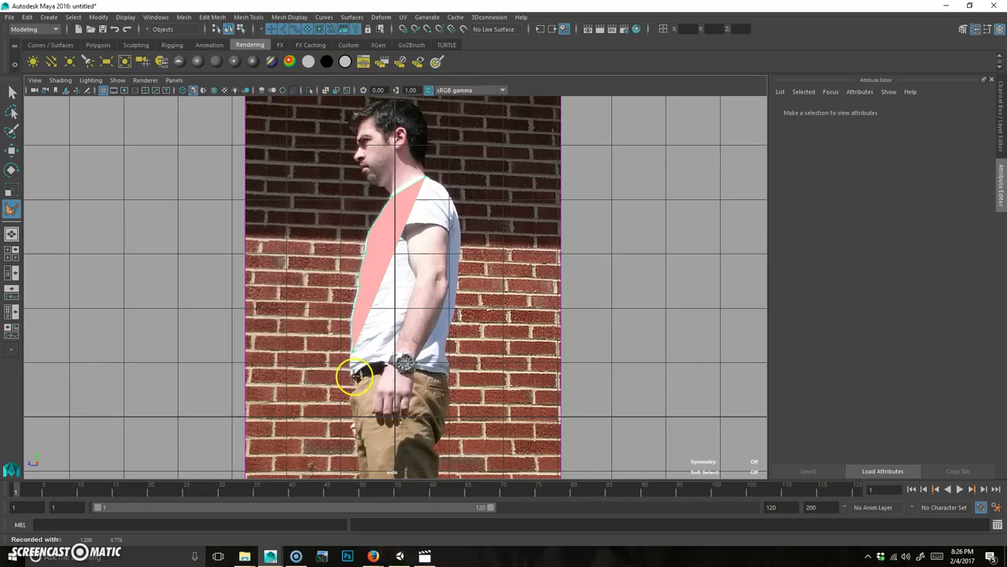
left_click(356, 376)
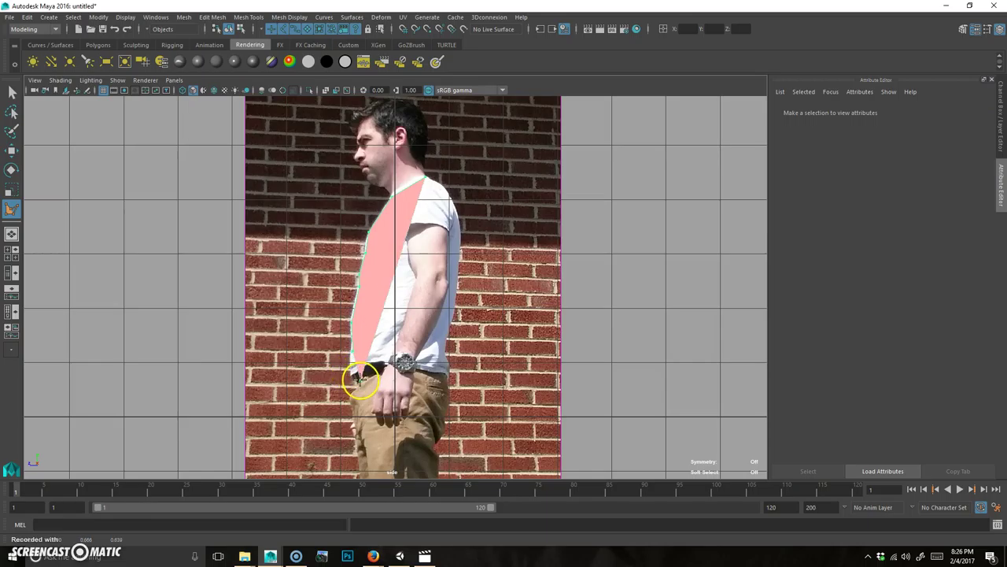
left_click(371, 422)
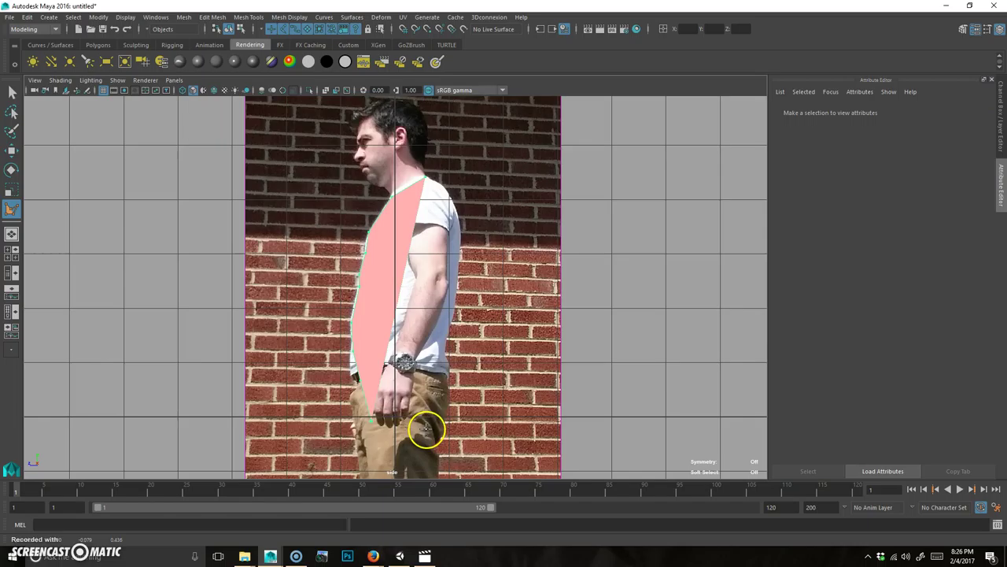
- Trace the outline under the buttocks and up the back to the upper shoulder, and complete the torso polygon
left_click(428, 429)
left_click(444, 410)
left_click(448, 379)
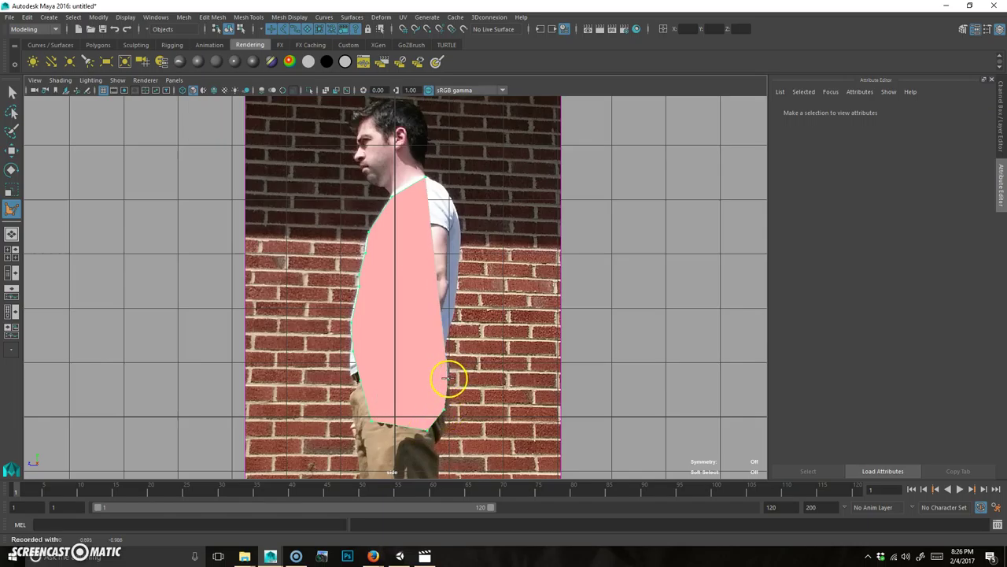
left_click(448, 332)
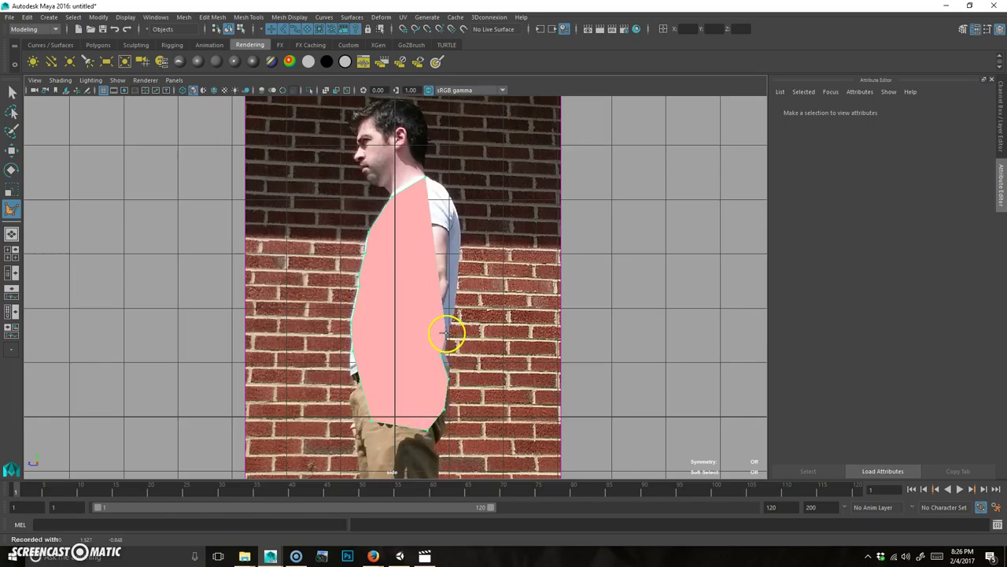
left_click(457, 295)
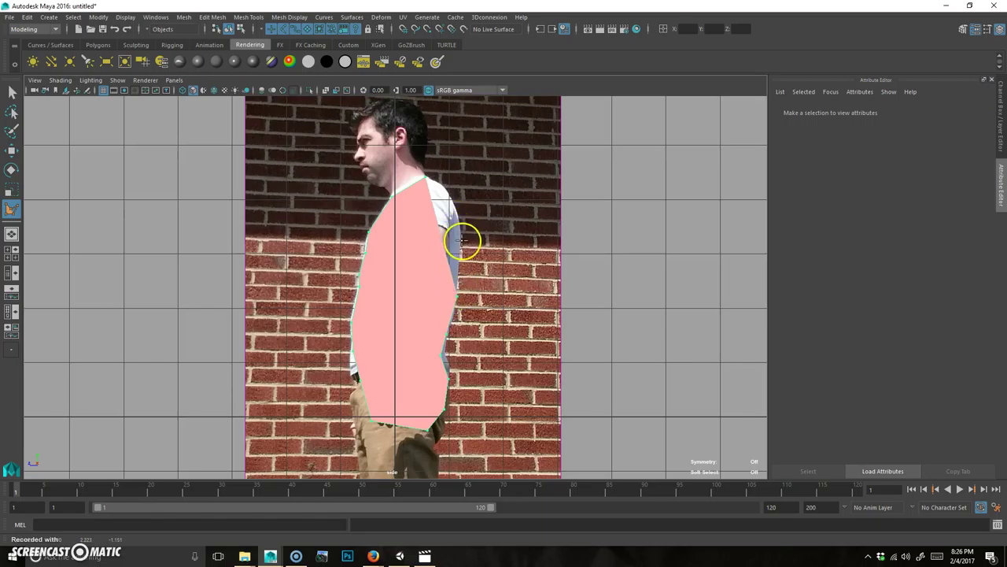
left_click(464, 240)
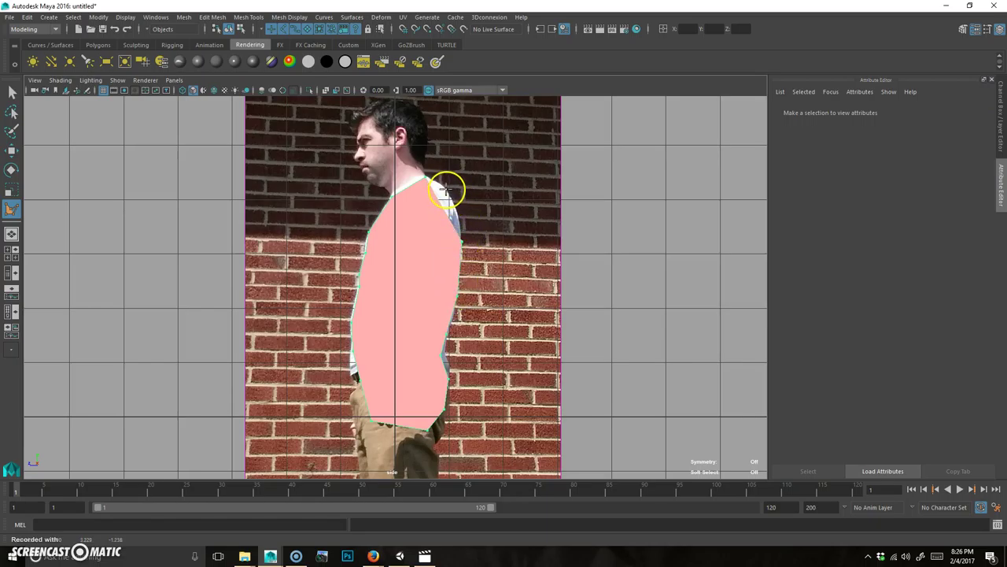
left_click(446, 188)
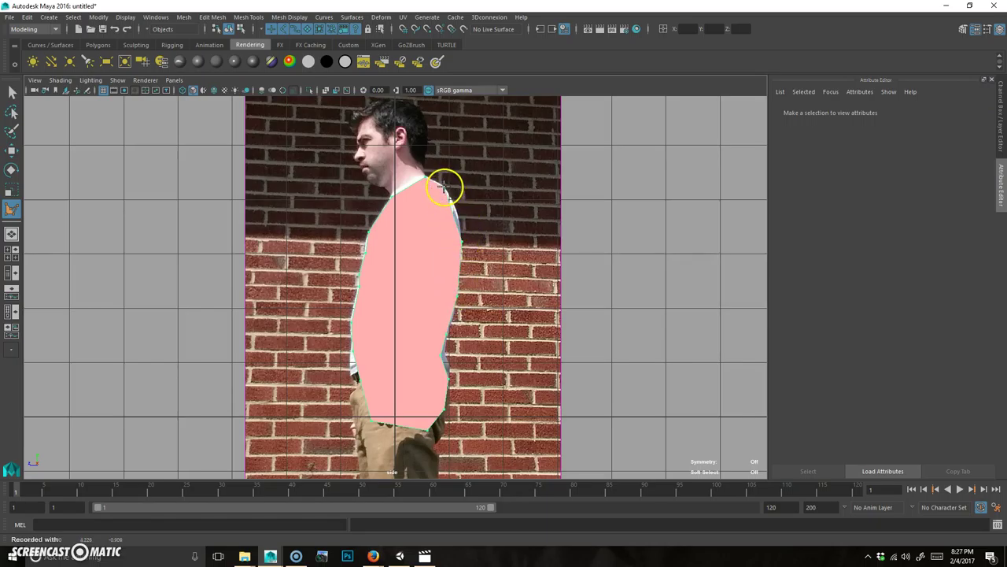
key("Return")
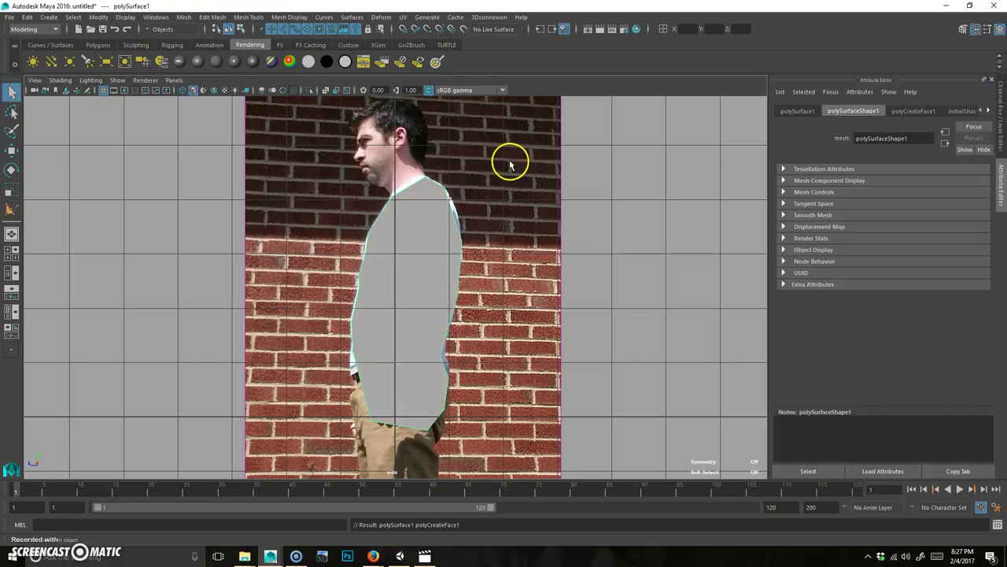
- Frame the torso polygon in the perspective view and examine its vertices around the silhouette
key("space")
key("space")
left_click_drag(576, 301, 450, 293, "alt")
right_click_drag(299, 315, 427, 285, "alt")
key("f")
left_click_drag(630, 325, 454, 251, "alt")
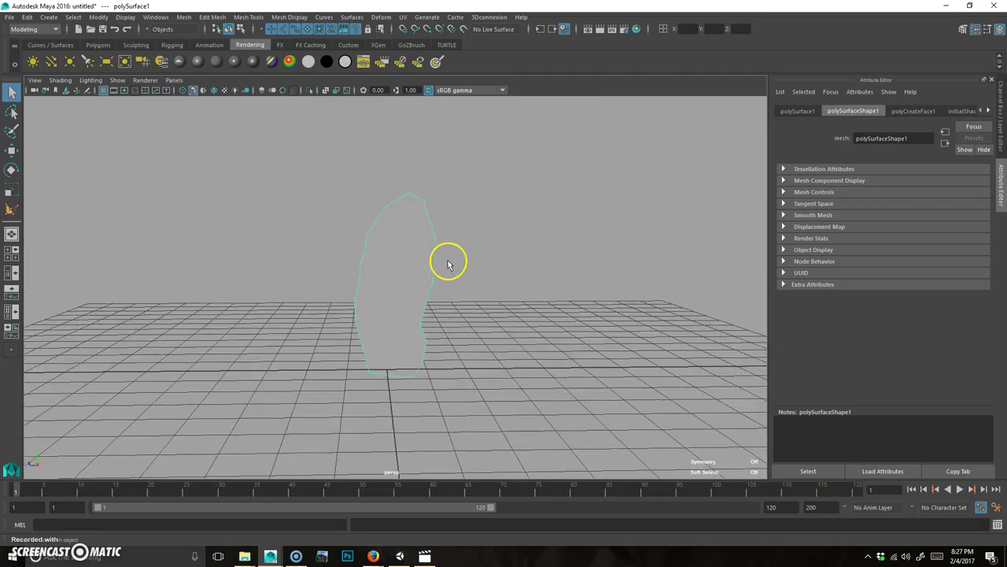
right_click(414, 274)
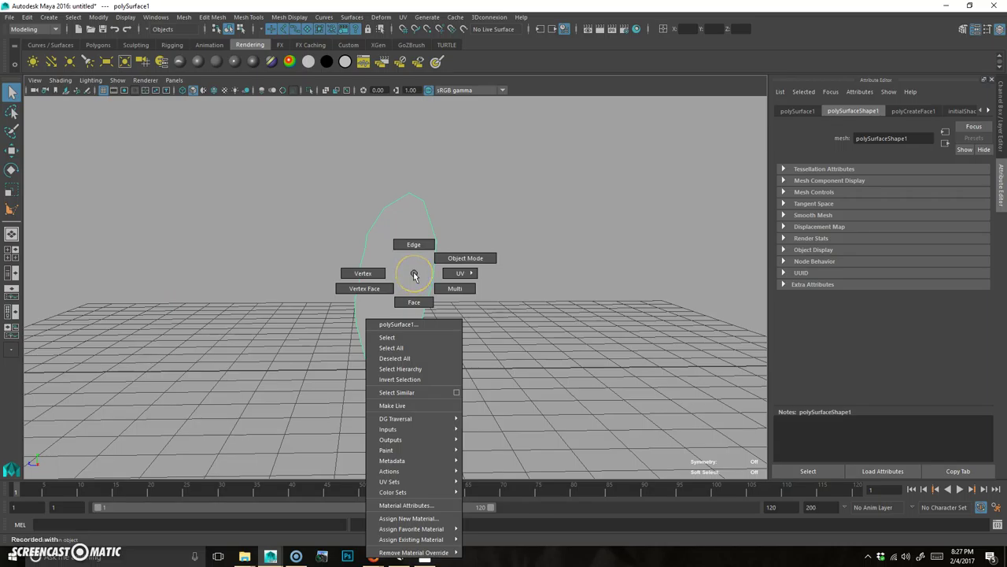
left_click(363, 273)
left_click_drag(439, 405, 414, 375, "alt")
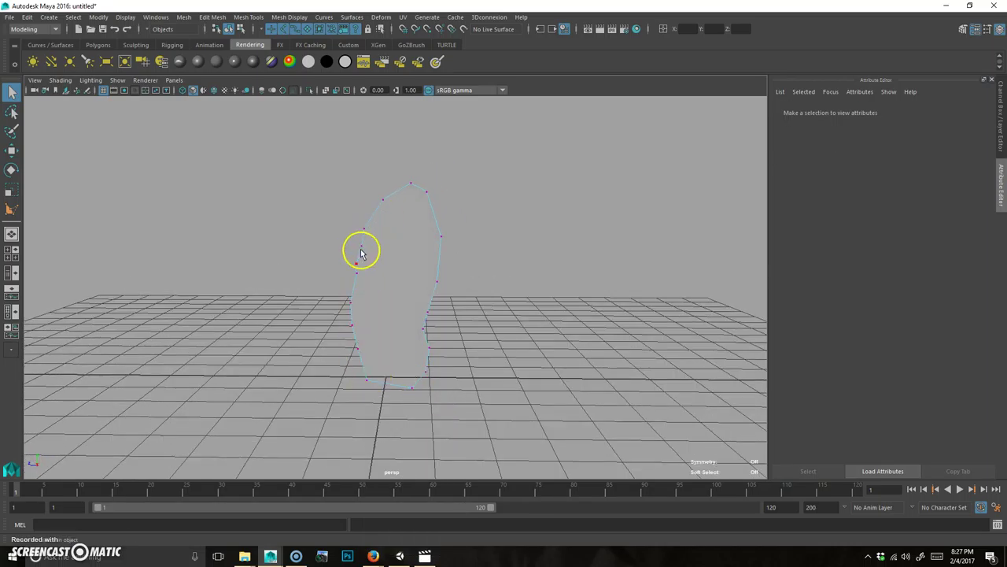
left_click_drag(432, 307, 418, 340, "alt")
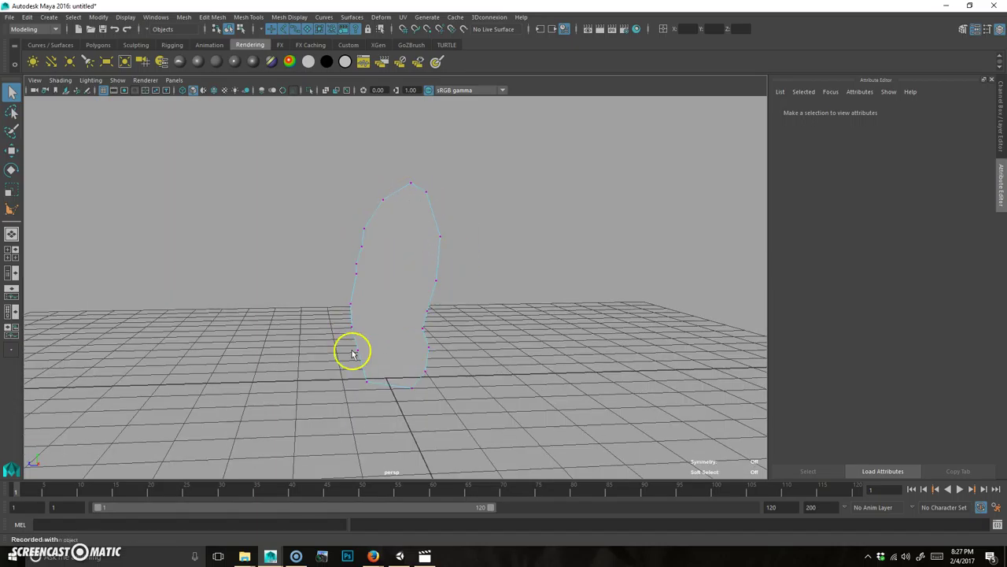
- Inspect the torso polygon's face in face mode, and reselect the whole polygon as an object
right_click_drag(417, 281, 457, 213)
left_click(382, 279)
left_click_drag(384, 280, 419, 271, "alt")
right_click_drag(391, 243, 402, 280)
left_click(414, 316)
left_click_drag(413, 317, 462, 319, "alt")
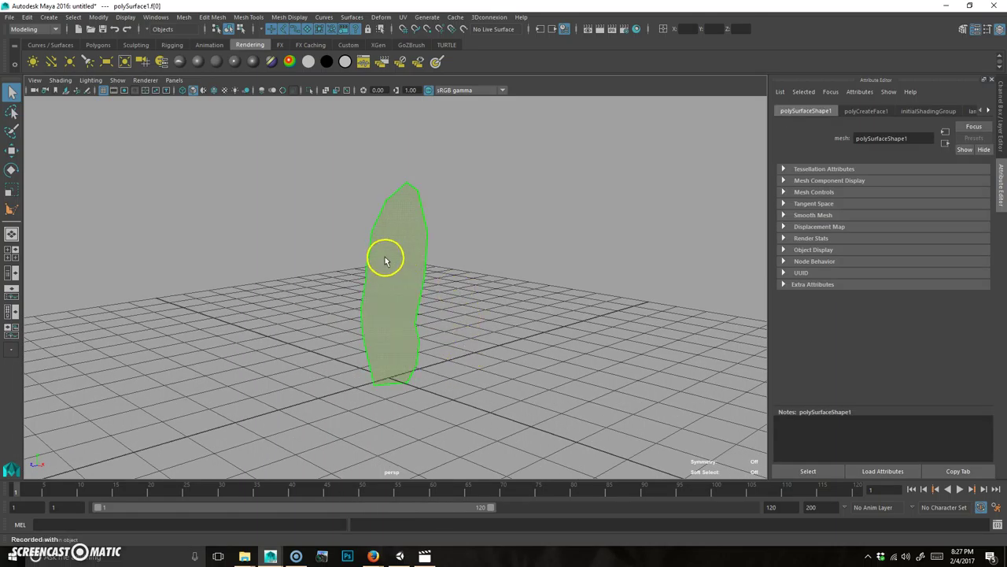
left_click(441, 243)
left_click(421, 248)
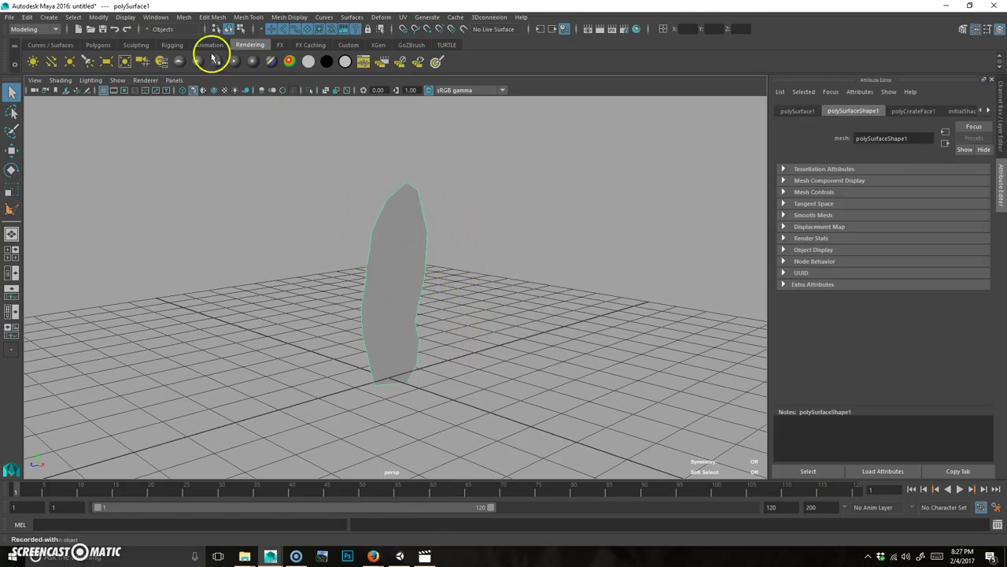
- Extrude the torso polygon sideways to a Local Translate Z of about 0.127
left_click(99, 45)
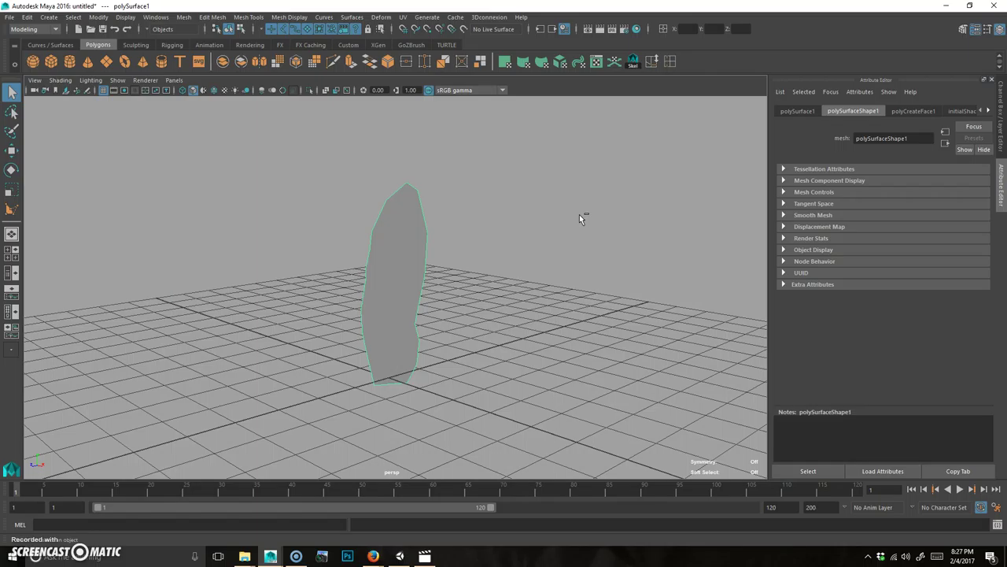
key("ctrl+e")
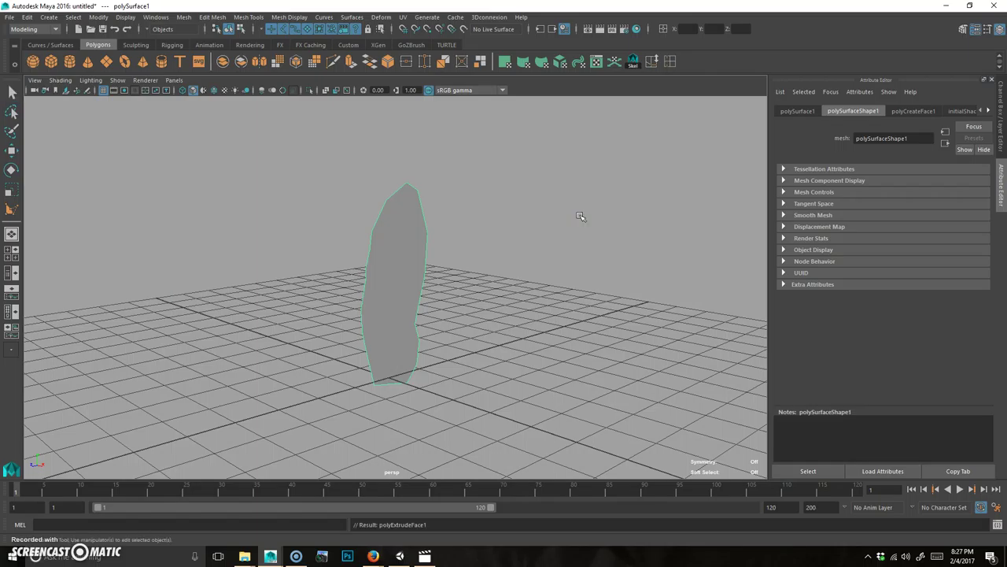
left_click_drag(517, 288, 457, 337, "alt")
left_click_drag(460, 299, 438, 321)
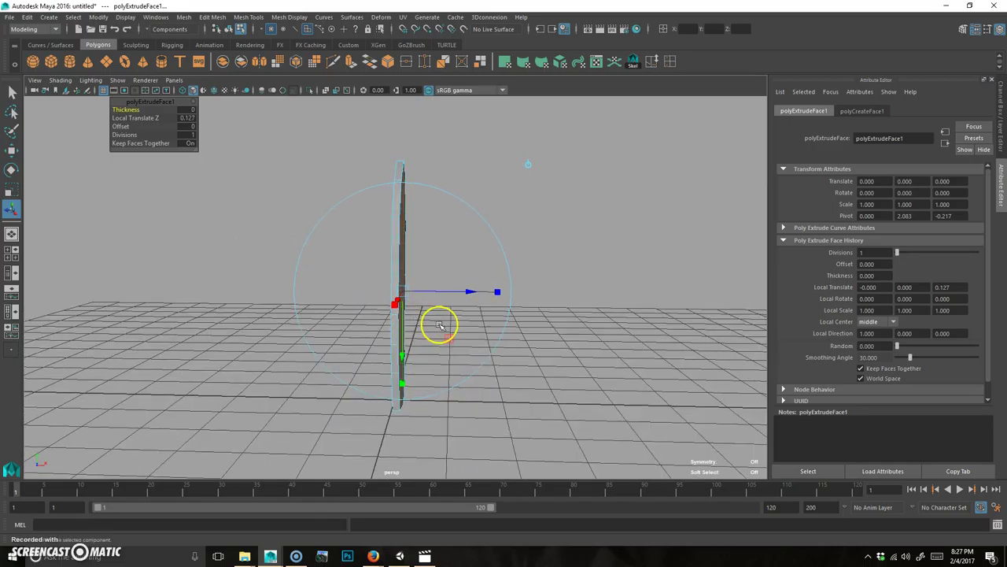
- Widen the extrusion against the photo in the front view to a Local Translate Z of about 0.161
key("space")
key("space")
key("f")
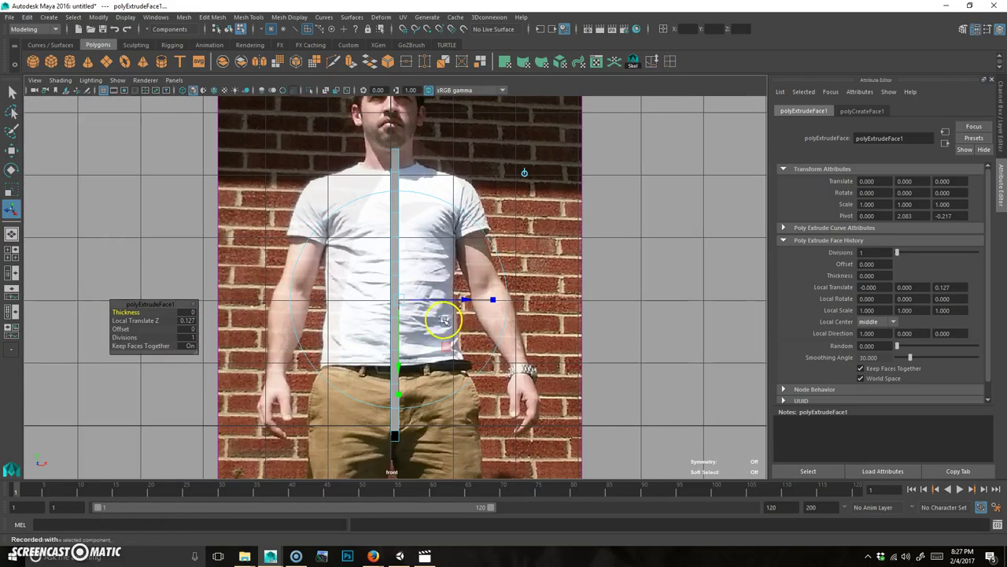
left_click_drag(467, 299, 465, 300)
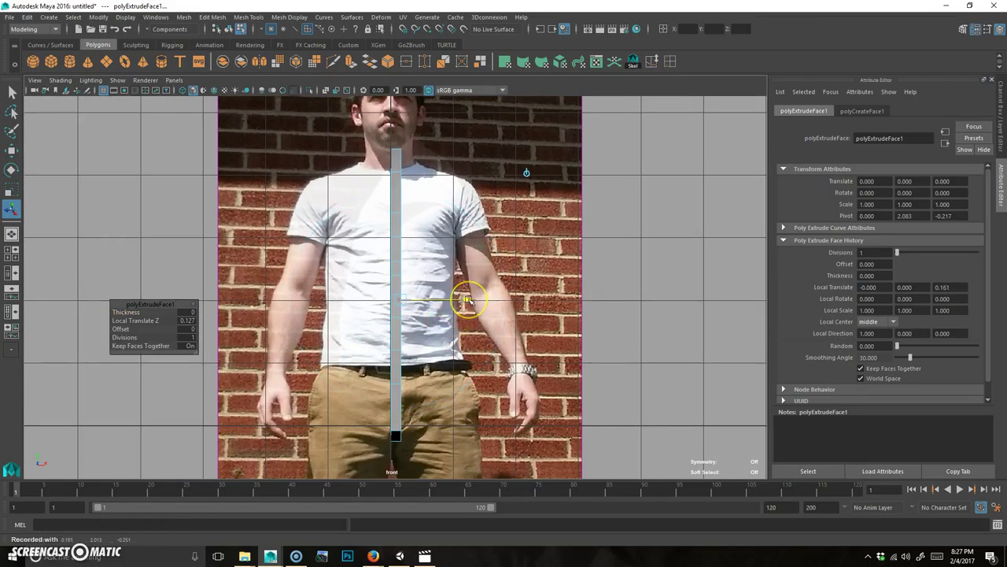
middle_click_drag(411, 446, 421, 407, "alt")
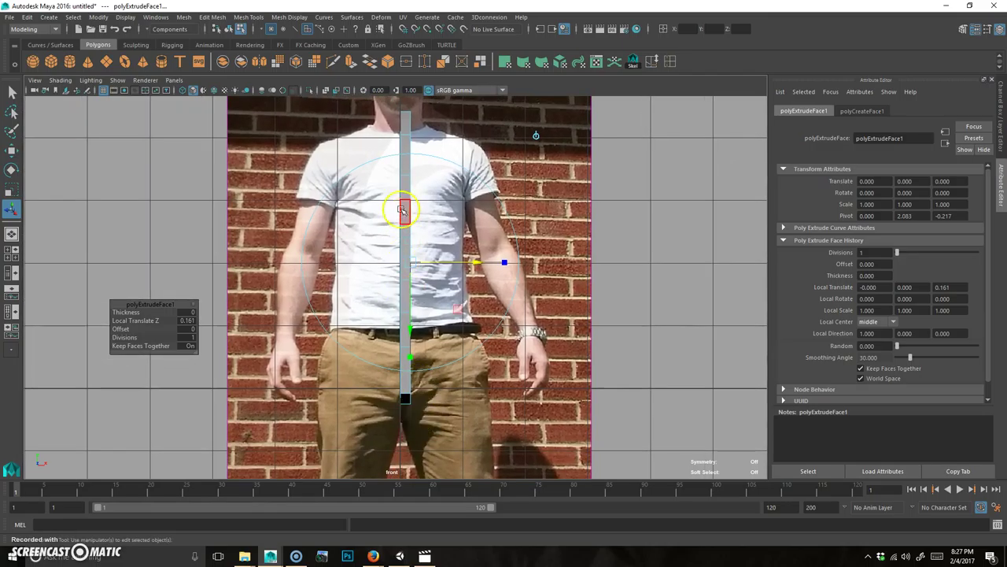
- In the perspective view, delete the two large side faces of the extruded torso, keep only the edge strip, and return to object mode
key("space")
key("space")
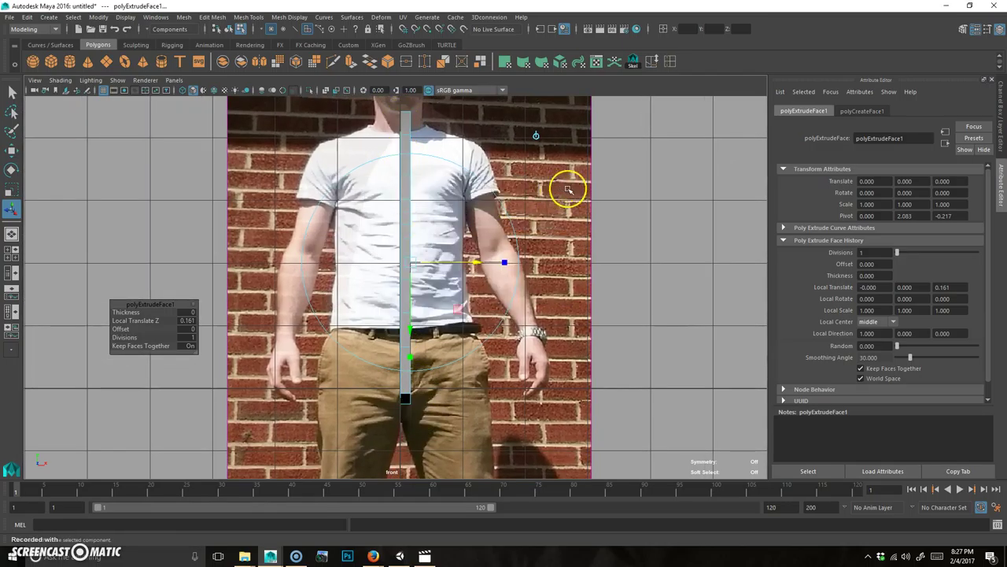
left_click_drag(551, 290, 446, 169, "alt")
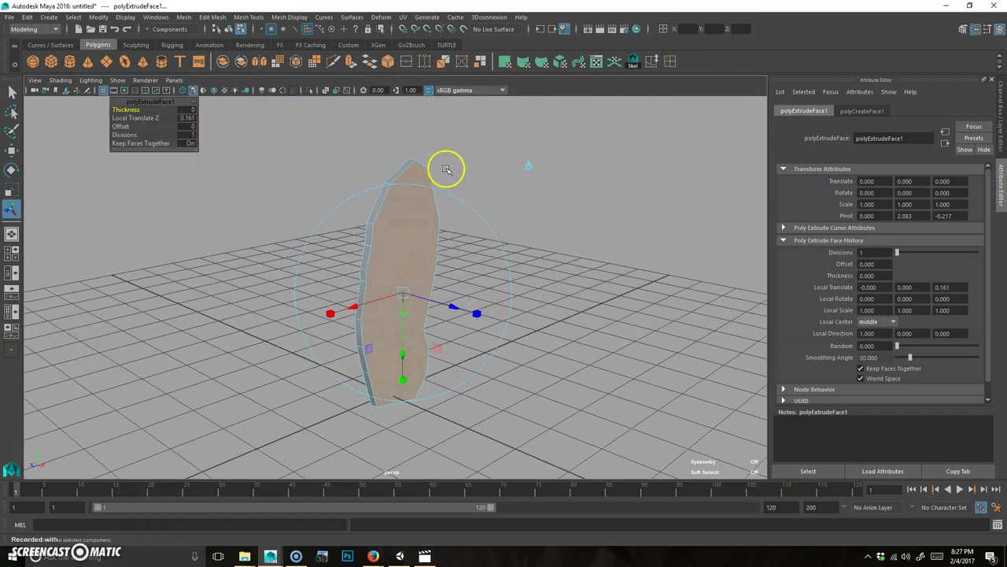
key("Delete")
left_click(414, 288)
key("Delete")
left_click_drag(541, 339, 426, 274, "alt")
right_click_drag(427, 274, 494, 251)
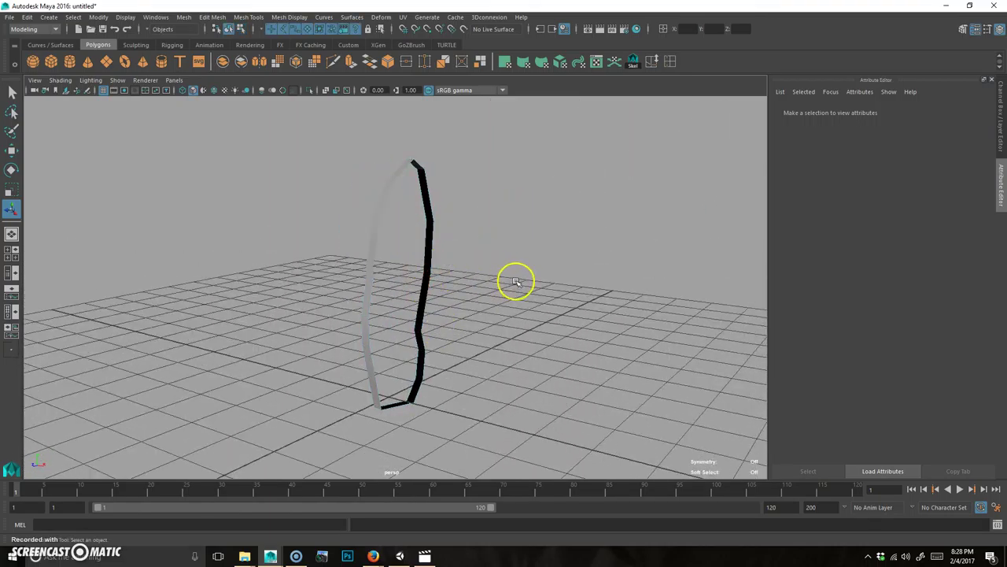
- Save the scene as coneHuman_v01 in the project's scenes folder, in Maya Binary format
left_click_drag(496, 281, 510, 291, "alt")
key("ctrl+shift+s")
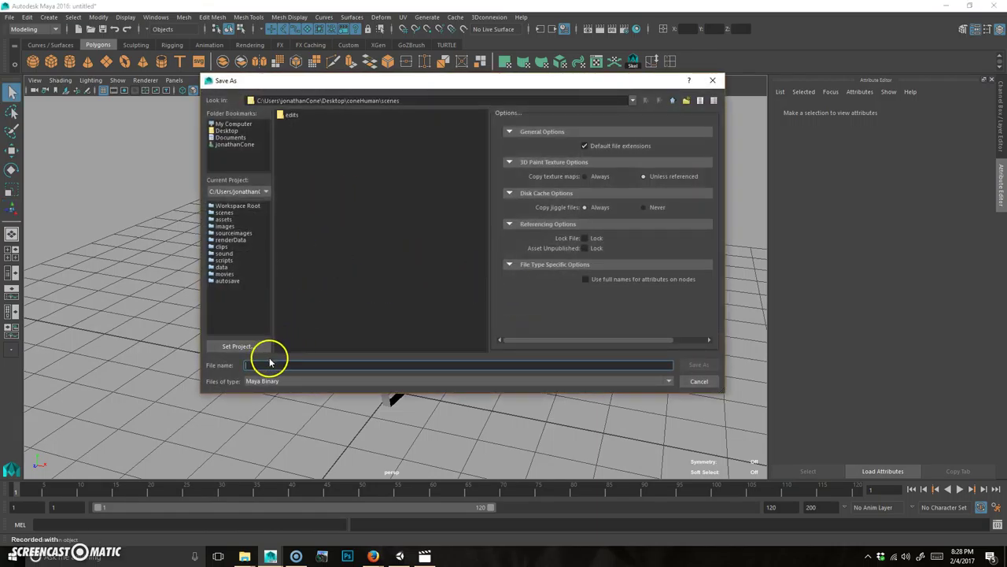
type("coneH")
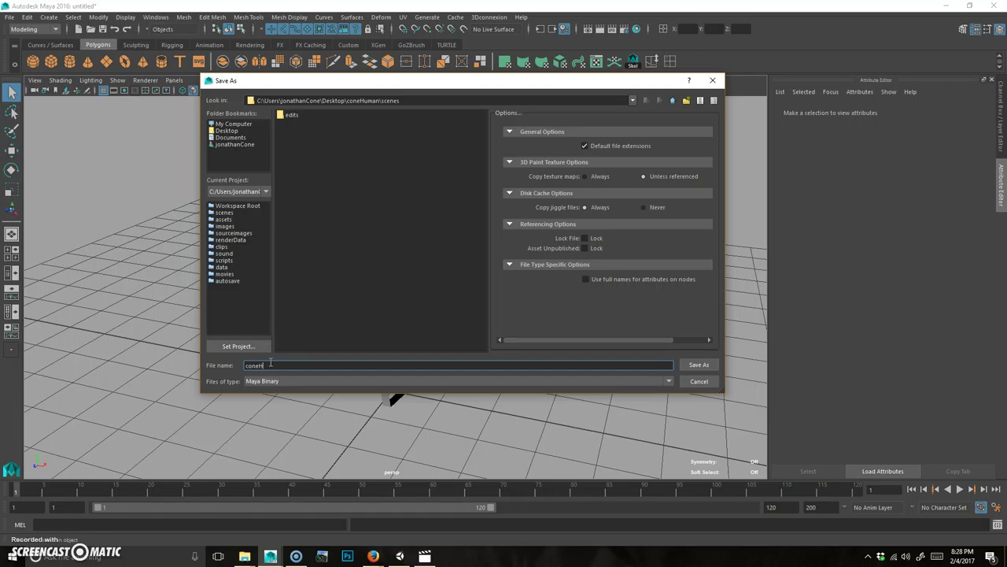
type("uman_v01")
key("Return")
- Turn on wireframe-on-shaded display in the perspective view
left_click_drag(399, 253, 469, 270, "alt")
left_click(378, 267)
key("f")
left_click(534, 281)
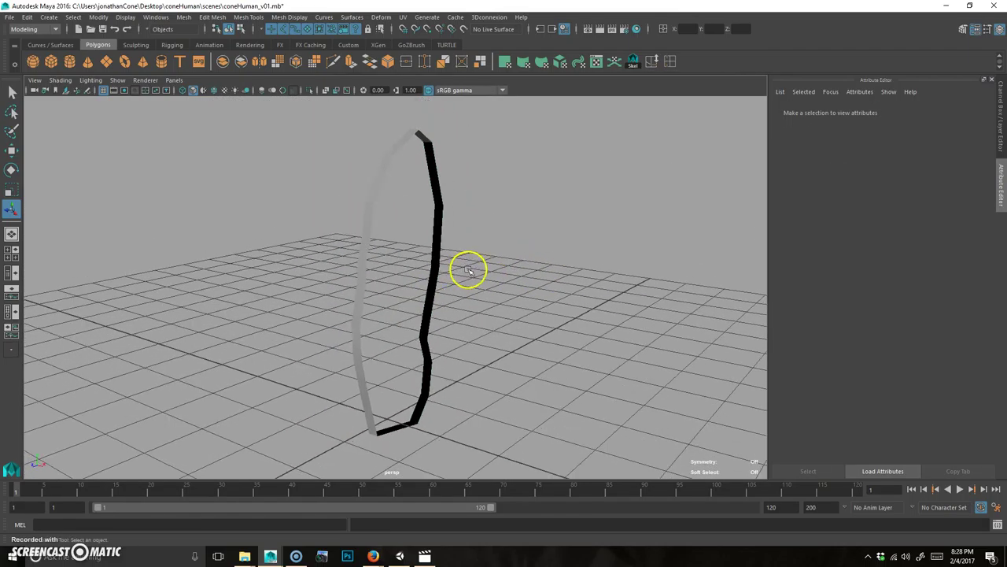
left_click(217, 90)
mouse_move(359, 225)
left_mouse_down("alt")
mouse_move(406, 243)
mouse_move(391, 287)
left_mouse_up("alt")
- Turn on wireframe-on-shaded display in the front and side views
key("space")
key("space")
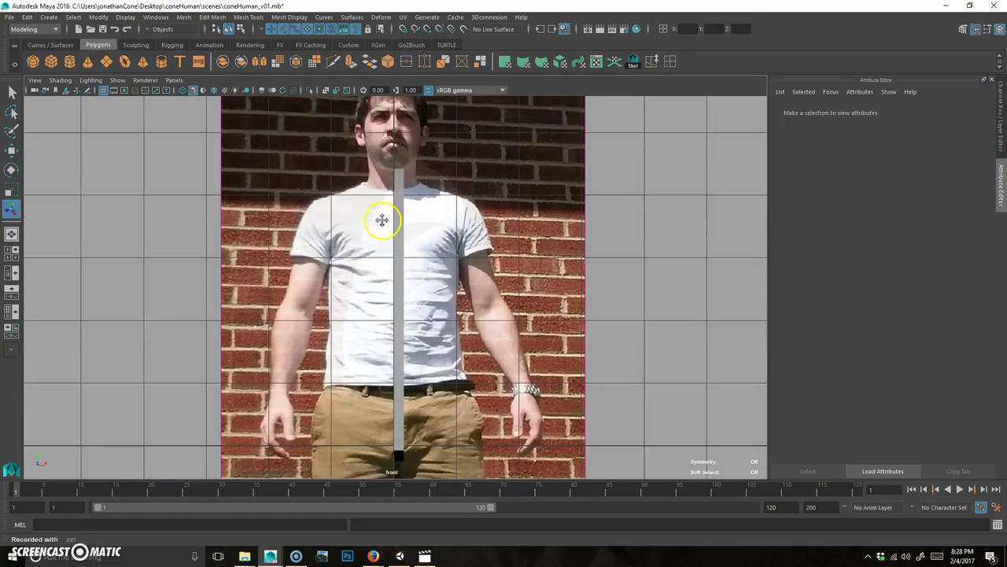
left_click(213, 90)
middle_click_drag(381, 297, 378, 249, "alt")
key("space")
key("space")
key("space")
key("space")
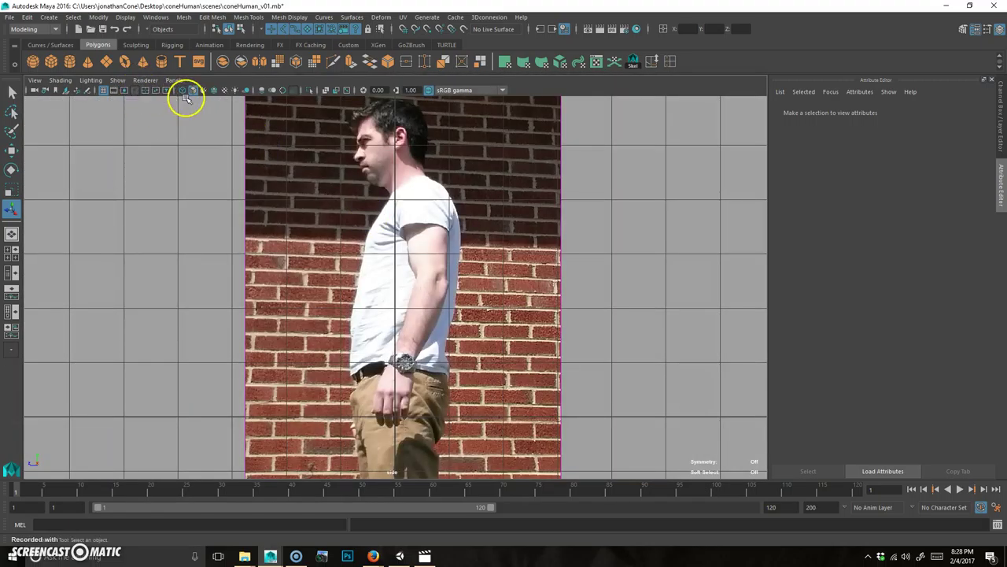
left_click(215, 91)
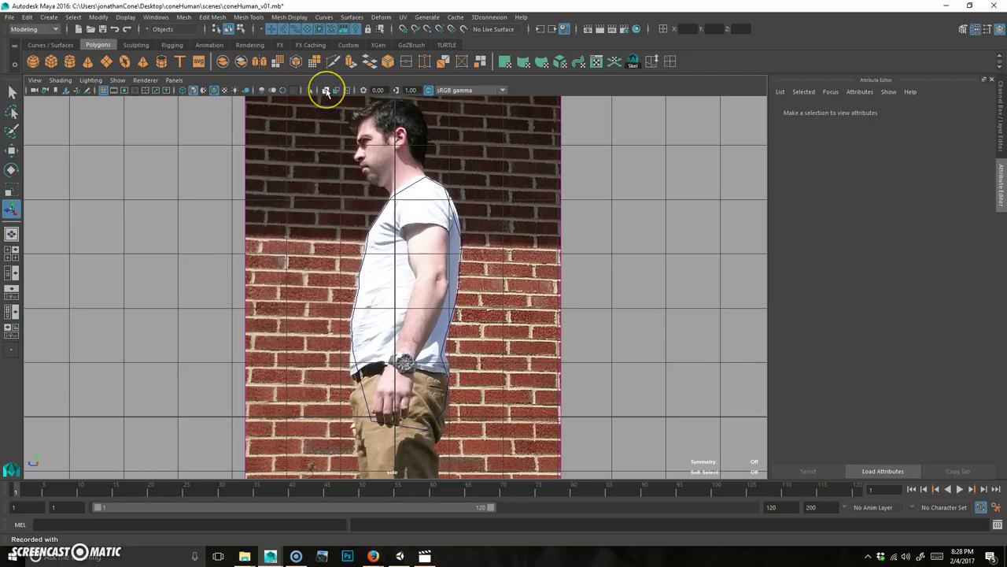
- Enable X-Ray shading in the side view and the front view so the photos show through the mesh
left_click(59, 81)
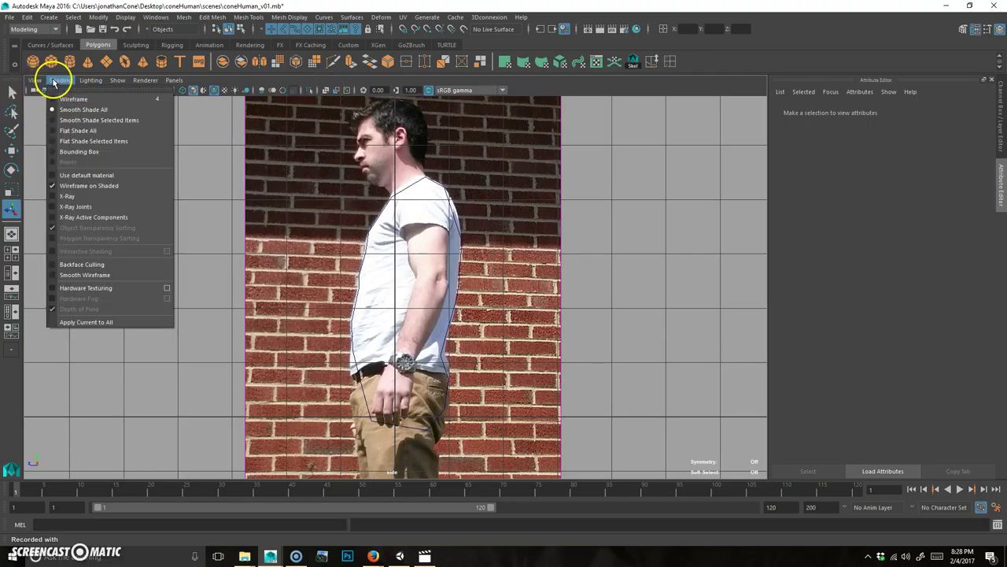
left_click(78, 196)
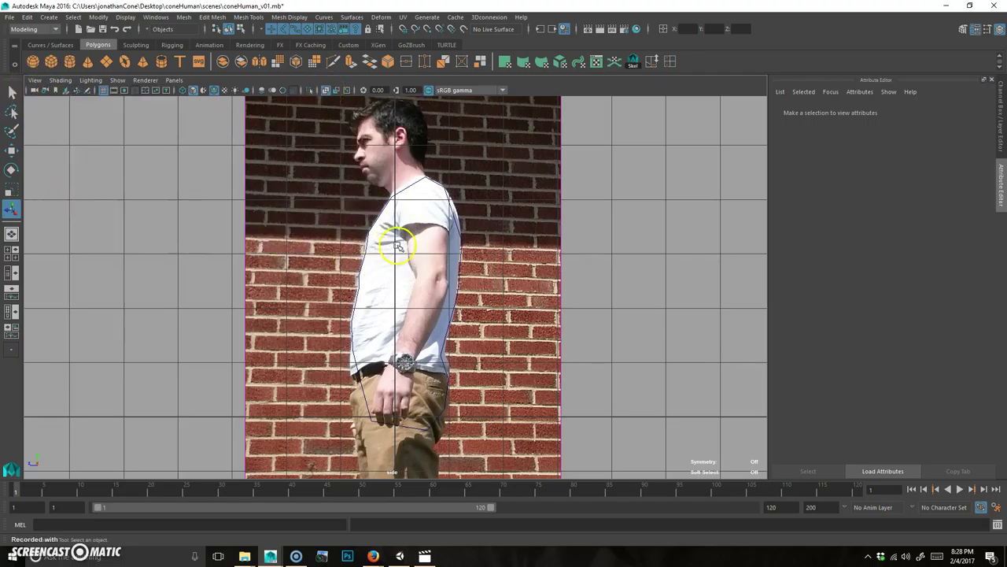
key("space")
key("space")
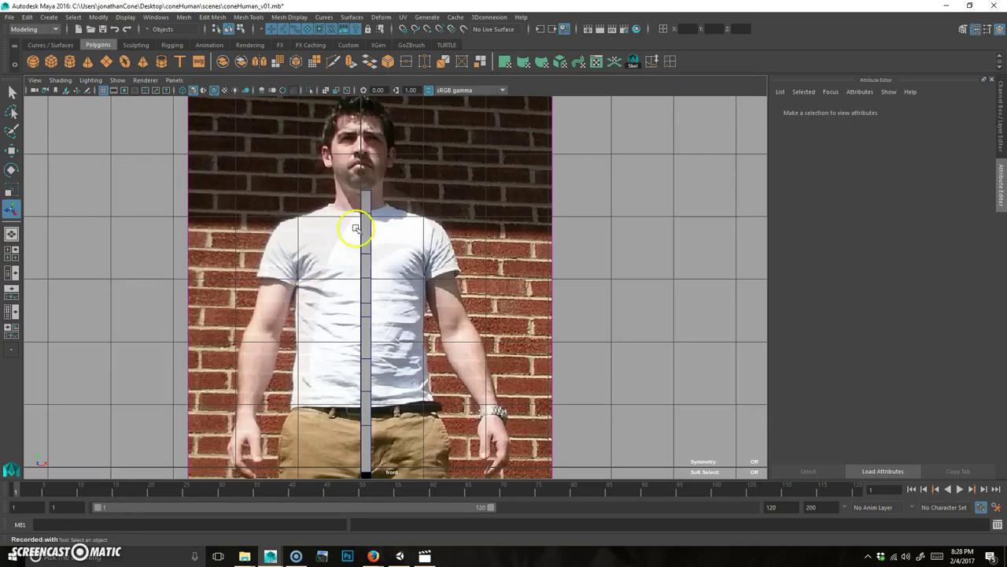
left_click(63, 81)
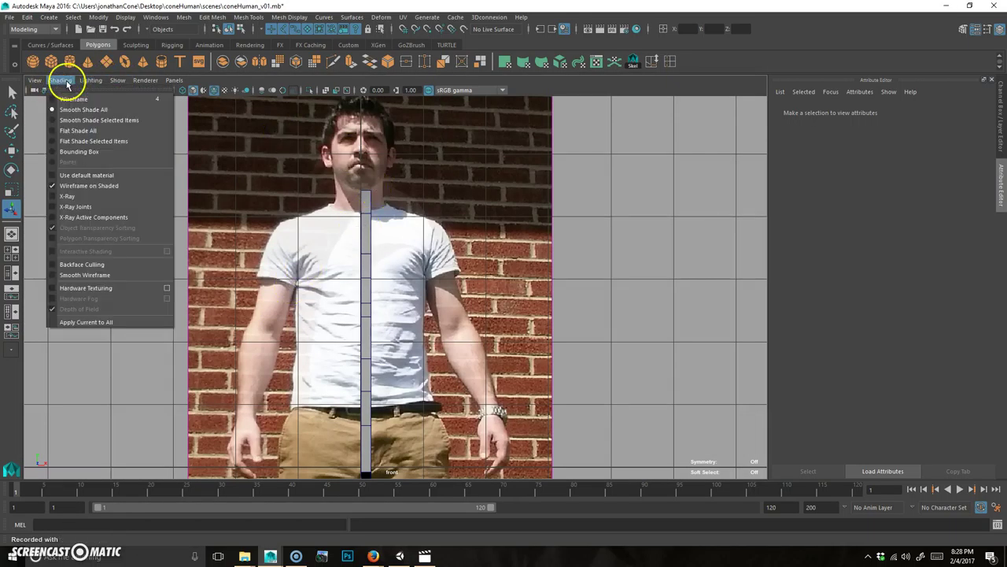
left_click(83, 197)
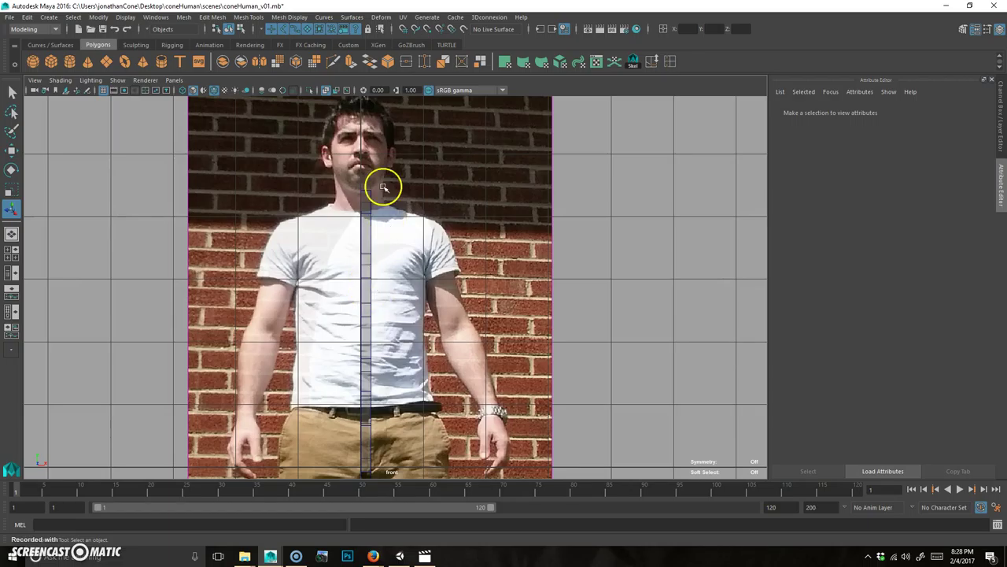
- Try scaling the torso strip wider along X in the front view, and undo the scaling
left_click(378, 269)
key("r")
left_click_drag(455, 468, 613, 467)
key("ctrl+z")
left_click(365, 293)
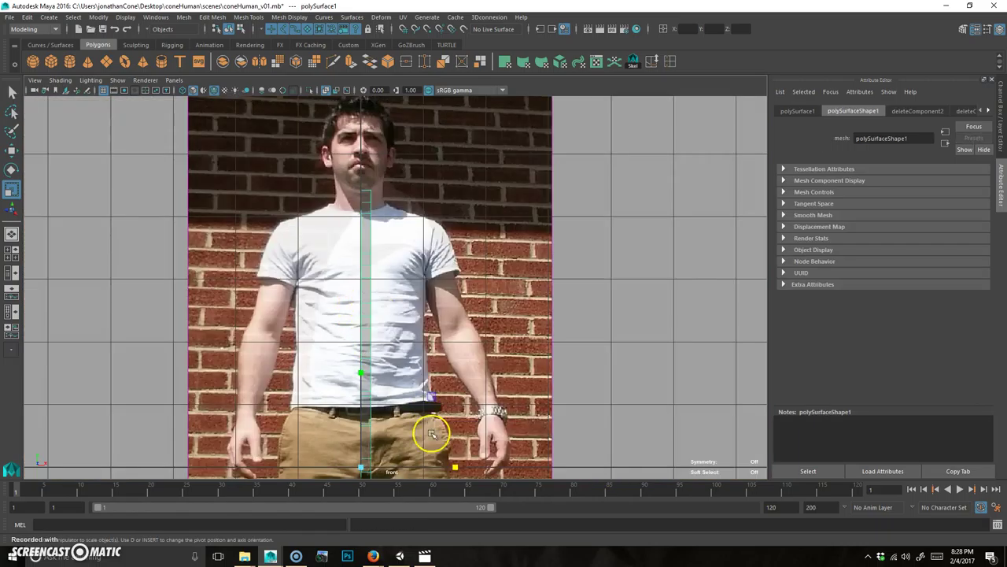
left_click_drag(455, 469, 598, 464)
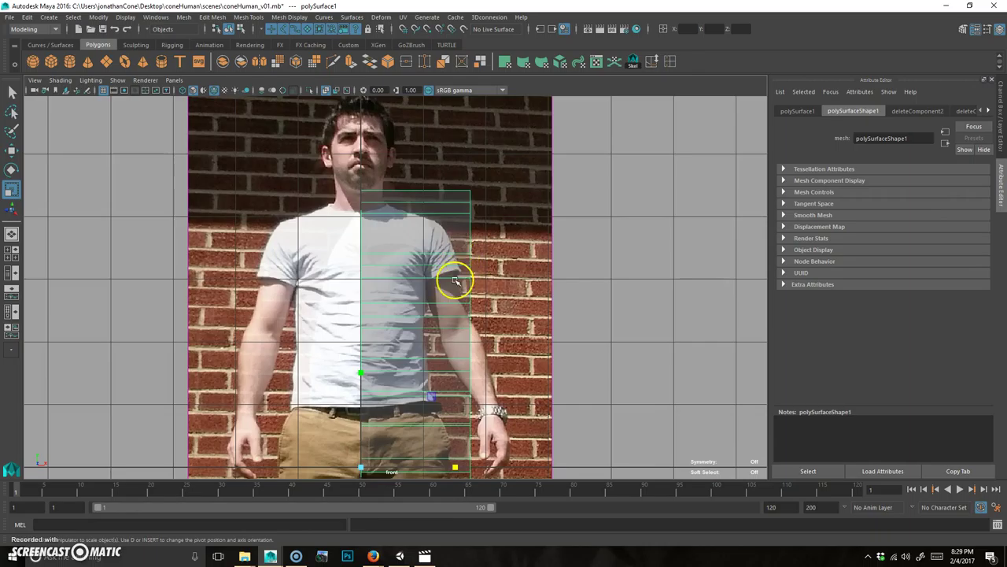
key("ctrl+z")
- Examine the torso strip's shape and edge layout from several angles in the perspective and orthographic views
key("space")
key("space")
key("space")
key("space")
key("space")
key("space")
left_click_drag(574, 243, 344, 227, "alt")
left_click_drag(447, 221, 272, 291, "alt")
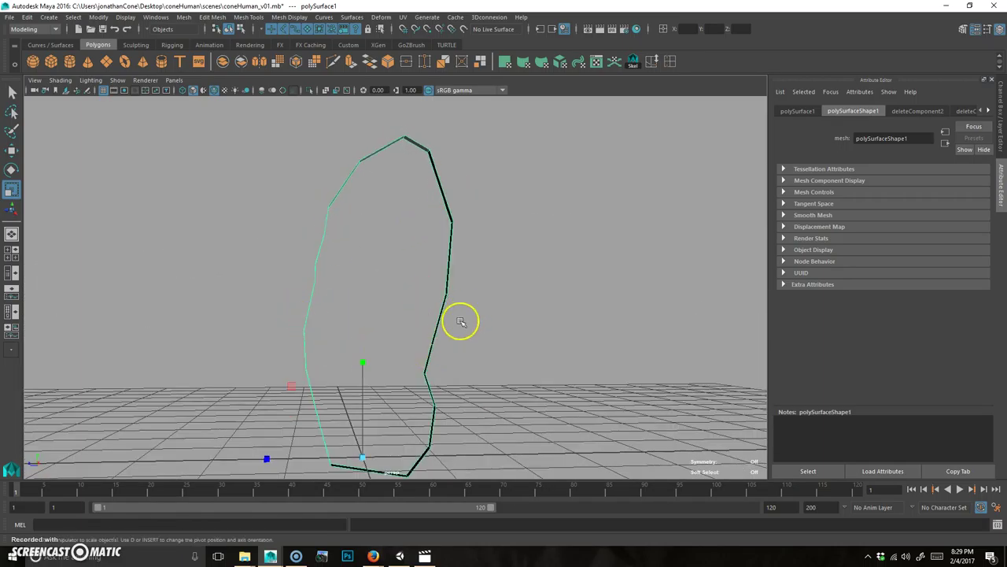
left_click_drag(460, 321, 272, 319, "alt")
left_click_drag(512, 335, 375, 306, "alt")
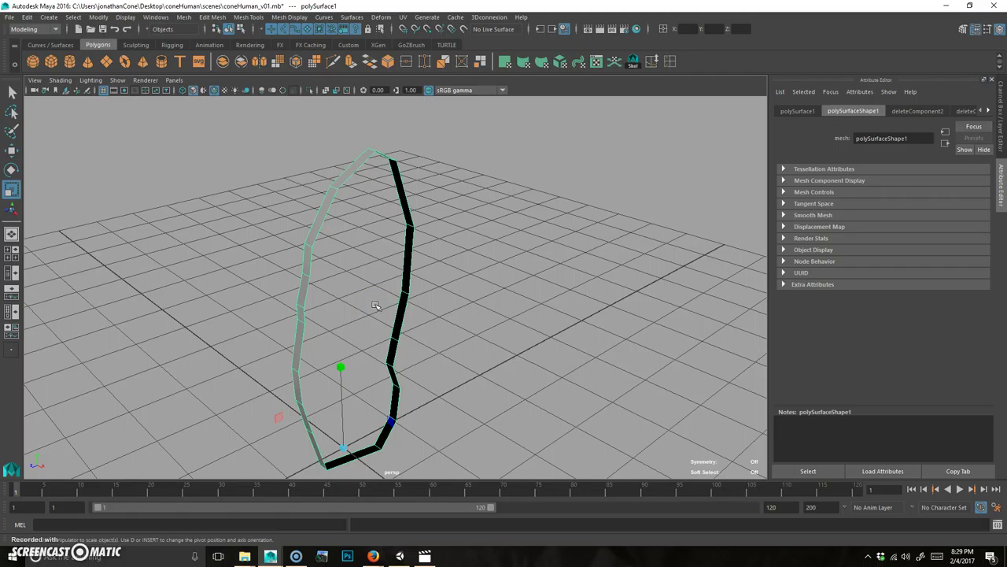
left_click_drag(346, 293, 422, 209, "alt")
left_click_drag(460, 329, 368, 333, "alt")
left_click_drag(269, 216, 285, 299, "alt")
key("space")
key("space")
key("space")
key("space")
right_click_drag(290, 311, 346, 272, "alt")
key("space")
key("space")
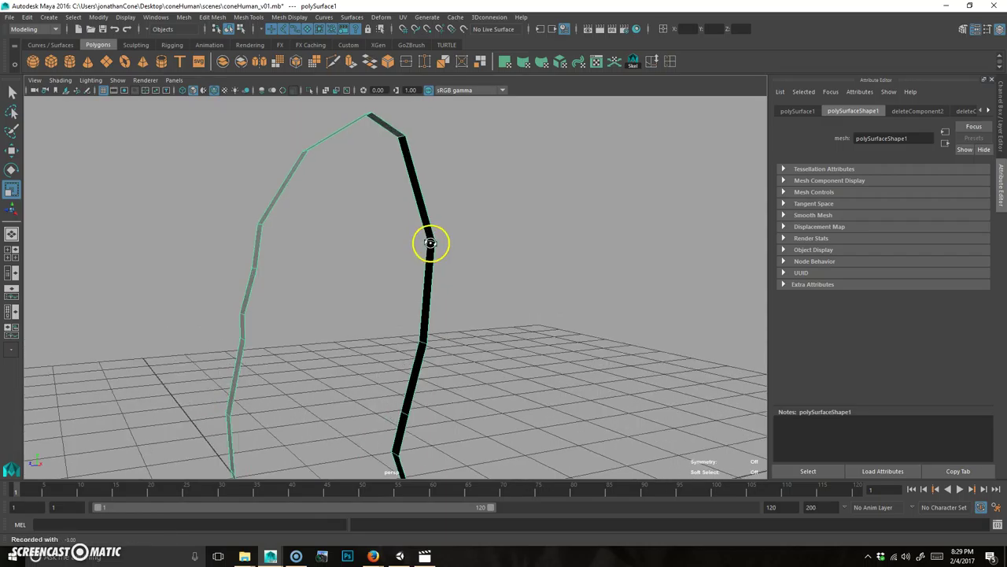
left_click_drag(430, 240, 300, 163, "alt")
left_click_drag(250, 228, 262, 226, "alt")
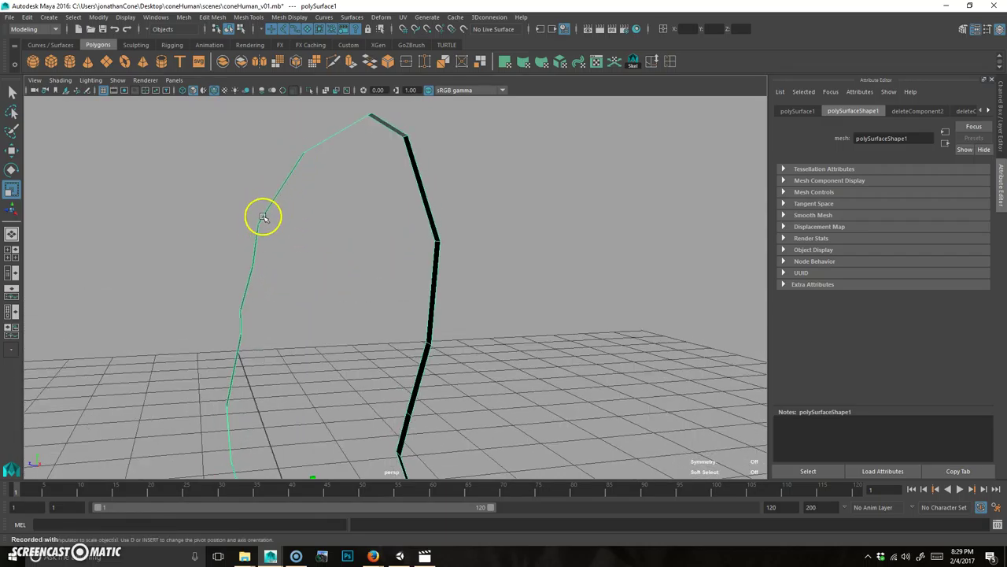
left_click_drag(259, 266, 259, 261, "alt")
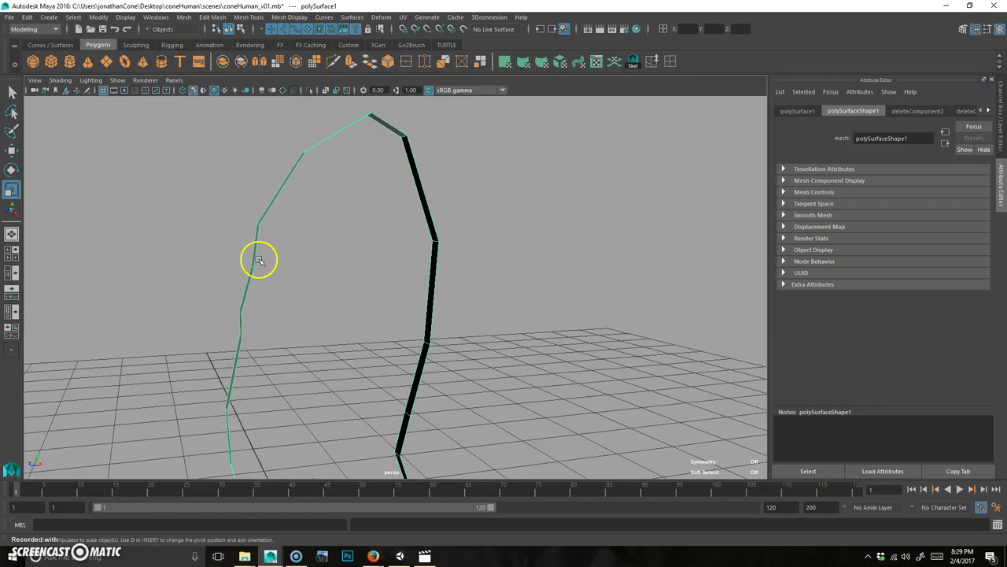
left_click_drag(242, 335, 252, 288, "alt")
- Extrude the chest edge on the front of the torso strip and pull the new face out sideways
right_click_drag(253, 277, 266, 248)
left_click(248, 253)
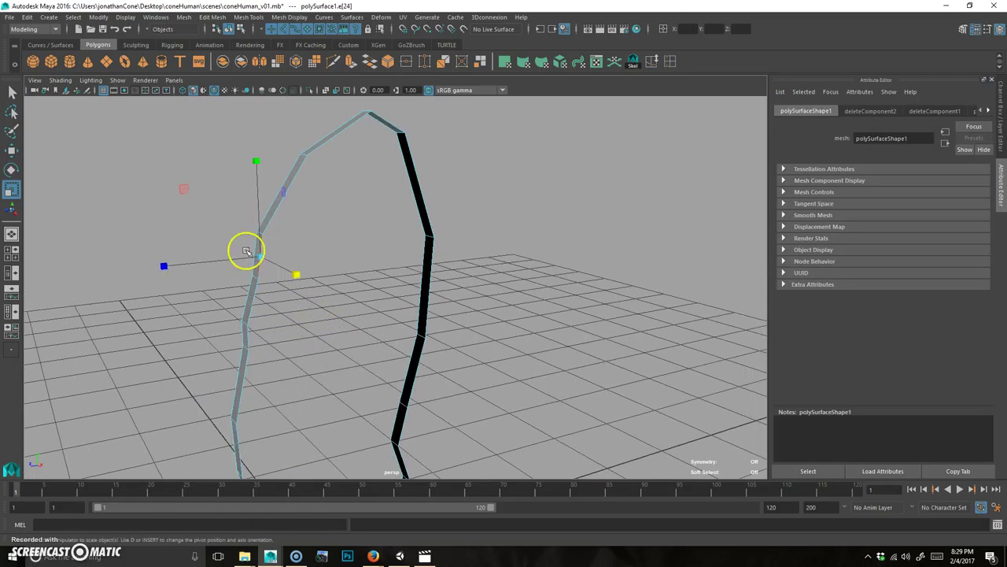
left_click_drag(275, 269, 303, 272, "alt")
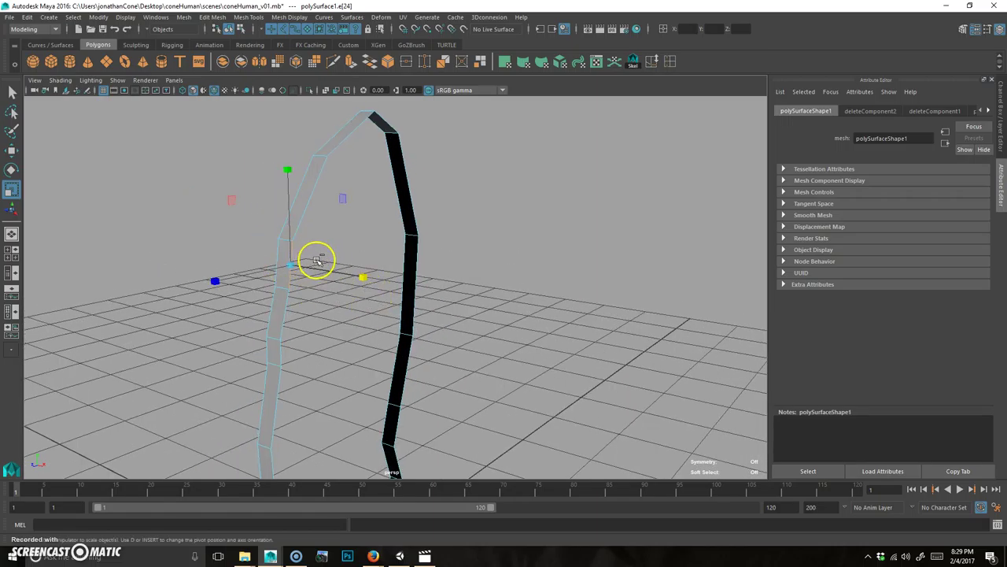
key("ctrl+e")
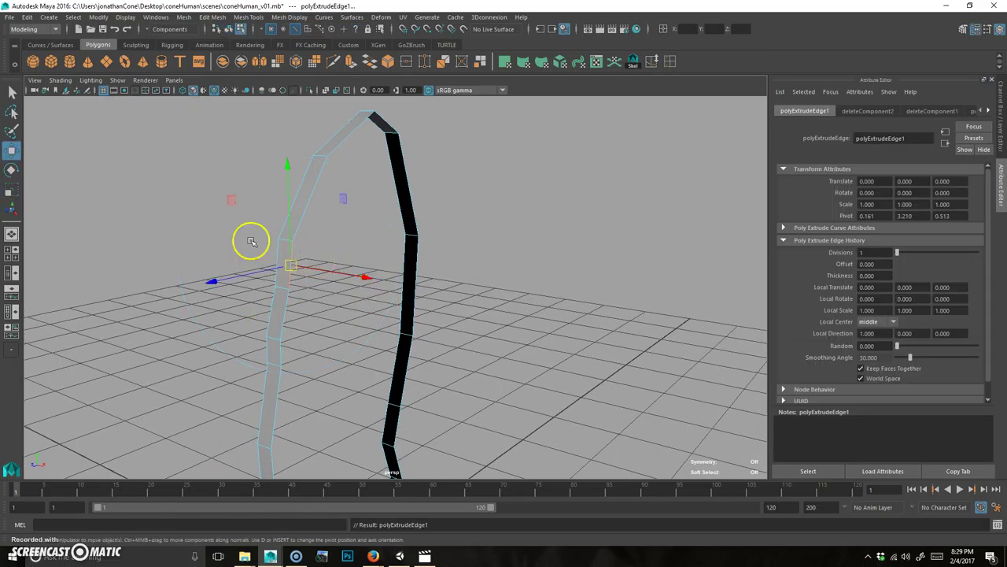
left_click_drag(247, 238, 275, 286, "alt")
left_click_drag(443, 230, 524, 198)
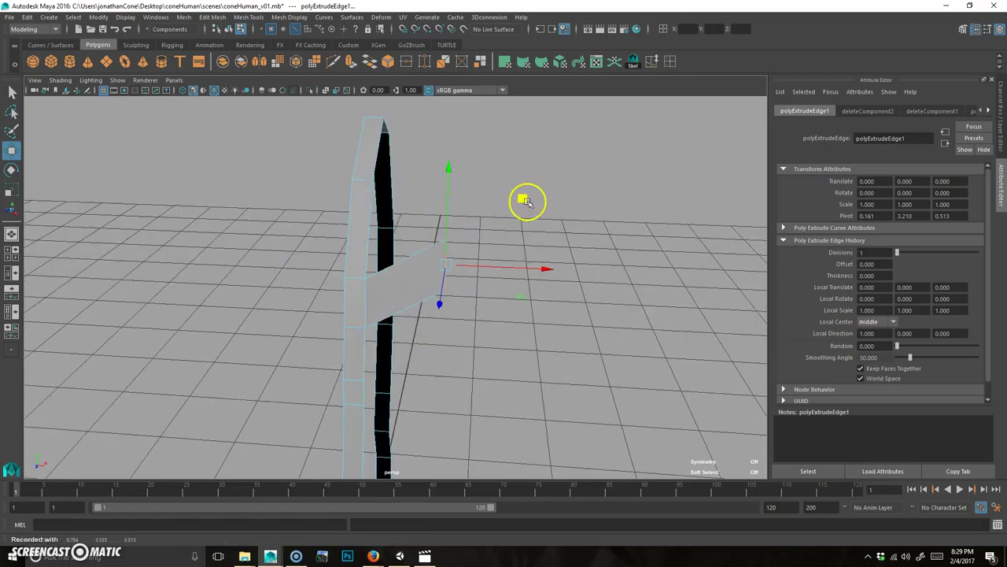
- In the front view, lower the extruded edge level with its source edge, to about X 0.78 and Y 3.22
key("space")
key("space")
right_click_drag(209, 370, 378, 280, "alt")
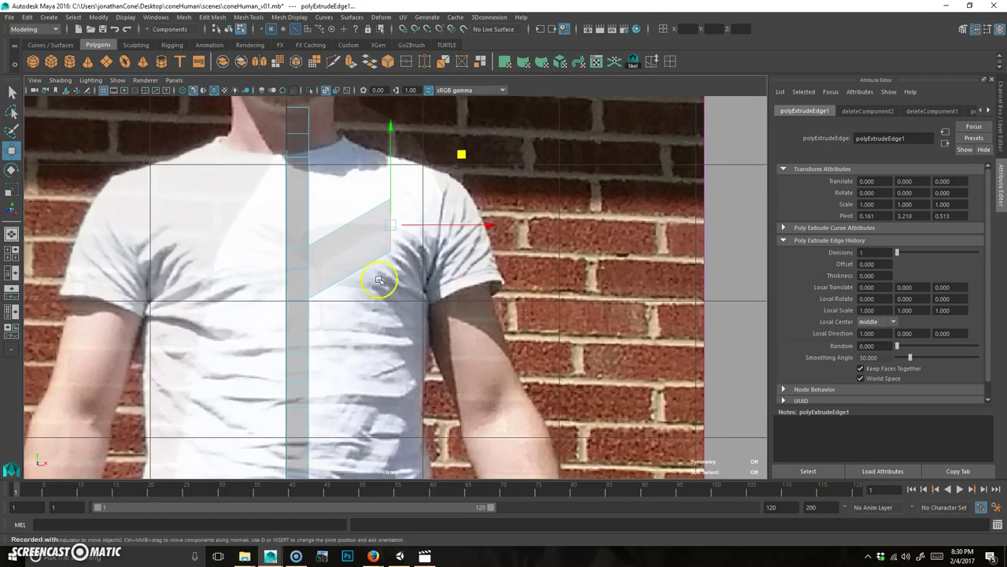
middle_click_drag(459, 157, 462, 200)
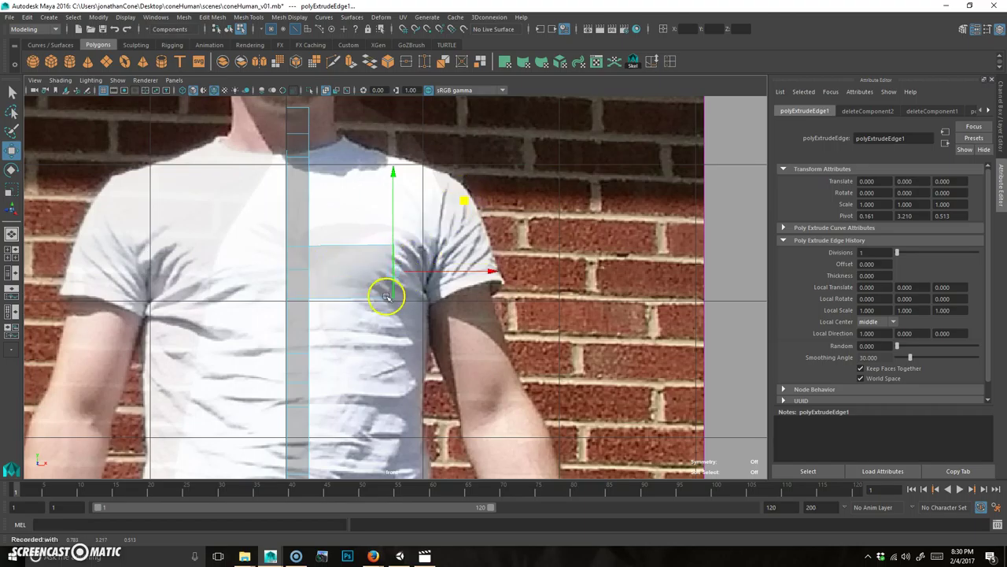
left_click_drag(417, 311, 427, 283, "alt")
- In the side view, move the extruded chest edge backward to about Z 0.29 to follow the chest's curvature
key("space")
key("space")
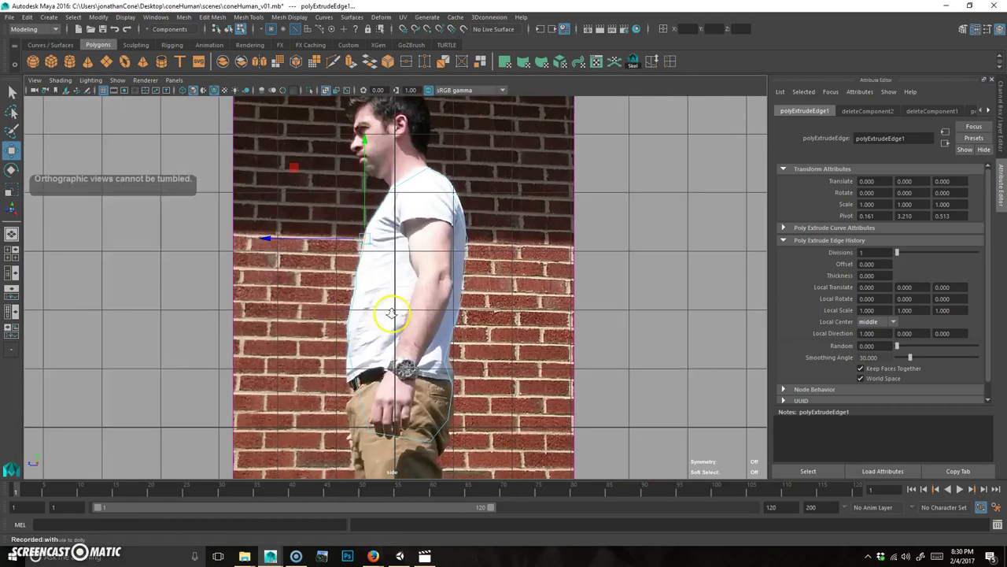
right_click_drag(392, 313, 480, 303, "alt")
middle_click_drag(480, 303, 533, 343, "alt")
right_click_drag(301, 304, 600, 263, "alt")
left_click_drag(326, 268, 347, 268)
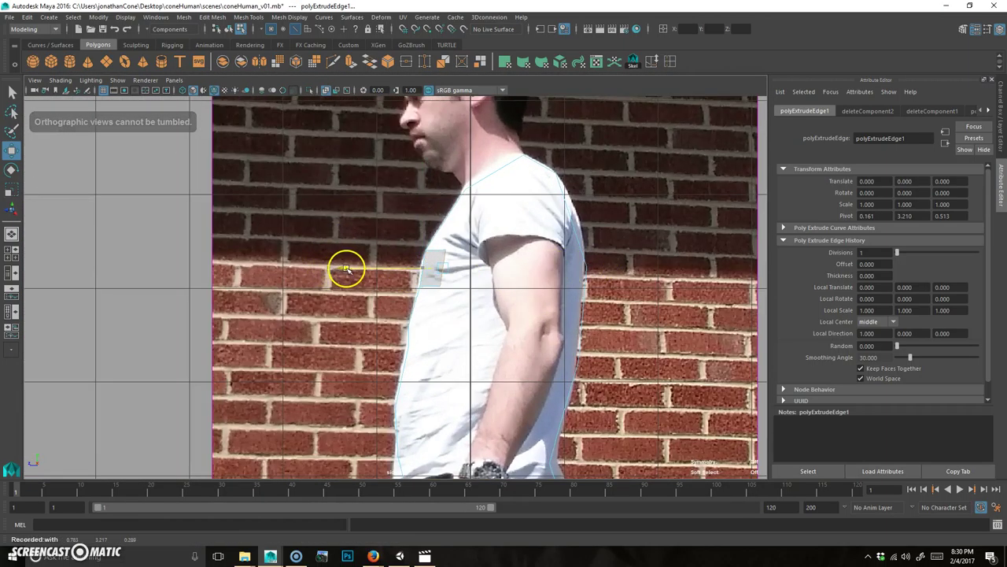
- In the perspective view, reposition the chest face's outer corner vertices, bringing the upper one inward toward the center strip
key("space")
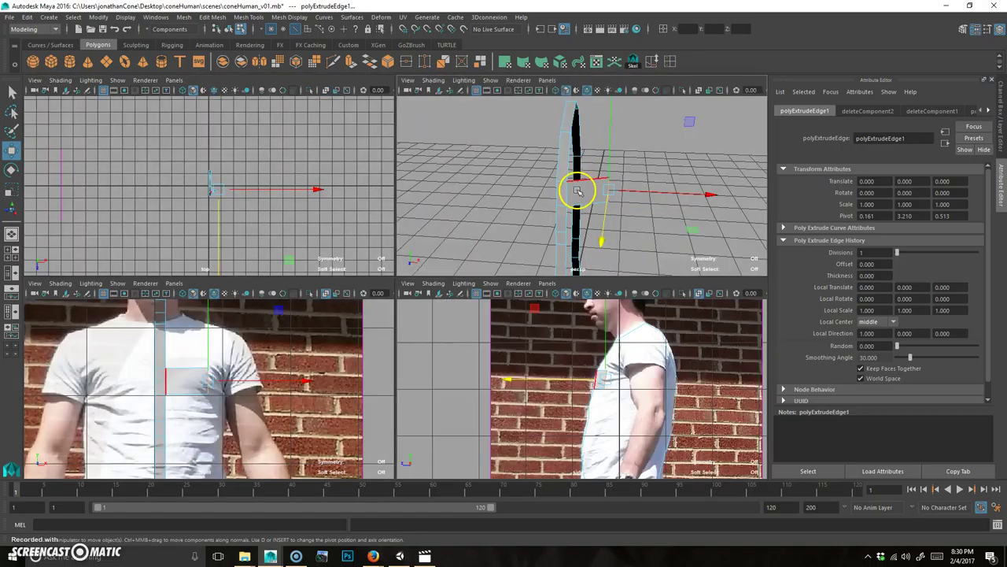
key("space")
left_click_drag(580, 288, 480, 286, "alt")
right_click(446, 259)
right_click_drag(447, 260, 495, 228)
left_click(466, 254)
left_click_drag(468, 283, 469, 266, "alt")
middle_click_drag(540, 145, 519, 149)
left_click(460, 269)
left_click_drag(530, 197, 472, 250, "alt")
left_click(281, 231)
left_click_drag(263, 269, 269, 252, "alt")
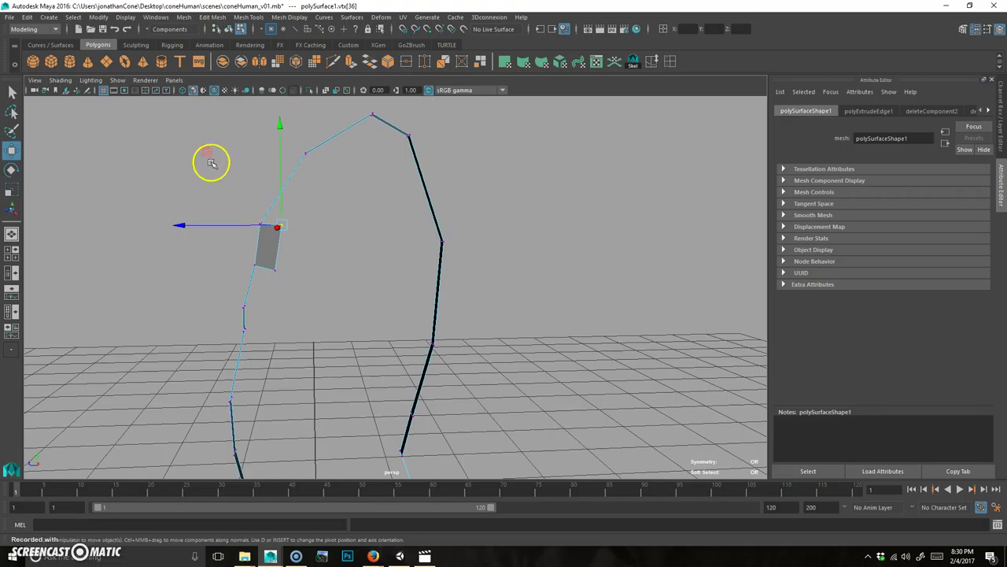
left_click_drag(211, 150, 333, 162, "alt")
left_click_drag(425, 189, 475, 132)
left_click_drag(432, 109, 464, 208)
- Extrude the outer edge of the chest face in the front view and move it up and outward toward the shoulder
key("F8")
right_click_drag(436, 242, 434, 198)
left_click(431, 240)
left_click_drag(538, 303, 241, 415, "alt")
key("space")
key("space")
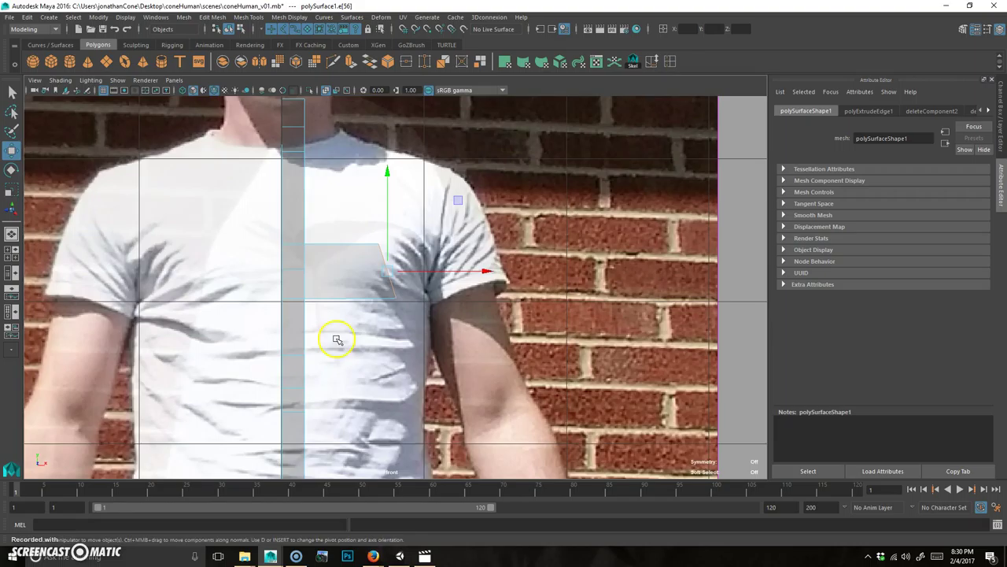
middle_click_drag(335, 338, 321, 355, "alt")
key("ctrl+e")
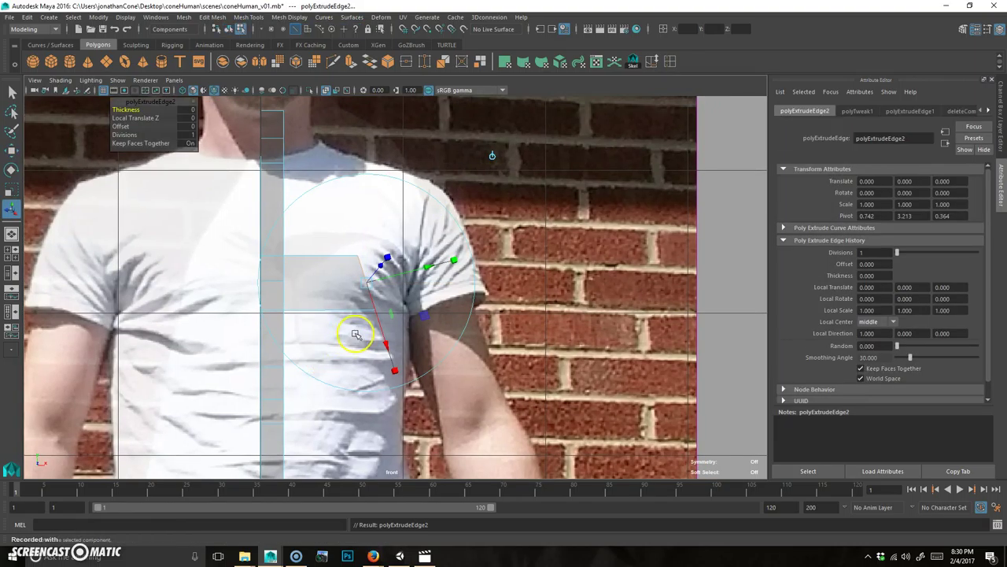
middle_click_drag(436, 213, 481, 164)
- Move the newly extruded edge backward along Z, matching its depth to the profile photo in the side view
key("space")
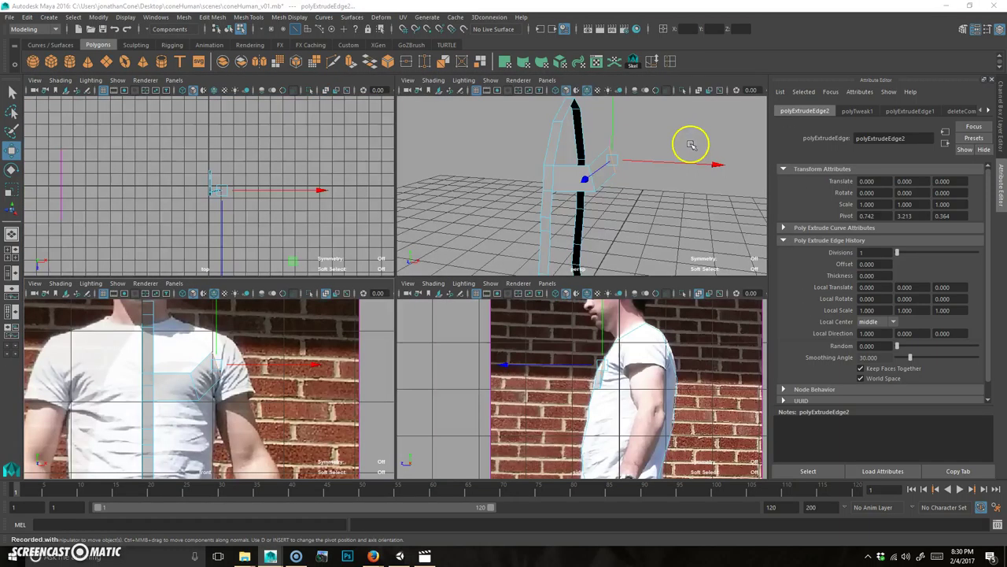
key("space")
left_click_drag(580, 304, 513, 295, "alt")
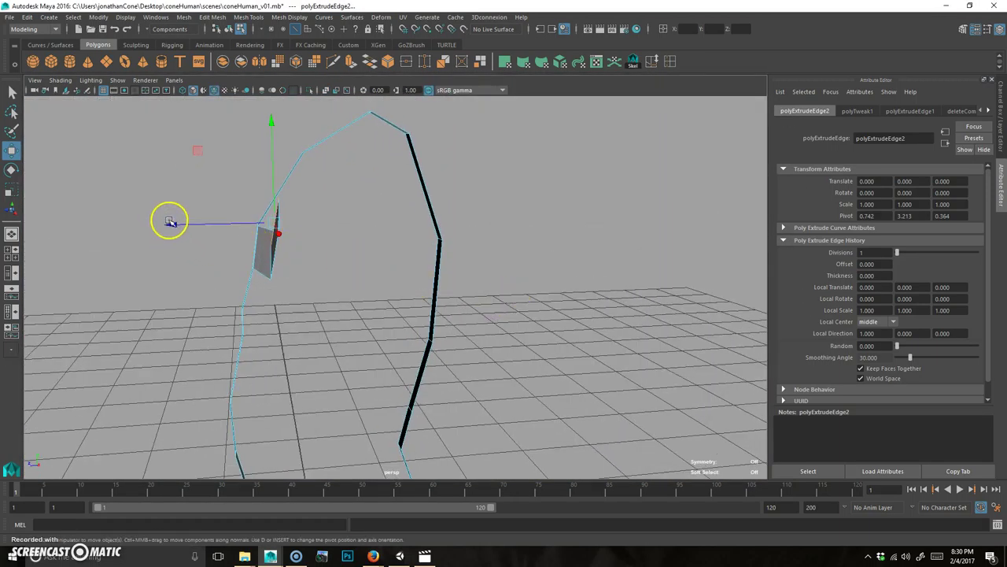
left_click_drag(215, 226, 209, 224)
key("ctrl+z")
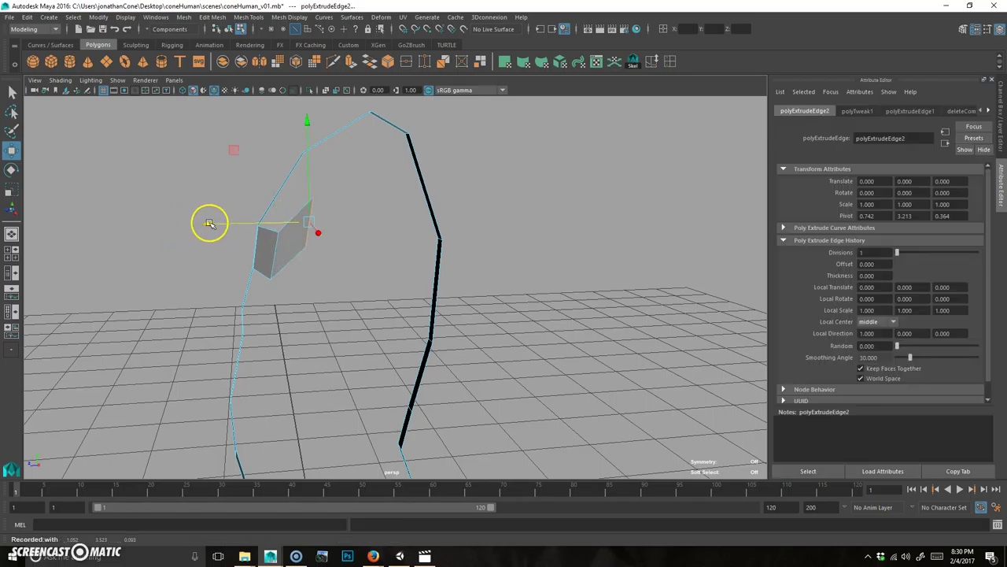
key("space")
key("space")
scroll(364, 288, "up", 3)
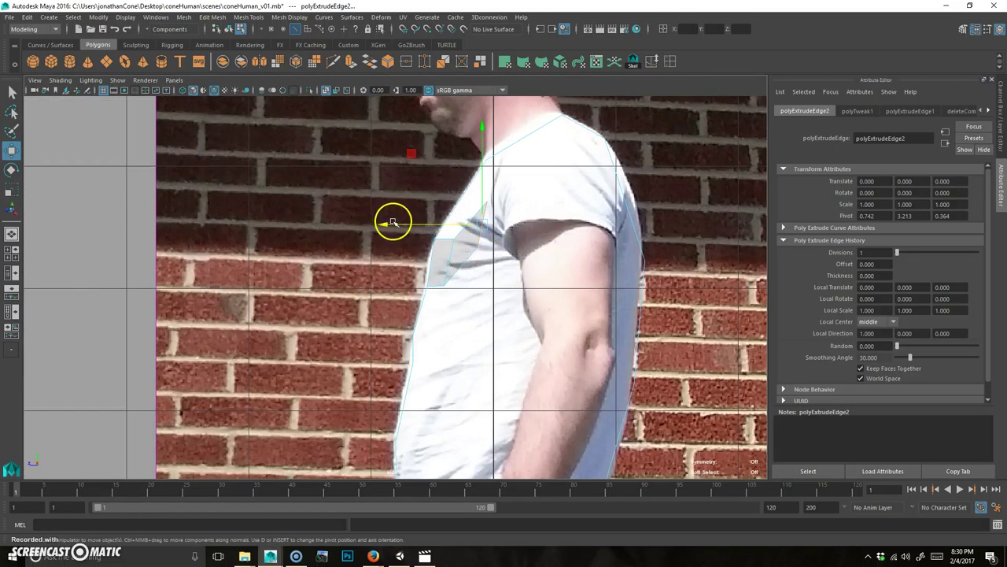
left_click_drag(401, 228, 414, 228)
- In the side view, reposition the two outer corner vertices of the second chest face to follow the front of the sleeve
right_click_drag(505, 222, 472, 200)
left_click_drag(535, 191, 500, 218)
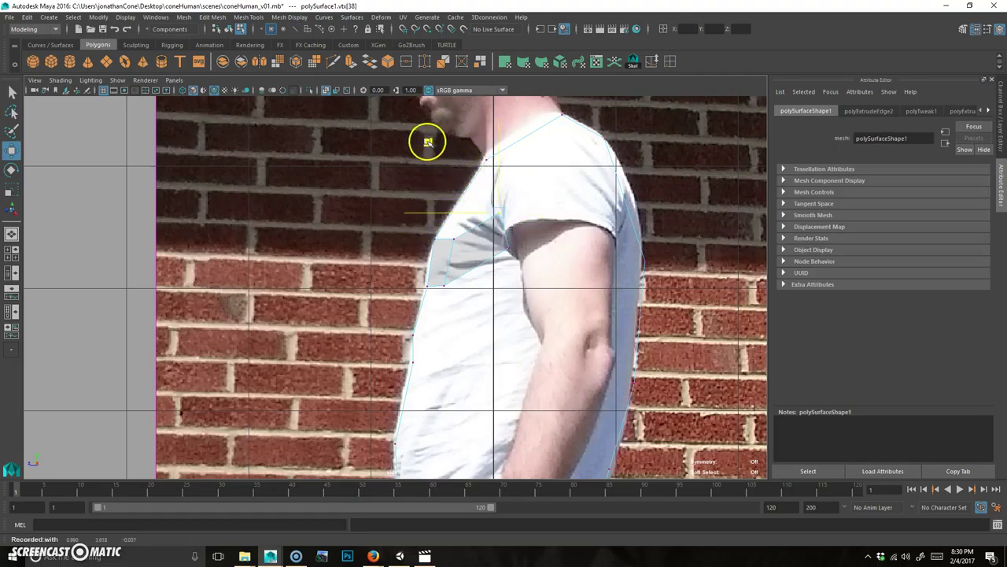
left_click(508, 247)
left_click_drag(439, 176, 504, 221)
left_click_drag(424, 140, 432, 144)
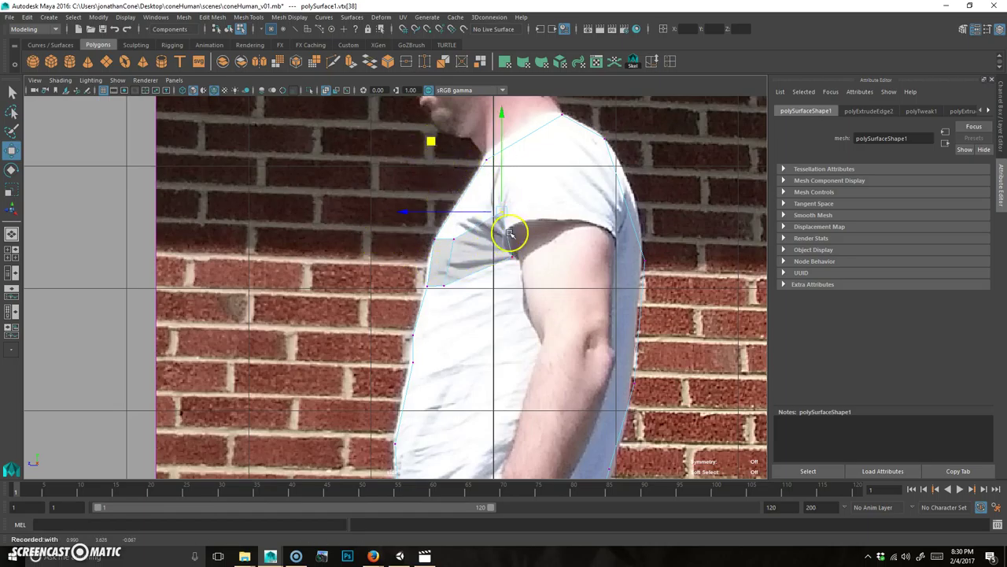
left_click(508, 262)
left_click_drag(448, 205, 425, 132)
left_click(501, 211)
left_click_drag(495, 266, 535, 215)
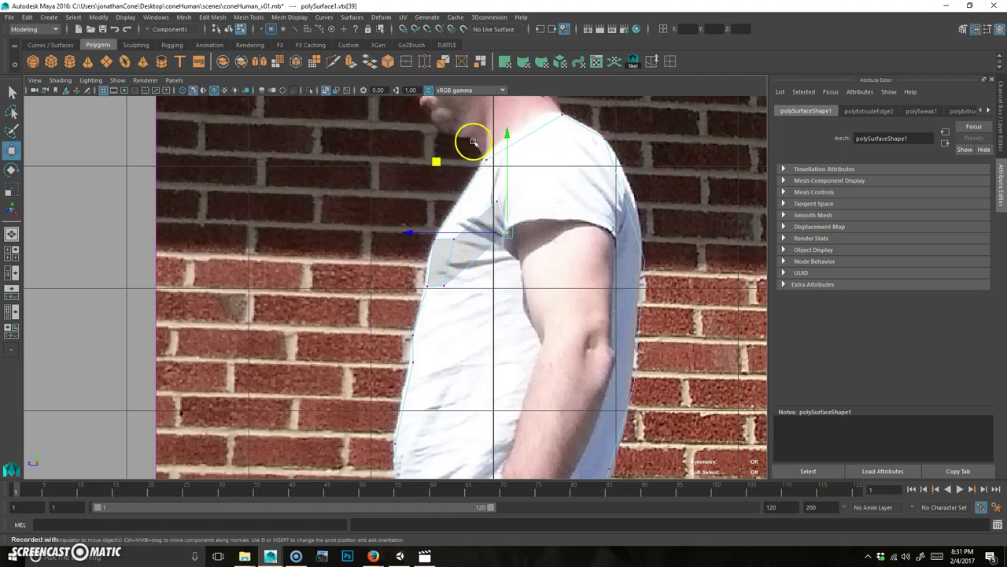
left_click_drag(436, 162, 438, 159)
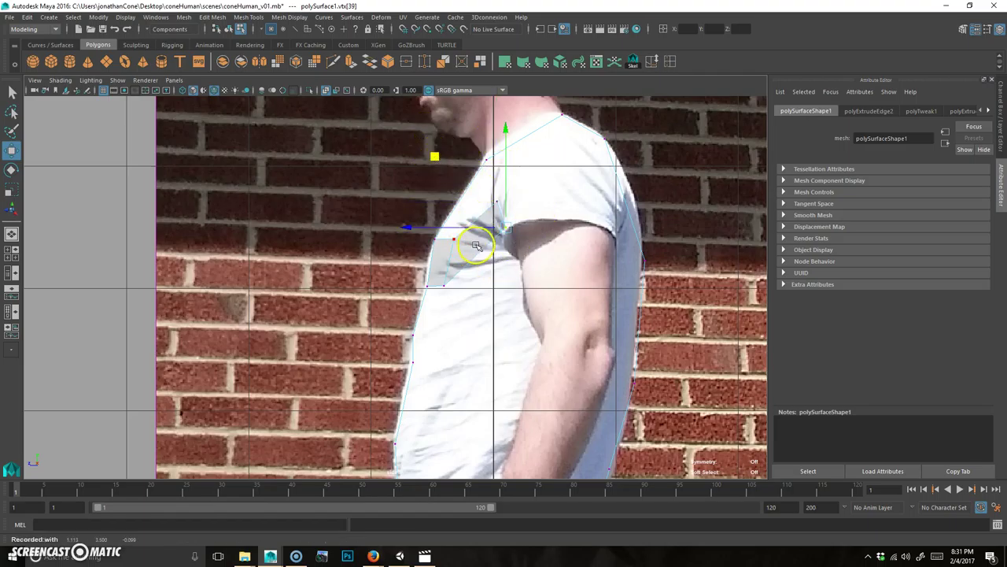
- In the front view, adjust the same two outer chest vertices so the face's end follows the crease between chest and sleeve
left_click_drag(522, 243, 483, 229, "alt")
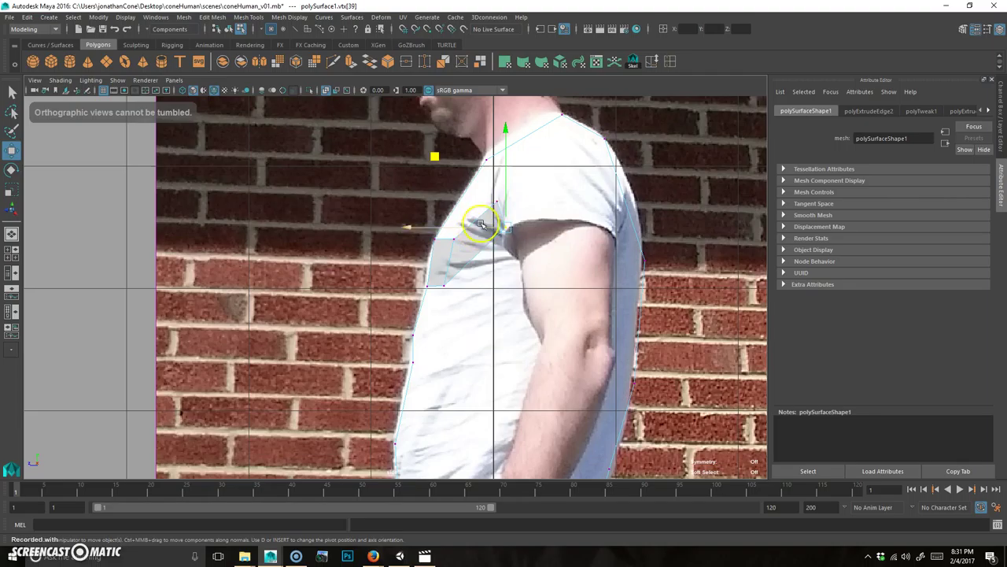
key("space")
key("space")
left_click_drag(603, 247, 565, 245, "alt")
key("space")
key("space")
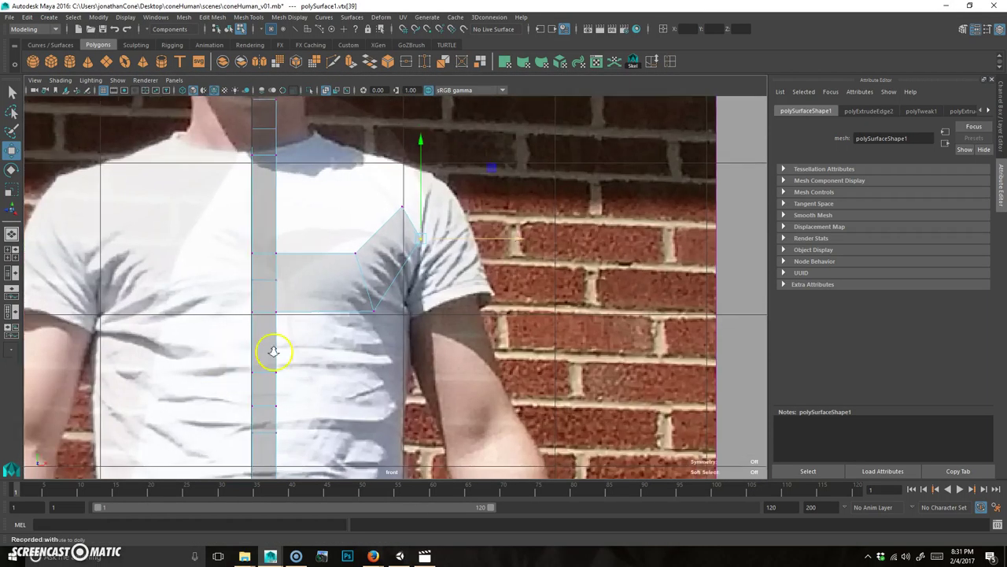
left_click(424, 189)
middle_click_drag(470, 138, 477, 146)
left_click_drag(402, 269, 464, 208)
left_click_drag(486, 157, 490, 182)
left_click(424, 246)
key("Left")
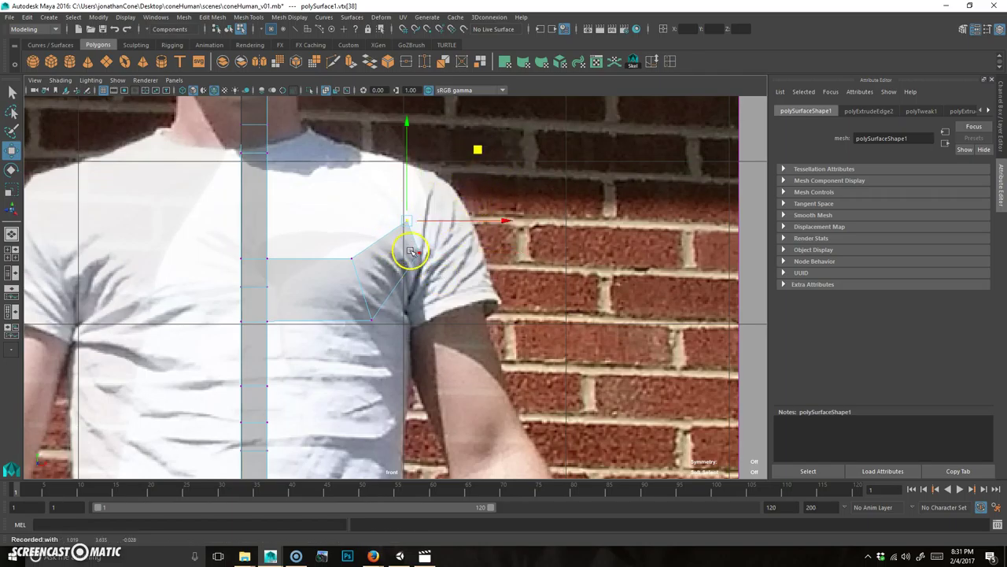
- Extrude the outer edge of the second chest face and move it up and outward toward the top of the shoulder
right_click_drag(407, 261, 425, 210)
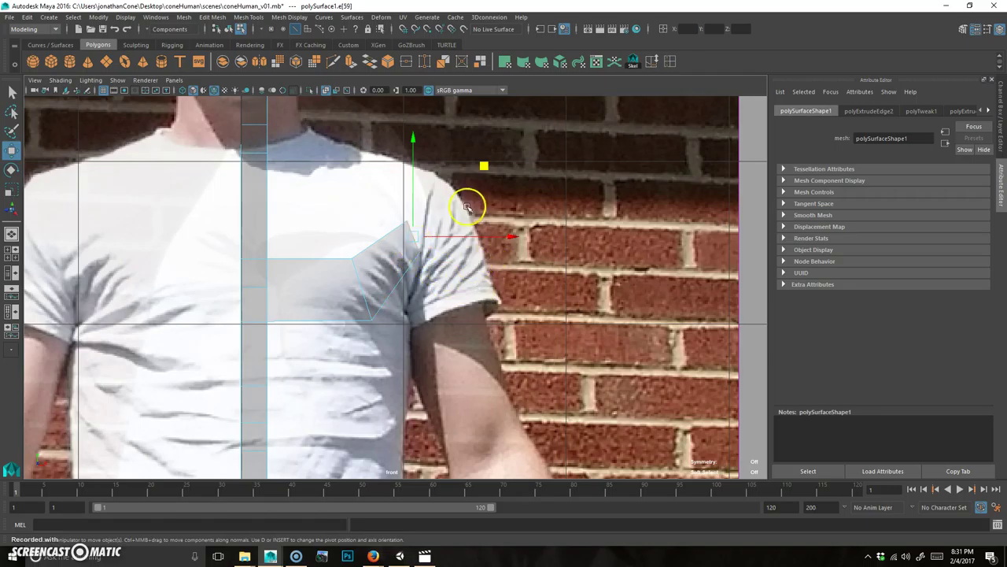
key("ctrl+e")
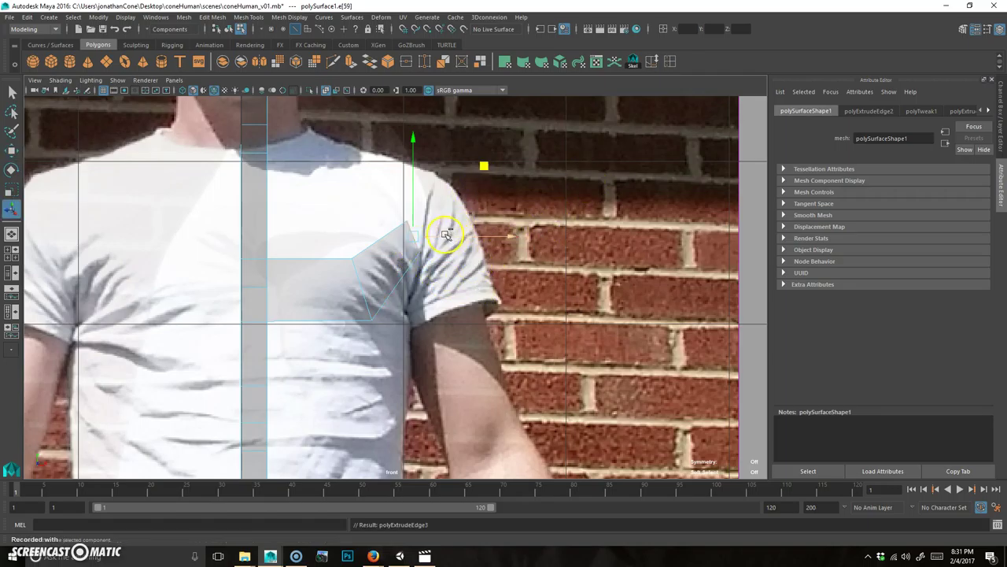
key("w")
left_click_drag(487, 162, 512, 118)
- In the front view, position the new edge's two vertices individually along the shoulder outline of the shirt
right_click_drag(442, 202, 375, 184)
left_click(445, 208)
left_click_drag(519, 135, 522, 137)
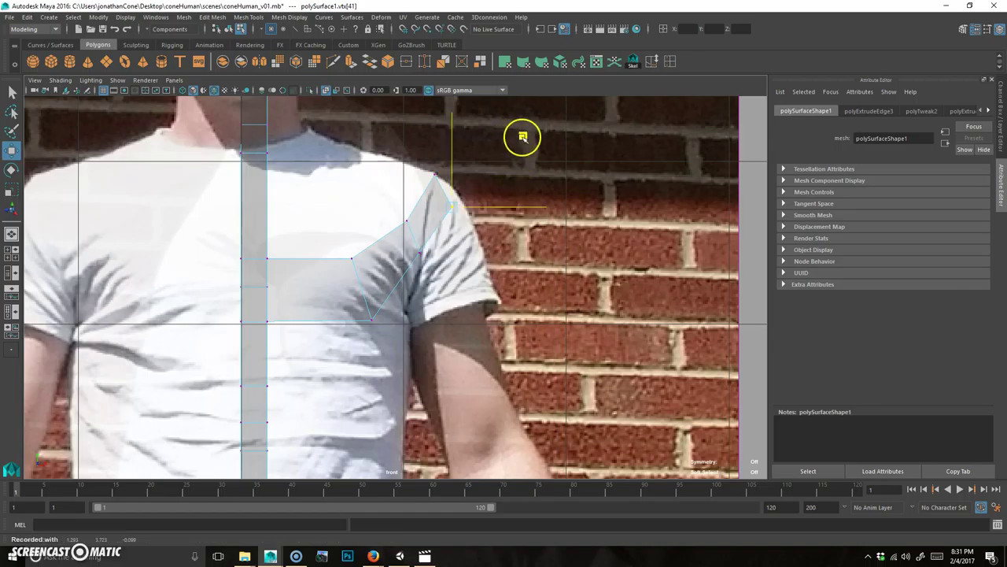
left_click(435, 174)
mouse_move(502, 105)
middle_mouse_down()
mouse_move(521, 112)
mouse_move(506, 101)
middle_mouse_up()
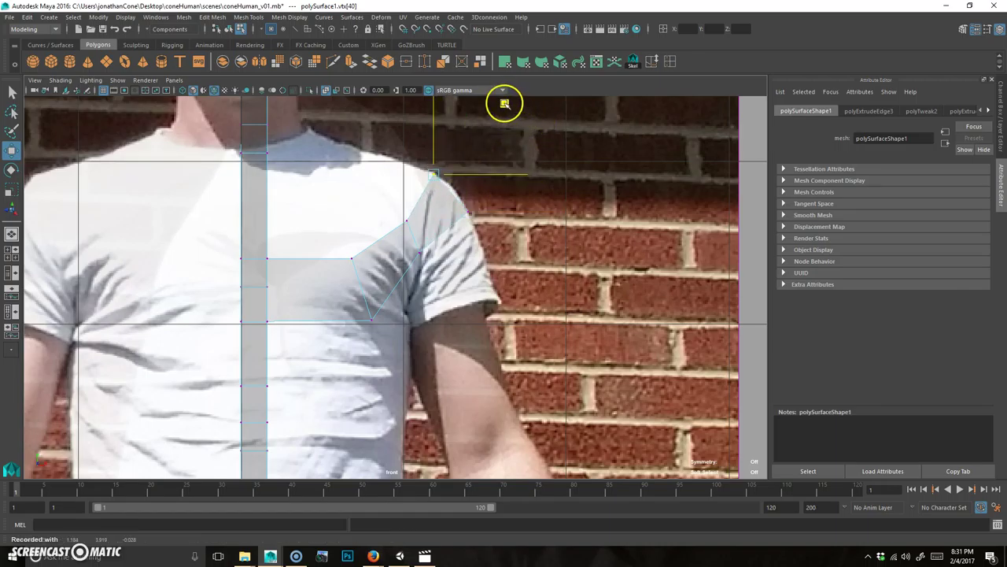
middle_click_drag(542, 132, 533, 135)
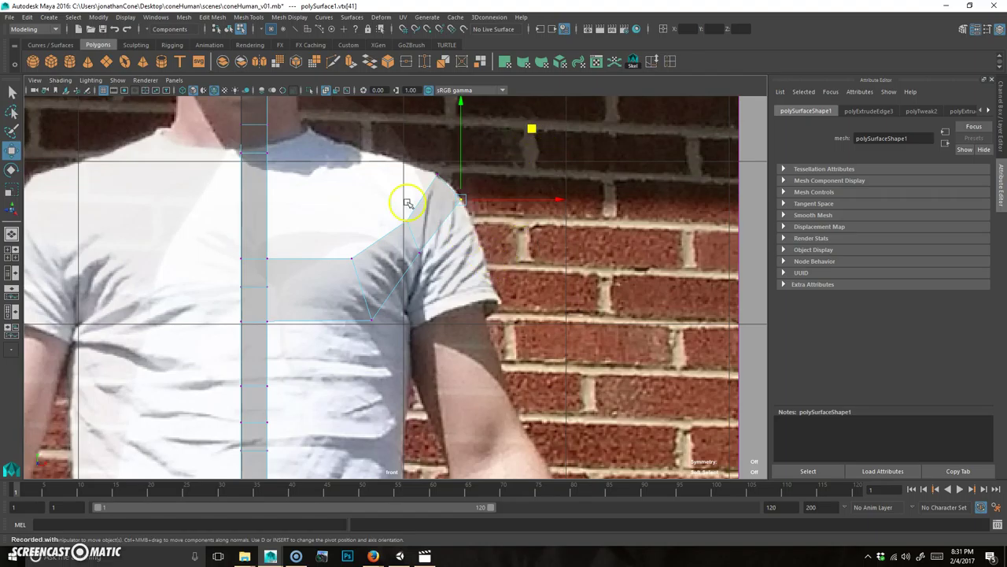
- Select both new shoulder vertices and move them backward in the side view to about Z -0.53
left_click(437, 173)
left_click(462, 200, "shift")
key("space")
key("space")
key("space")
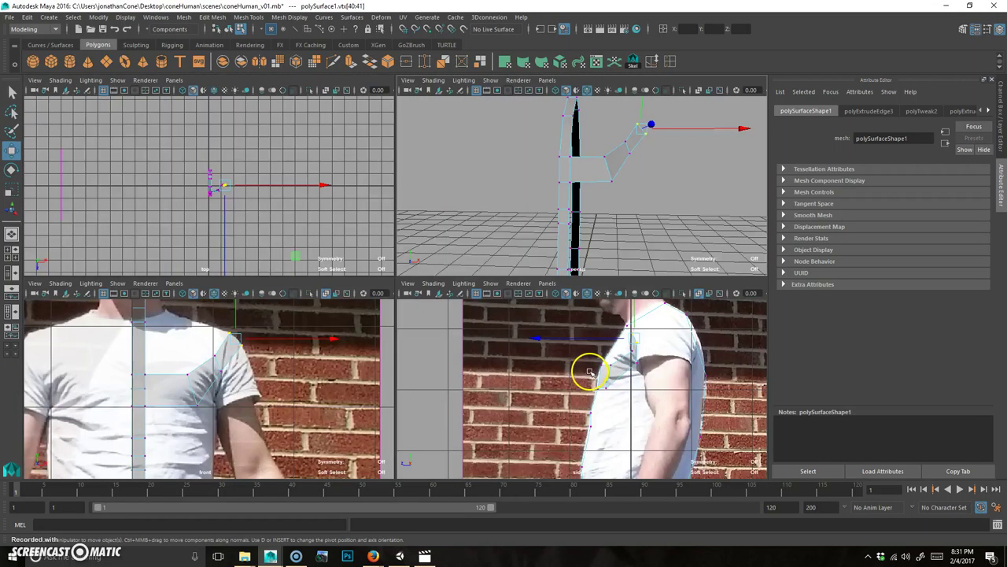
key("space")
left_click_drag(331, 214, 387, 213)
left_click(536, 170, "shift")
key("e")
key("r")
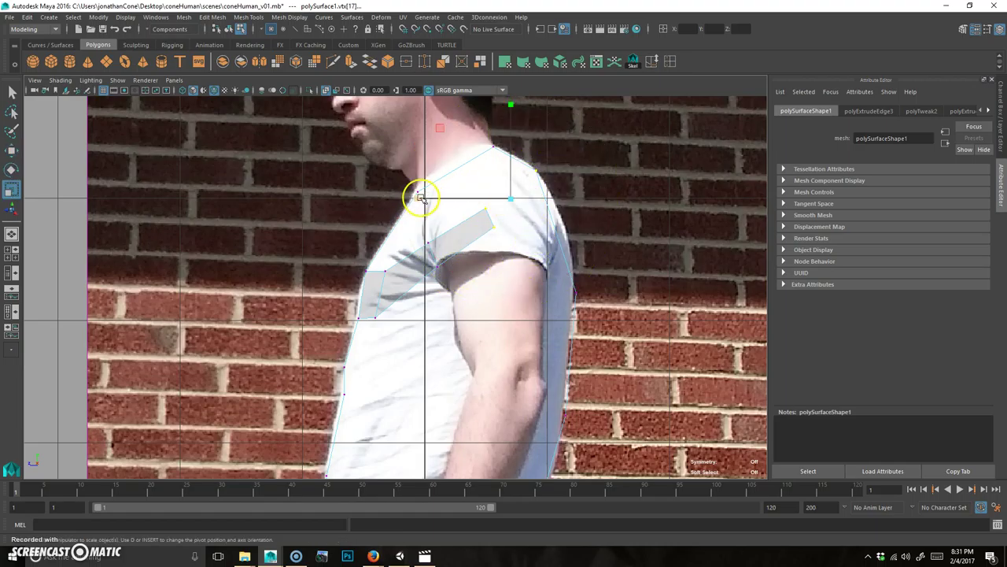
left_click_drag(421, 197, 613, 173)
key("z")
key("z")
- In the side view, scale the two shoulder vertices to the same depth and raise each one toward the shoulder top
left_click_drag(489, 124, 493, 105)
key("w")
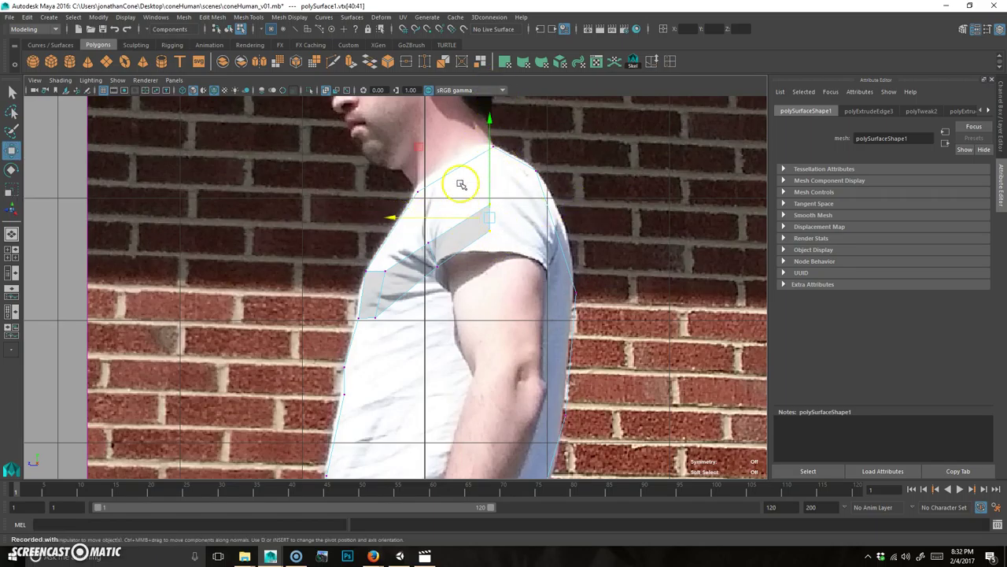
mouse_move(486, 87)
left_mouse_down()
mouse_move(490, 107)
mouse_move(490, 97)
left_mouse_up()
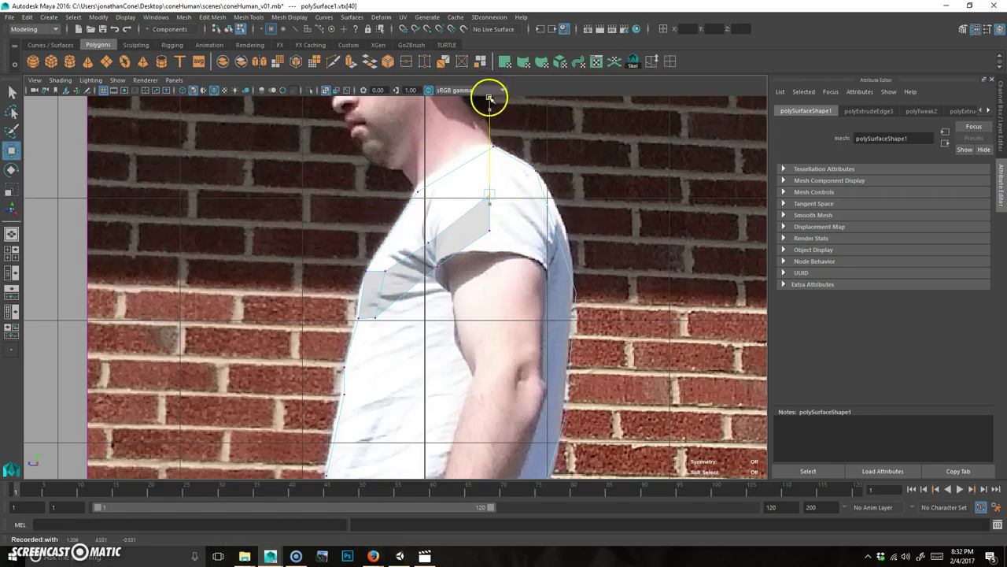
left_click(487, 231, "shift")
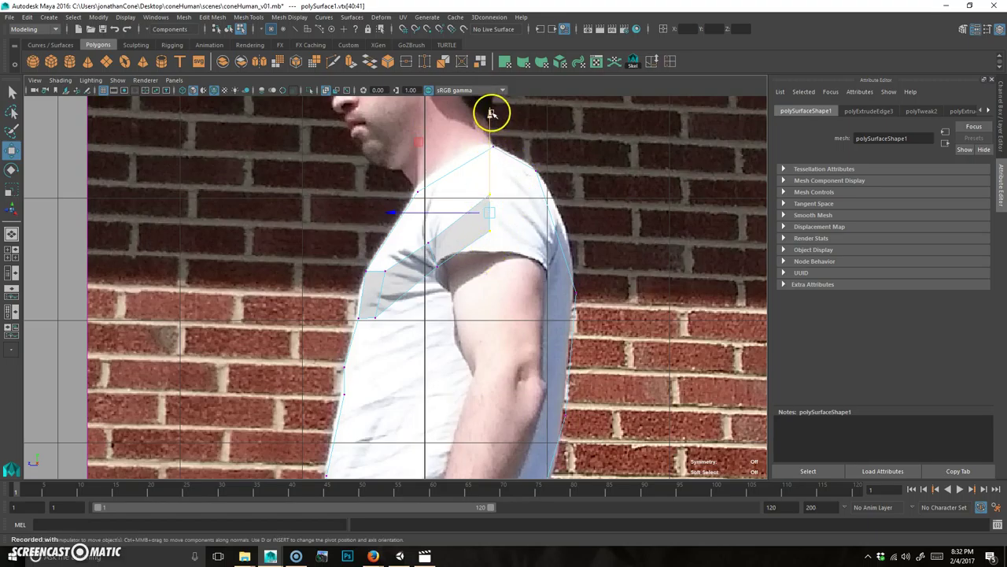
left_click(492, 221)
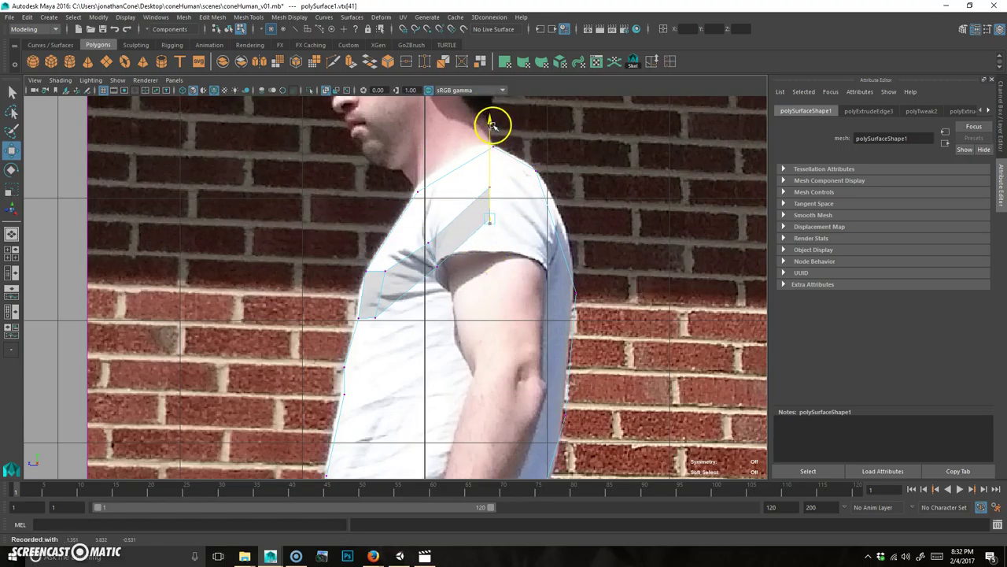
- Extrude the shoulder strip's outer edge and move it back and down in the side view to about Z -1.09
key("space")
key("space")
left_click_drag(542, 250, 496, 270, "alt")
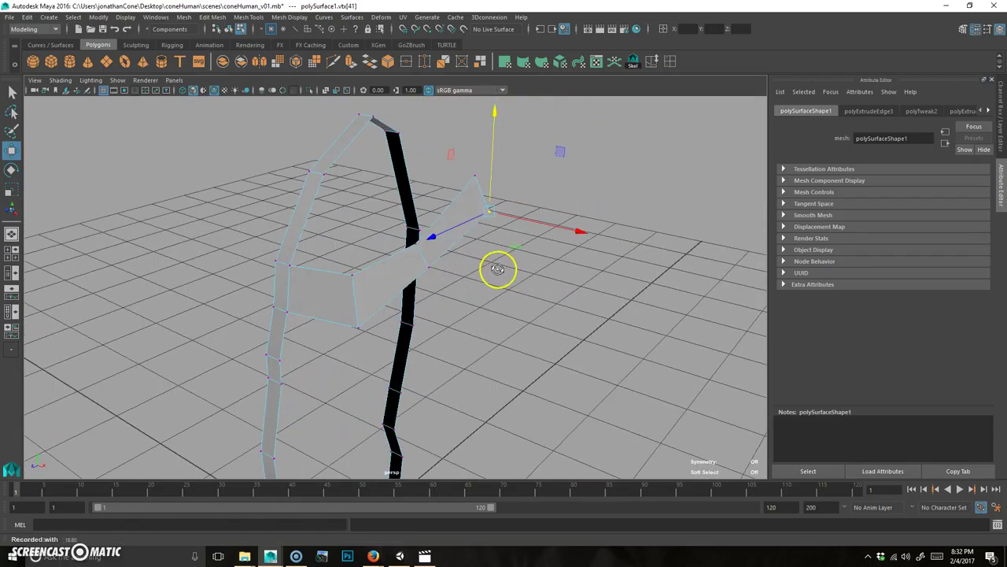
left_click(499, 184)
left_click_drag(499, 184, 549, 233, "alt")
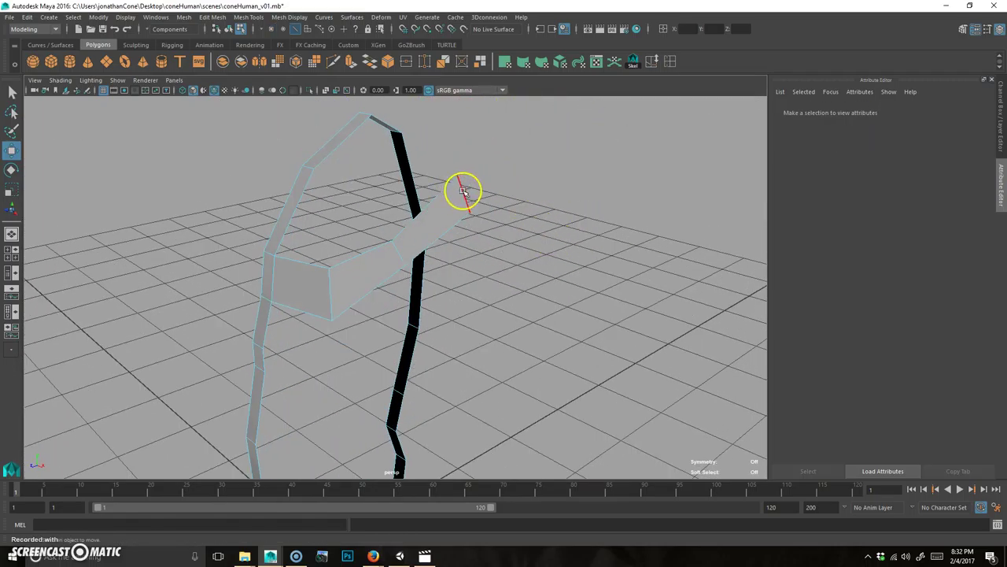
left_click(463, 191)
left_click_drag(463, 192, 468, 247, "alt")
key("space")
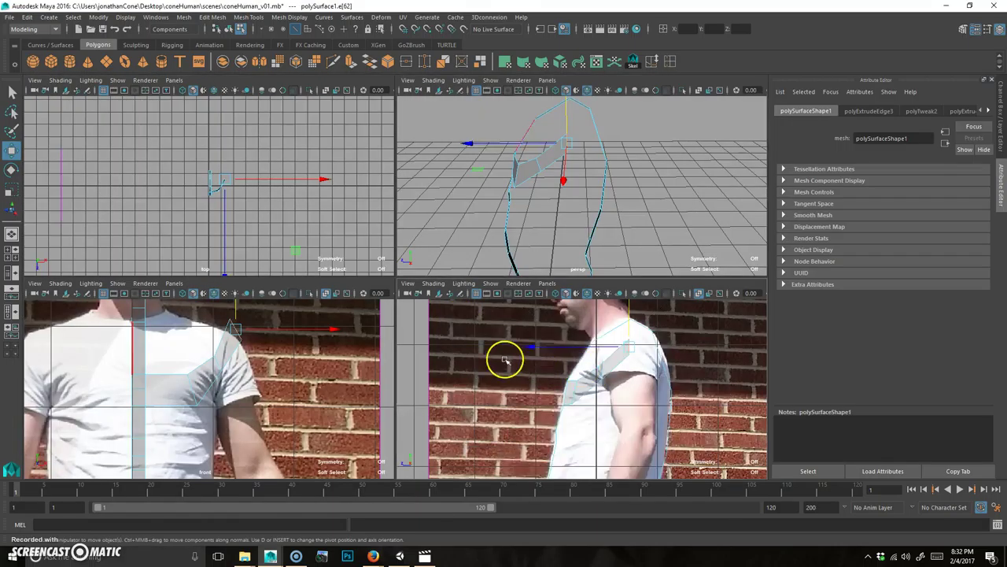
key("space")
scroll(535, 286, "up", 1)
middle_click_drag(535, 286, 488, 308, "alt")
key("ctrl+e")
key("w")
middle_click_drag(387, 139, 458, 186)
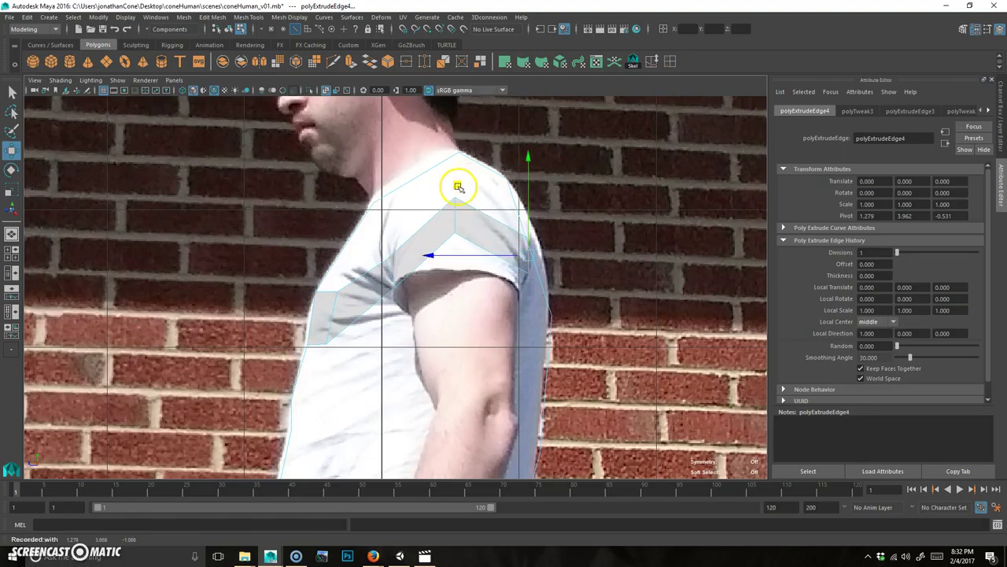
- In the front view, adjust the shoulder-top vertices, lowering the upper one to match the shirt's shoulder outline
left_click_drag(534, 292, 572, 232, "alt")
key("space")
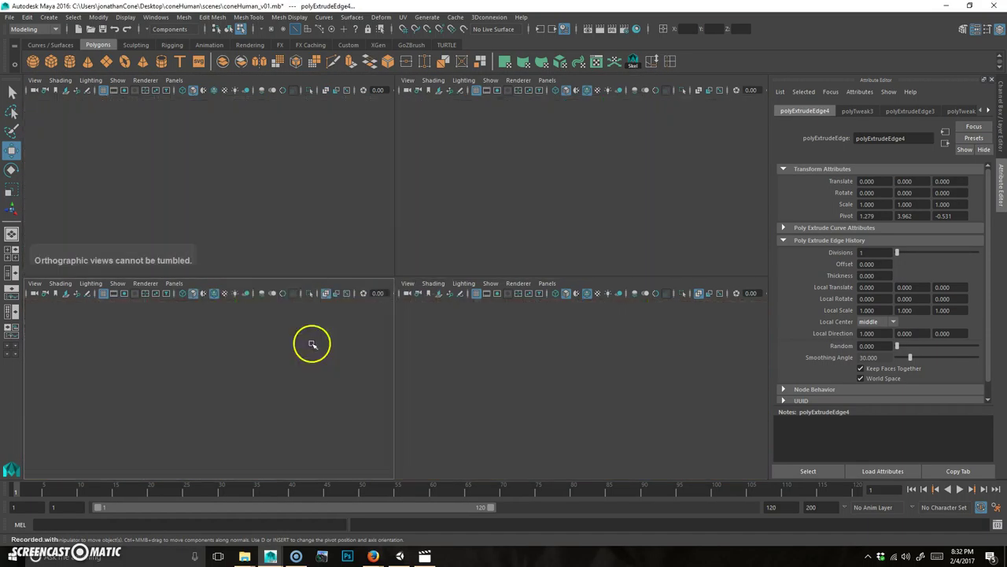
key("space")
middle_click_drag(420, 296, 409, 323, "alt")
key("F9")
left_click(432, 155)
right_click_drag(508, 159, 465, 165, "alt")
left_click_drag(490, 153, 488, 153)
left_click(406, 234)
scroll(444, 238, "up", 2)
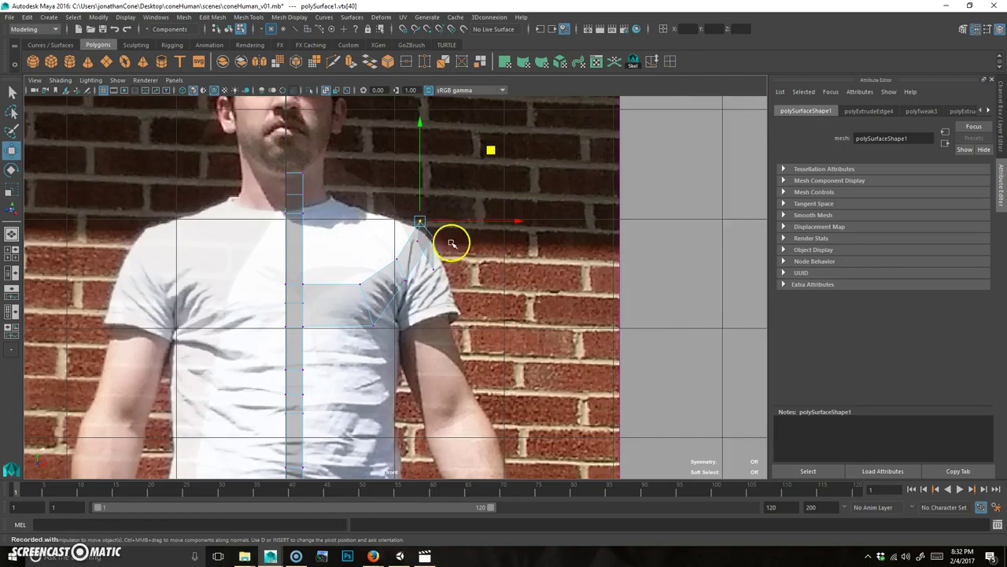
left_click(421, 222)
left_click_drag(489, 150, 492, 158)
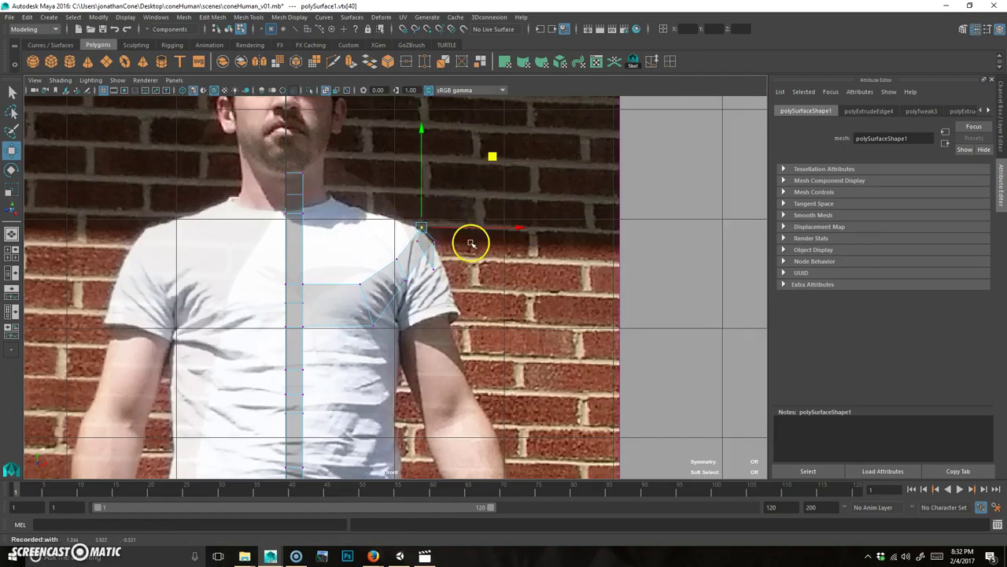
- In the side view, reposition the two vertices of the rear shoulder edge lower along the back of the sleeve
left_click_drag(422, 281, 458, 253)
key("space")
key("space")
left_click_drag(524, 246, 549, 227)
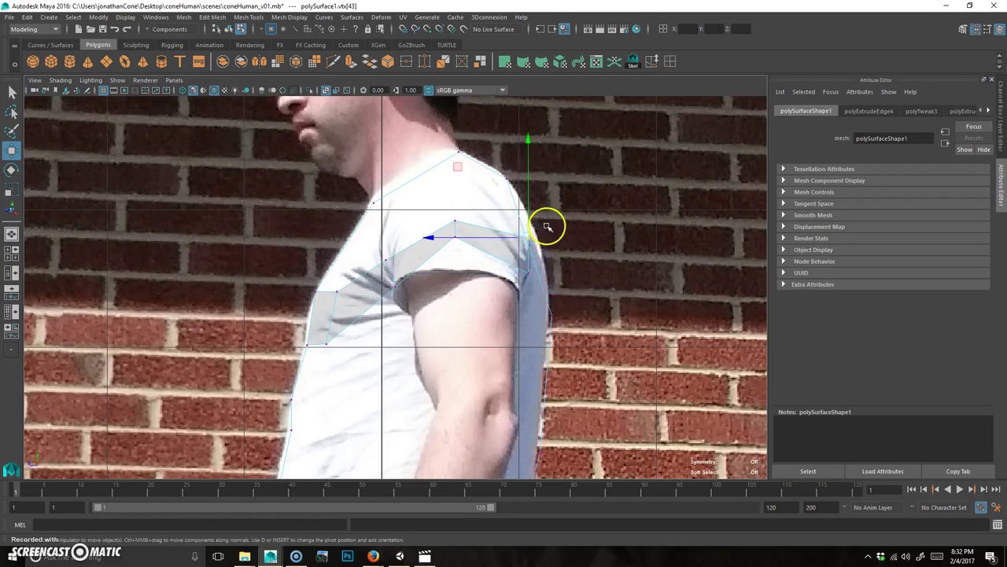
left_click_drag(464, 164, 457, 202)
left_click(531, 272)
middle_click_drag(457, 203, 449, 200)
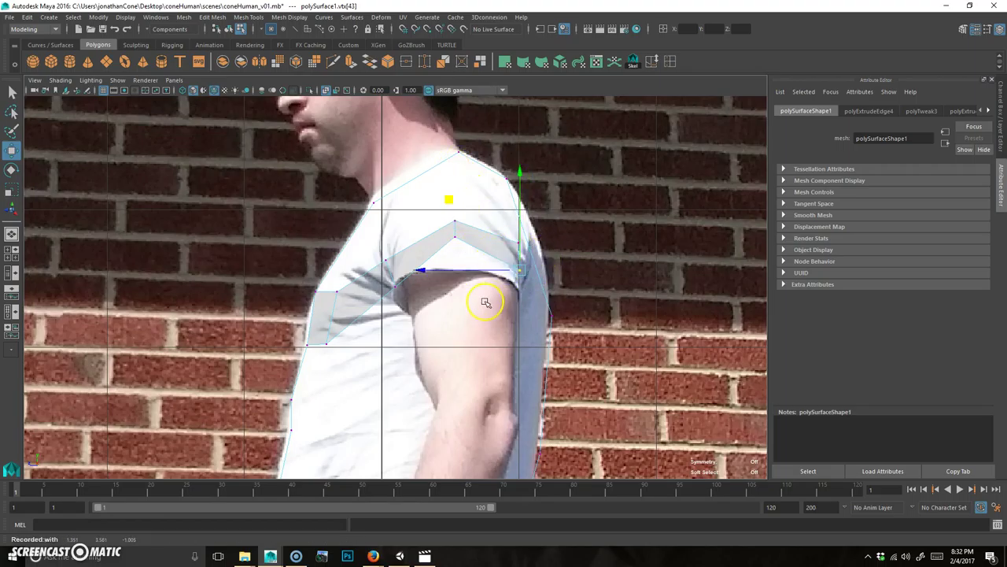
left_click(511, 241)
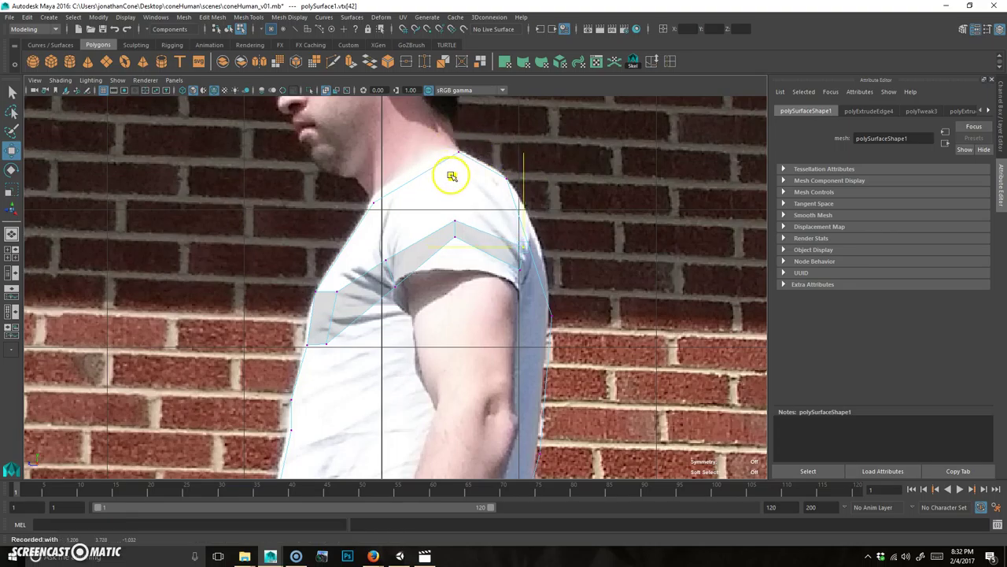
- In the perspective view, extrude the rear end edge of the shoulder strip
key("space")
key("space")
left_click_drag(533, 253, 396, 235, "alt")
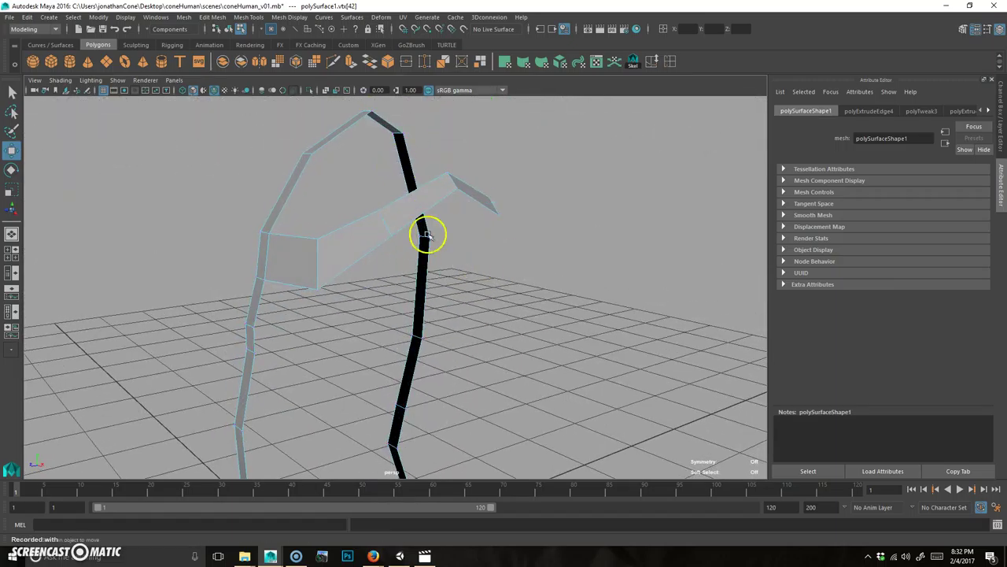
right_click_drag(425, 234, 428, 193)
left_click_drag(445, 206, 411, 292, "alt")
left_click(359, 293)
left_click_drag(444, 329, 423, 317, "alt")
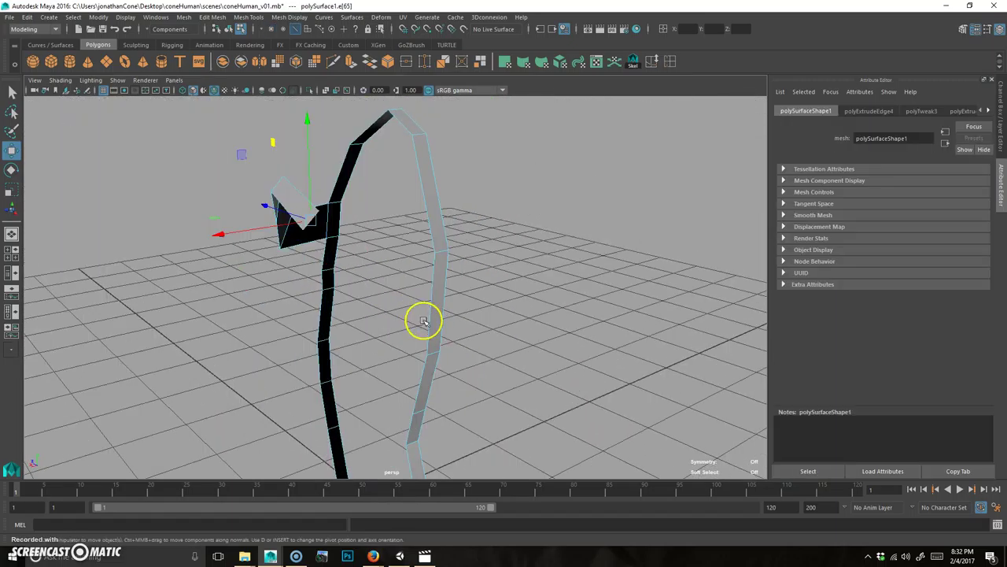
key("ctrl+e")
- In the front view, move the newly extruded rear edge down and inward toward the torso's center strip
left_click_drag(449, 365, 331, 291, "alt")
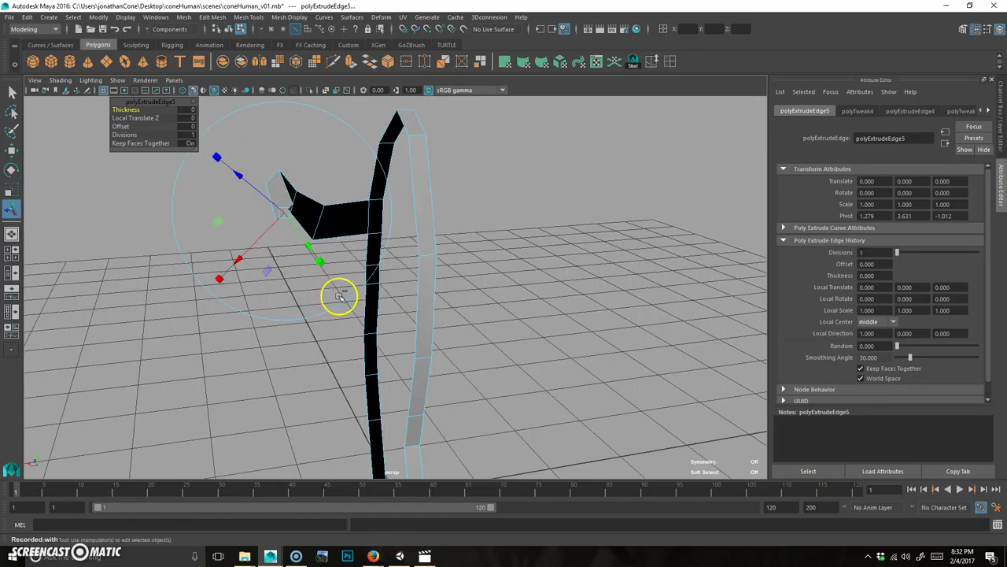
key("w")
key("space")
key("space")
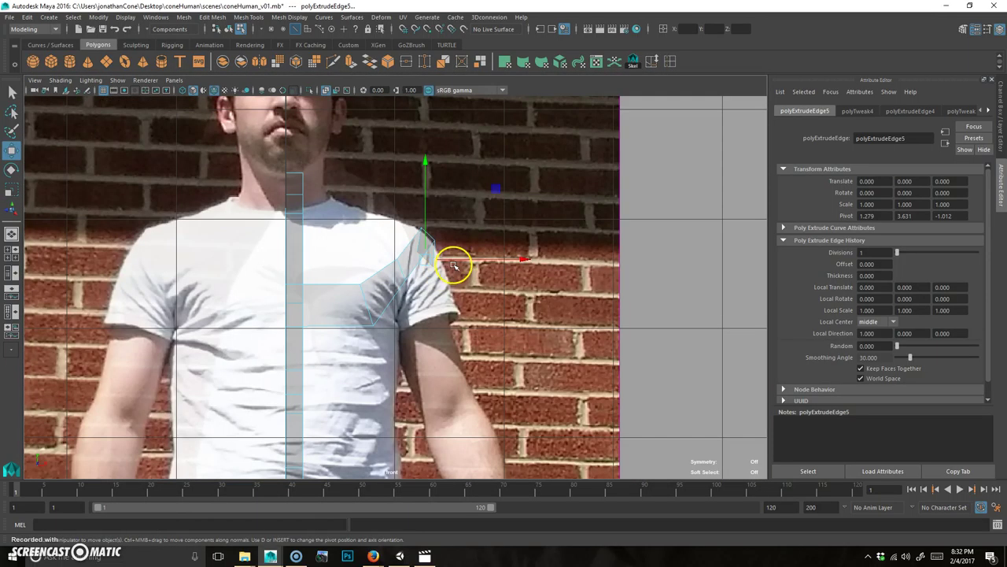
middle_click_drag(491, 201, 472, 217)
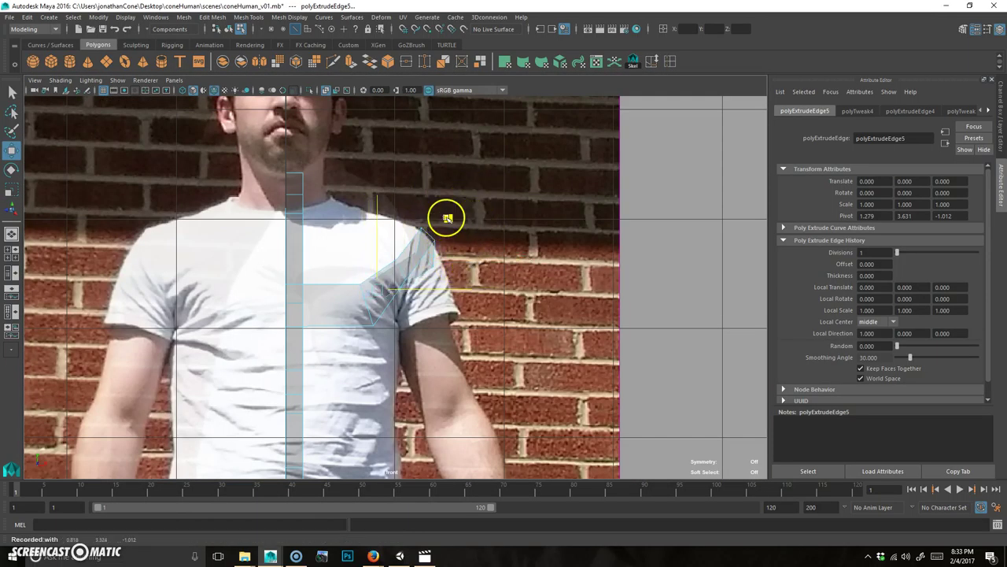
middle_click_drag(475, 175, 446, 179)
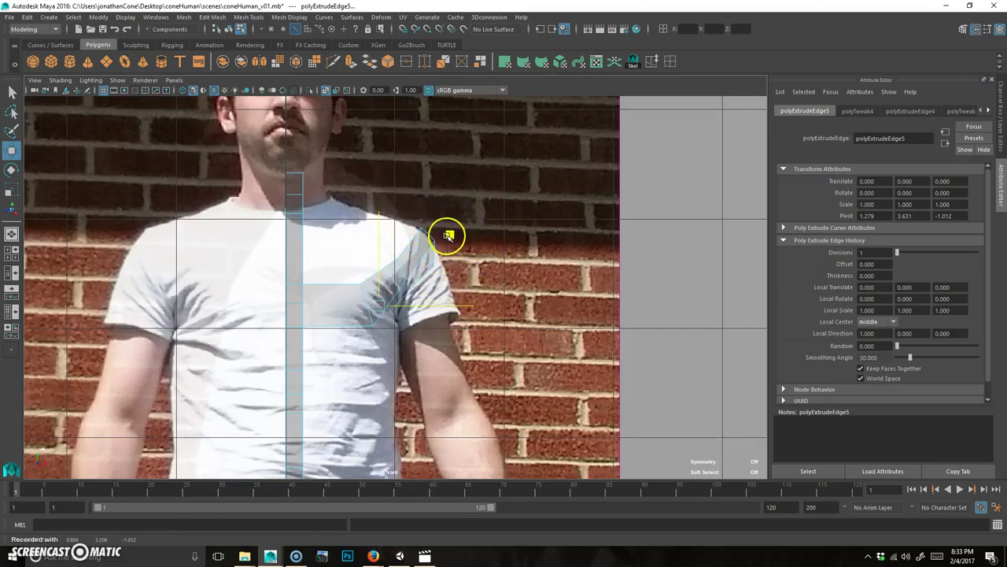
- Select the two vertices of the newly extruded rear edge and move them backward to the shirt's back outline in the side view
key("space")
key("space")
left_click_drag(564, 296, 311, 256, "alt")
right_click_drag(312, 256, 262, 217)
left_click(352, 251)
left_click_drag(303, 311, 369, 246)
left_click_drag(360, 288, 327, 312, "alt")
left_click_drag(238, 338, 317, 263, "ctrl")
key("space")
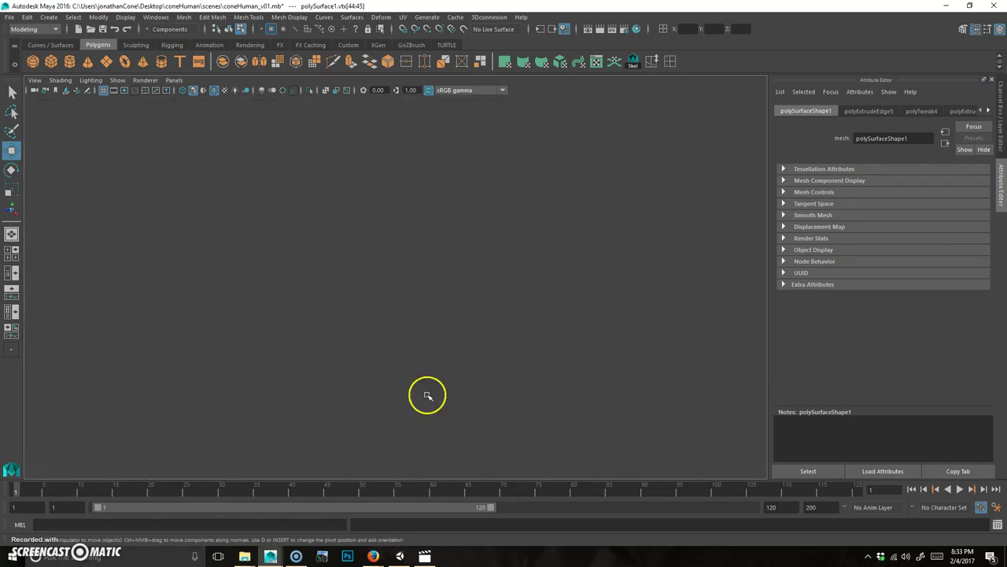
key("space")
scroll(490, 355, "up", 4)
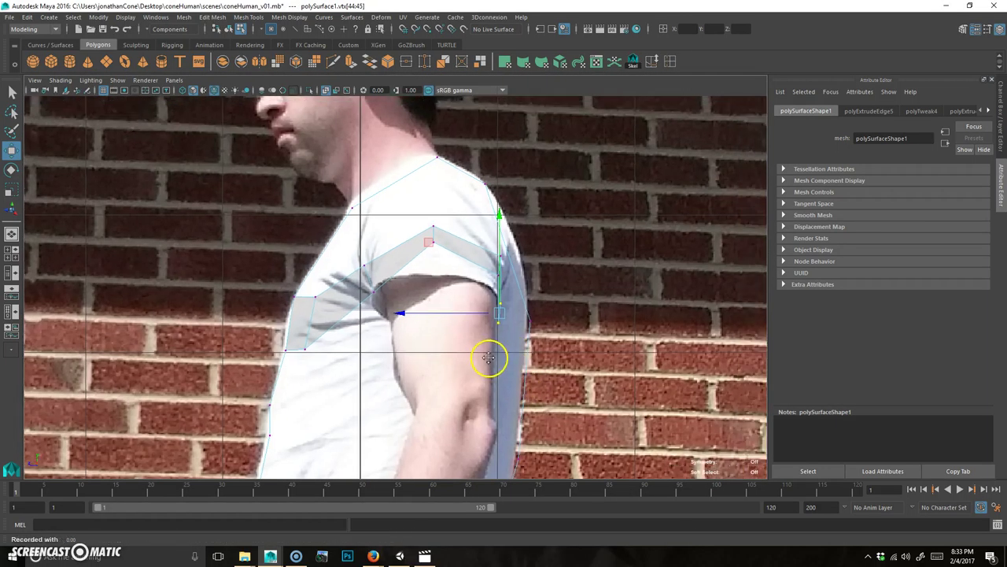
left_click_drag(381, 317, 401, 316)
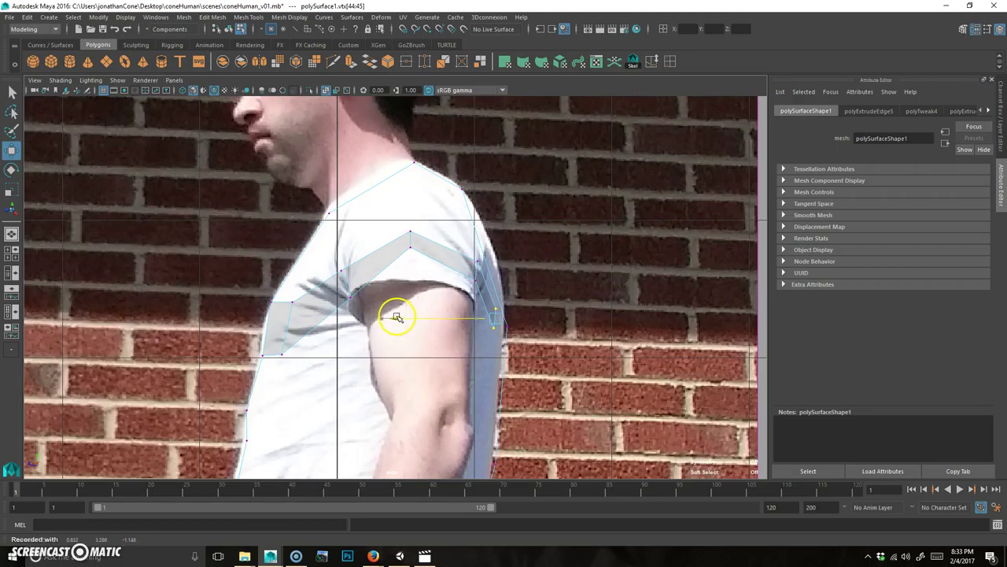
- In the side view, raise the rear edge's upper vertex and nudge its lower vertex slightly up to follow the shirt's back
left_click(494, 304)
left_click_drag(496, 206, 497, 205)
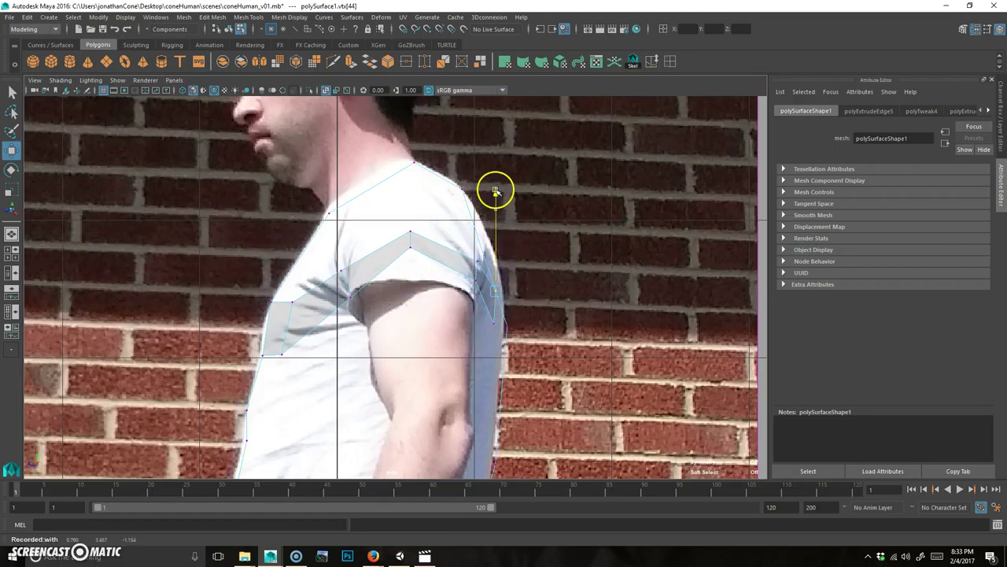
left_click(493, 321)
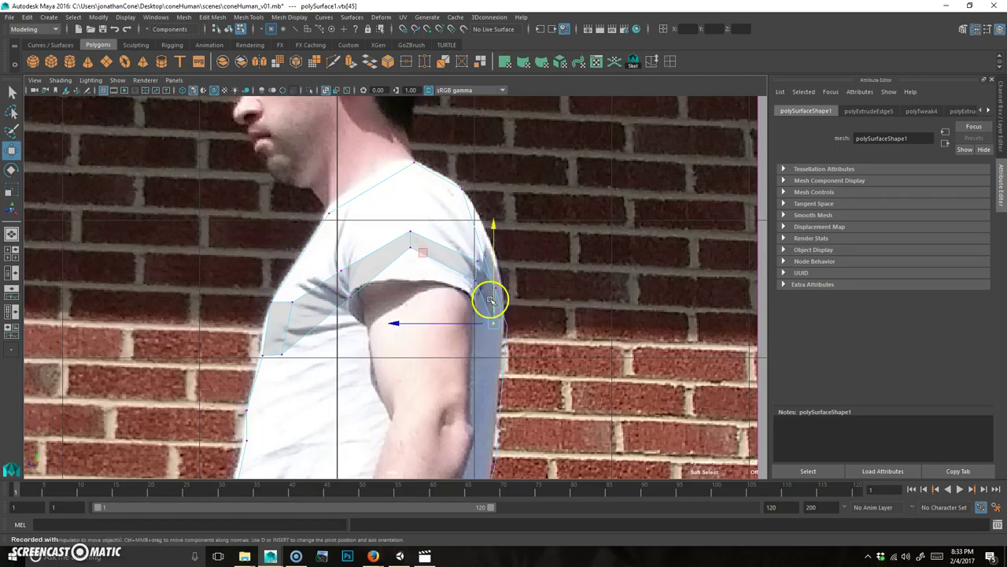
middle_click_drag(422, 249, 424, 247)
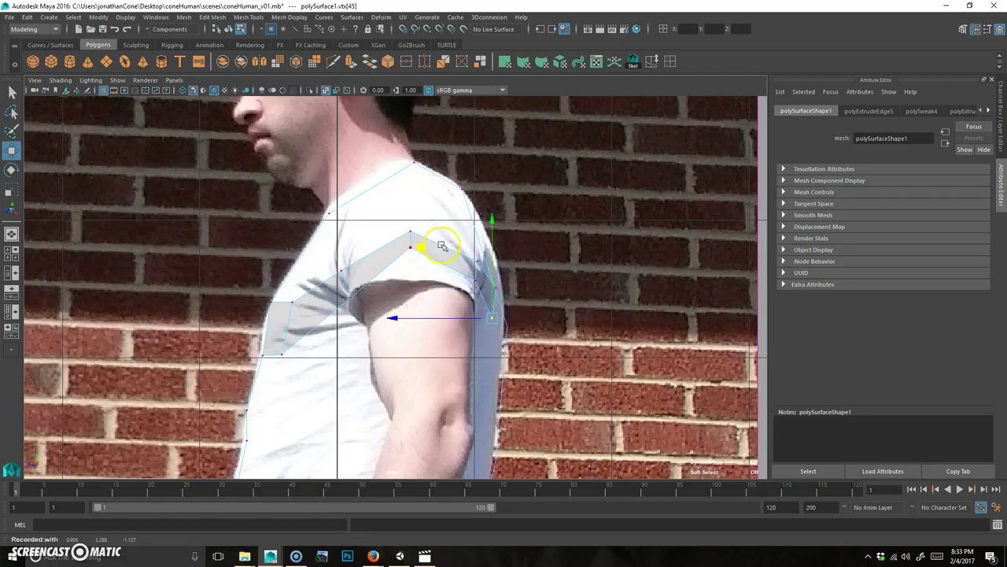
left_click(496, 288)
middle_click_drag(433, 214, 426, 211)
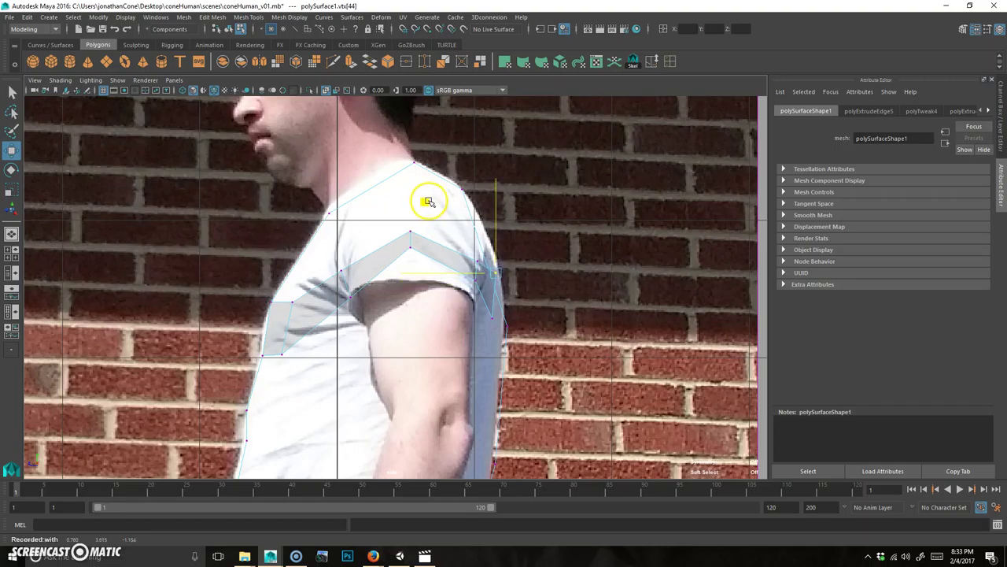
- In the perspective view, cut a crosswise edge through the back of the center strip at shoulder-blade height with the Multi-Cut tool
key("space")
key("space")
left_click_drag(551, 310, 623, 311, "alt")
left_click_drag(458, 281, 380, 313, "alt")
left_click_drag(432, 211, 445, 253, "alt")
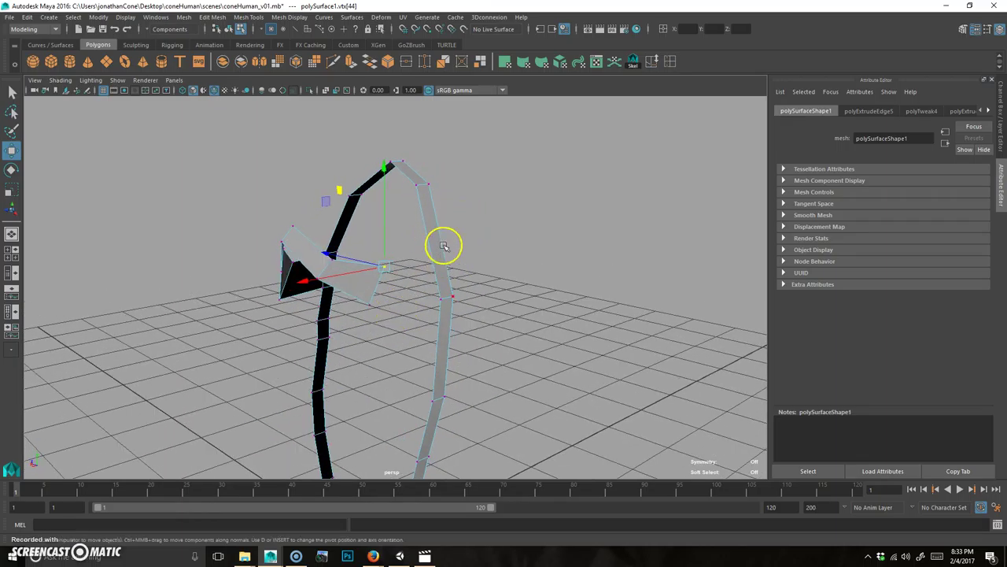
left_click(333, 60)
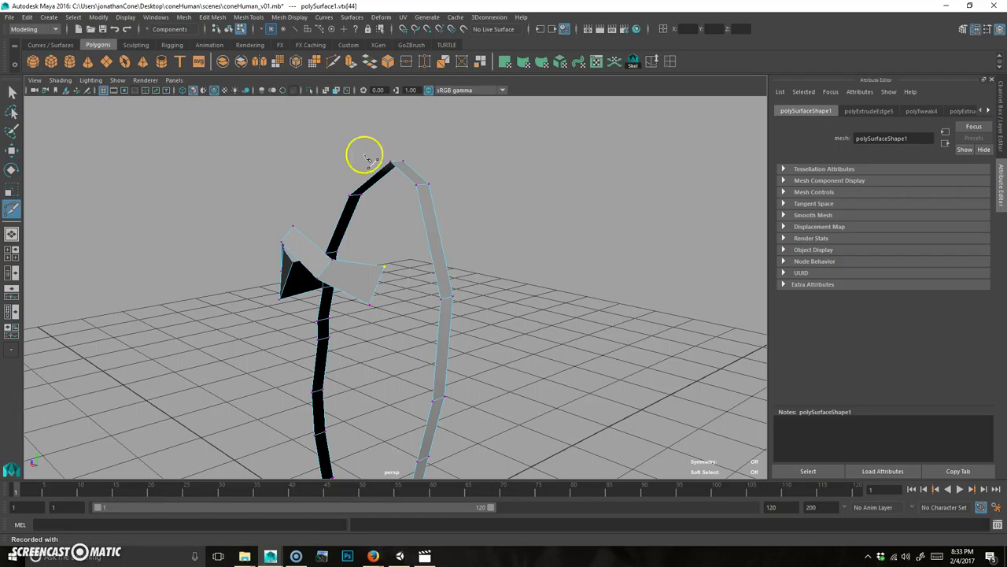
left_click(442, 240)
right_click(489, 373)
- Bridge the rear end edge of the shoulder strip to the adjacent side edge of the center strip's back
left_click_drag(460, 343, 468, 343, "alt")
key("q")
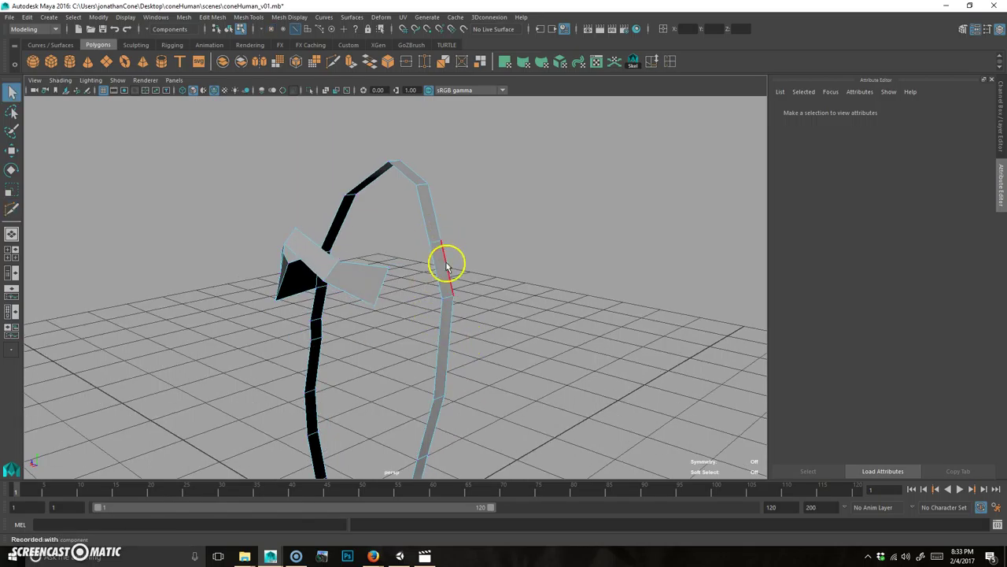
left_click(436, 276)
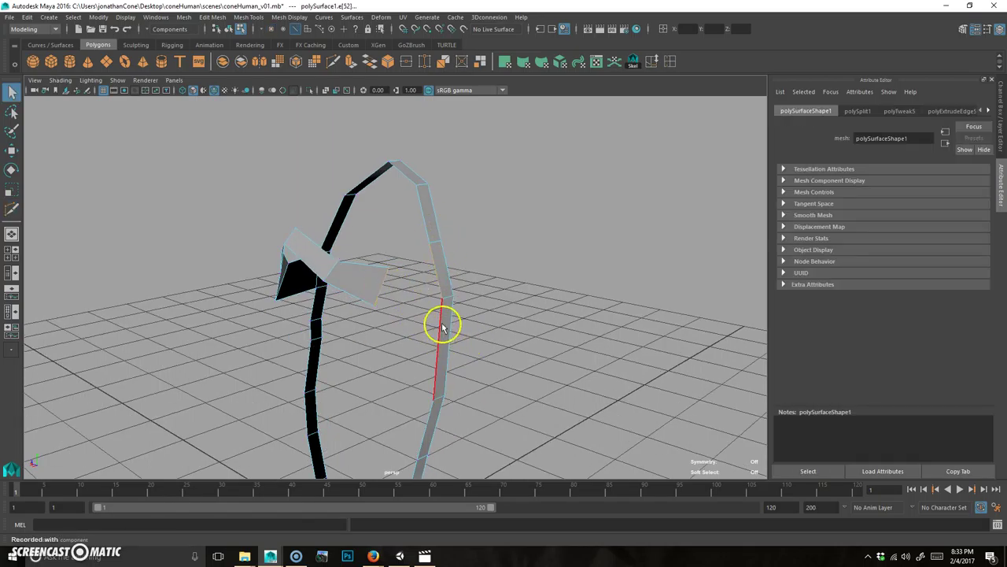
left_click_drag(443, 328, 427, 308, "alt")
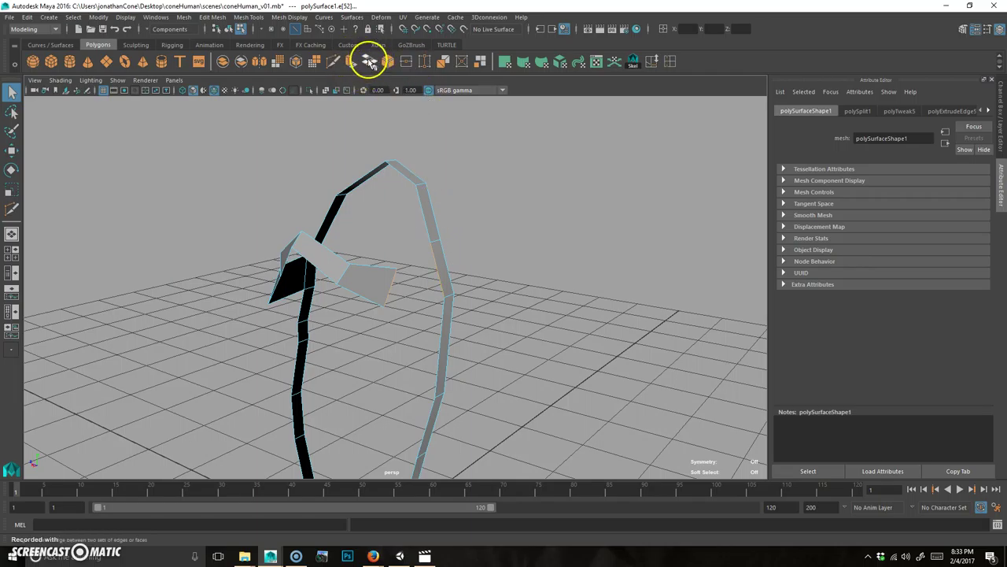
left_click(368, 63)
left_click_drag(400, 342, 387, 315, "alt")
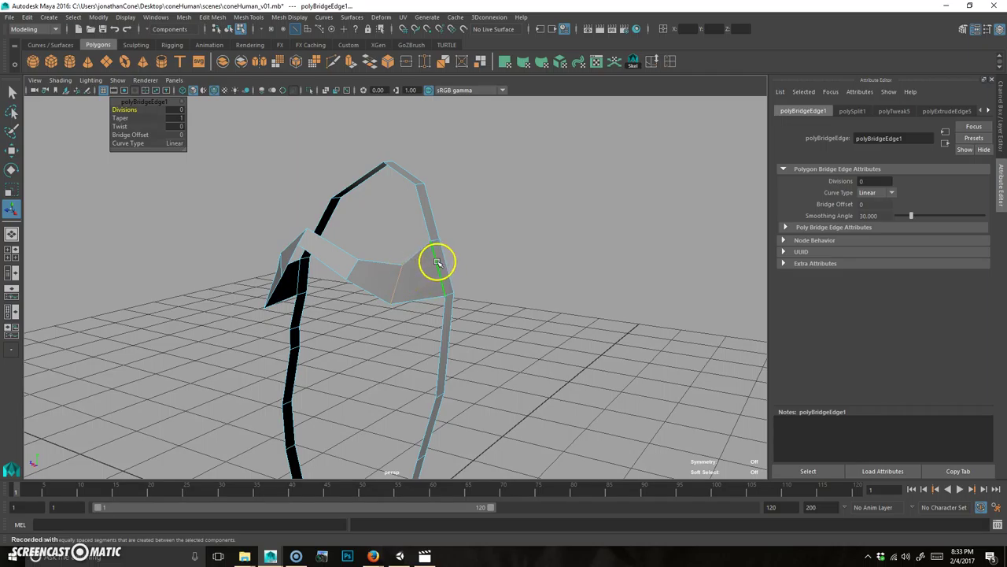
- Extrude the short side edge on the front of the center strip below the chest band
left_click_drag(449, 256, 401, 315, "alt")
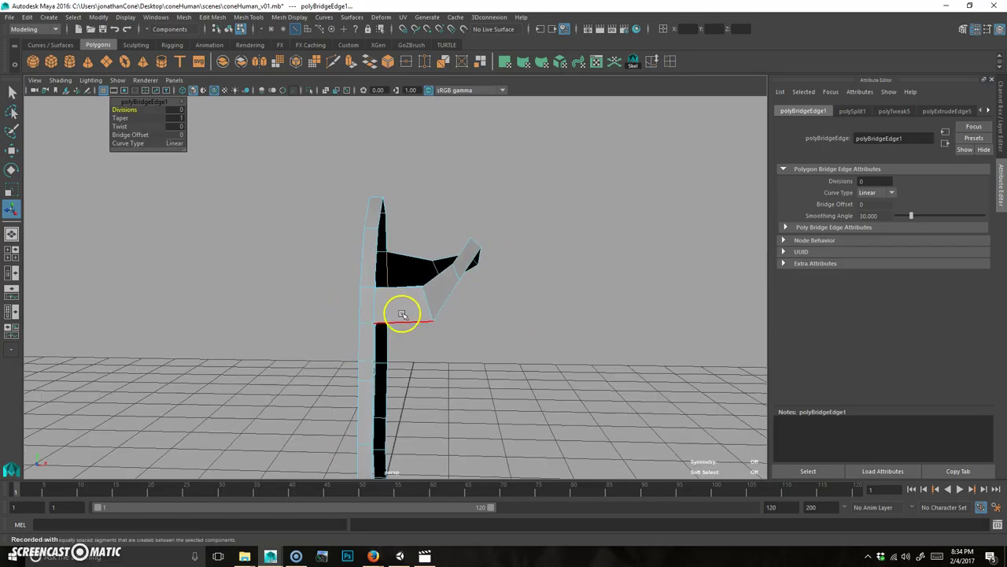
left_click_drag(519, 266, 315, 292, "alt")
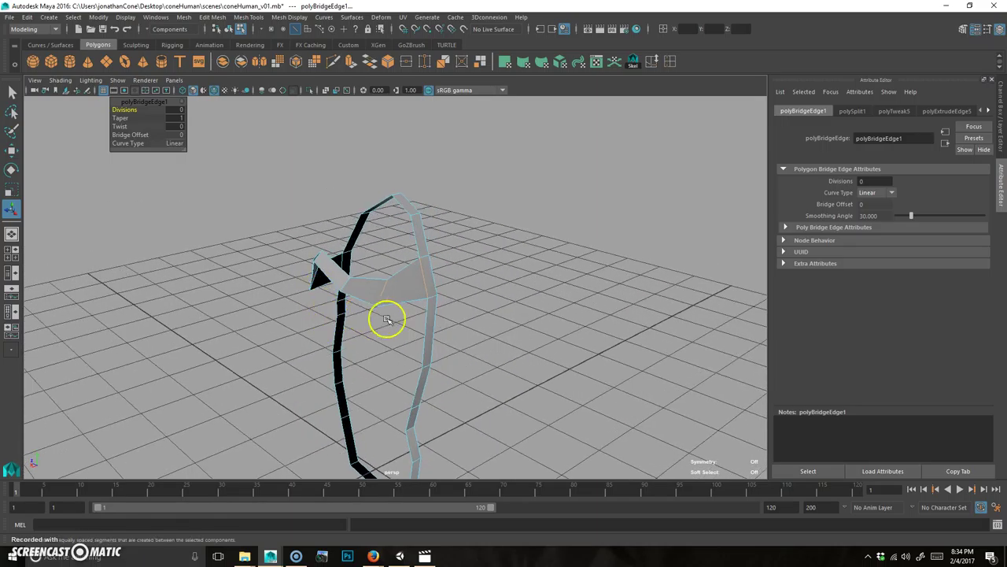
left_click_drag(451, 272, 378, 351, "alt")
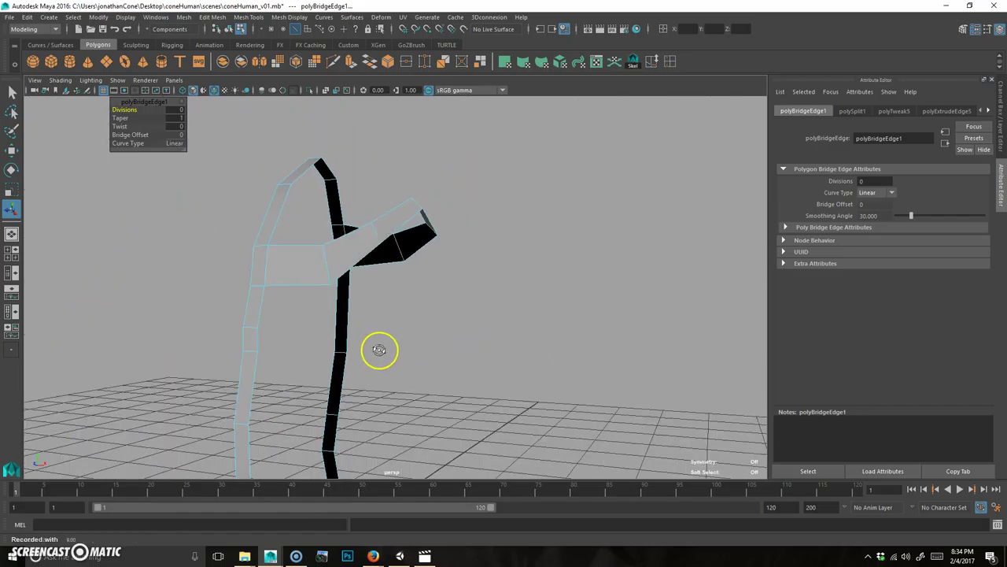
left_click(254, 336)
left_click_drag(326, 378, 268, 306, "alt")
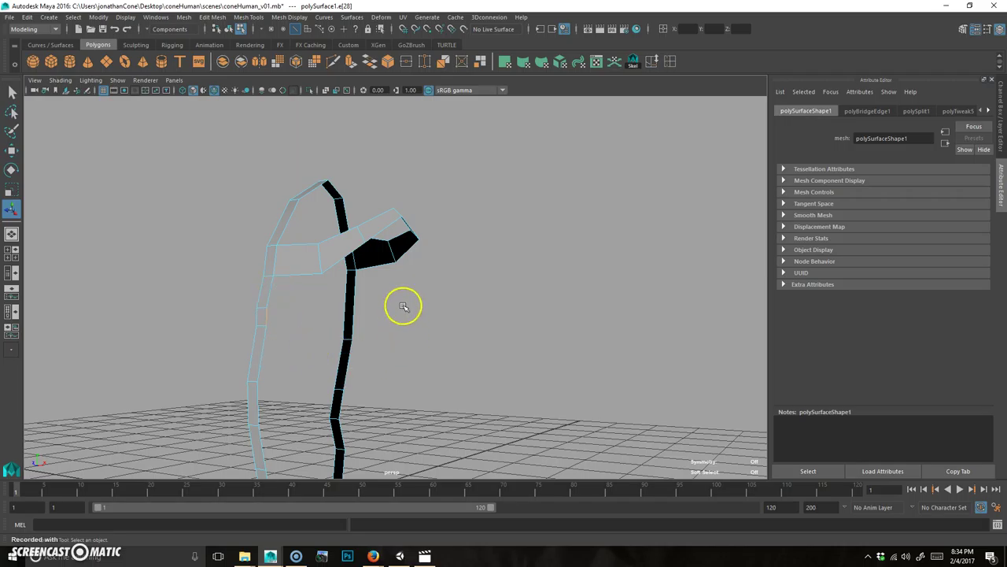
left_click_drag(403, 307, 346, 397, "alt")
left_click_drag(291, 377, 353, 326, "alt")
key("ctrl+e")
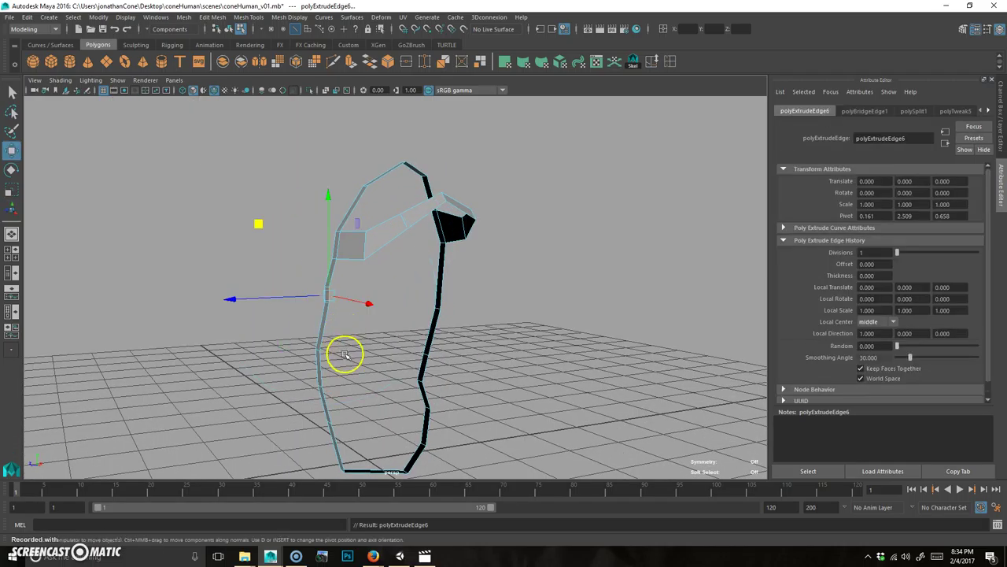
- In the front view, move the newly extruded edge outward and slightly down across the ribs
key("space")
key("space")
scroll(378, 313, "up", 2)
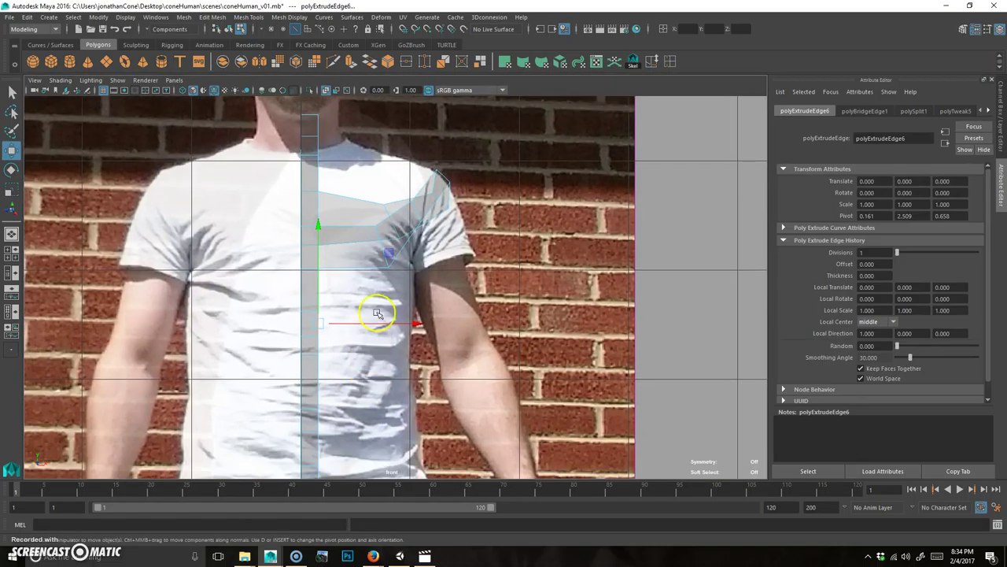
middle_click_drag(388, 253, 420, 273)
key("e")
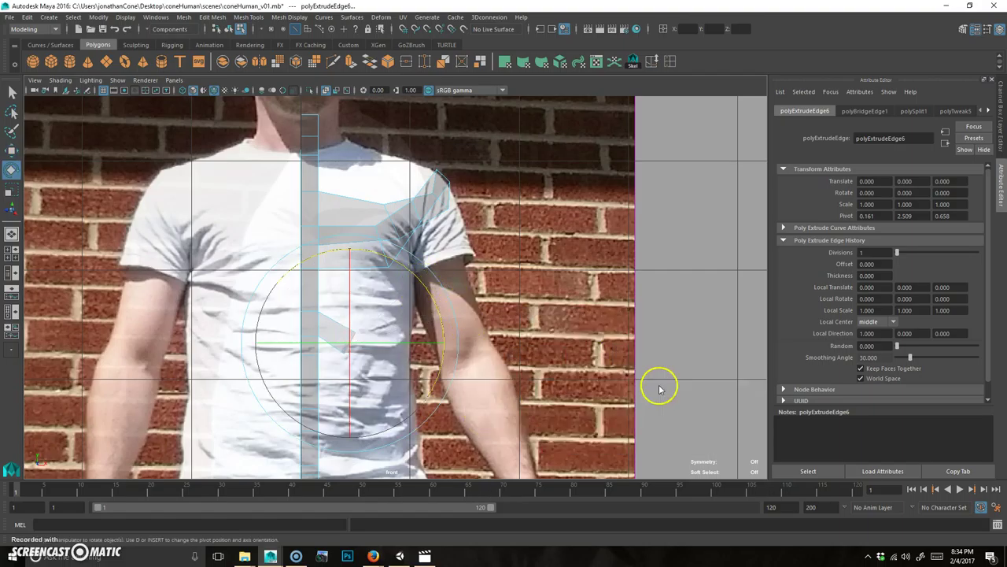
- In the side view, move the extruded rib edge backward and rotate it slightly to follow the torso's curvature
key("space")
key("space")
middle_click_drag(522, 449, 457, 337, "alt")
key("w")
left_click_drag(290, 364, 283, 325, "alt")
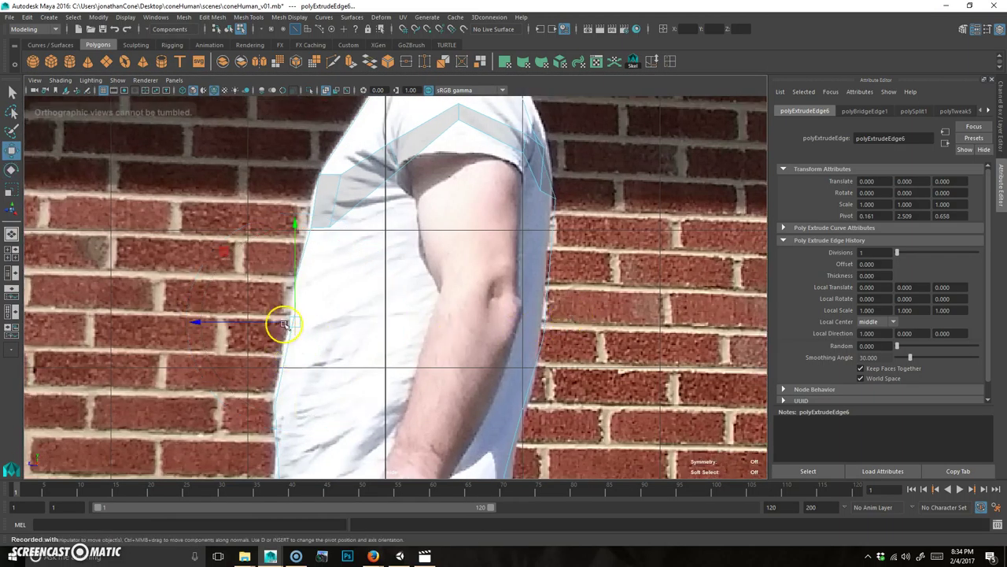
mouse_move(227, 252)
middle_mouse_down()
mouse_move(255, 265)
mouse_move(244, 250)
middle_mouse_up()
left_click_drag(244, 250, 243, 248)
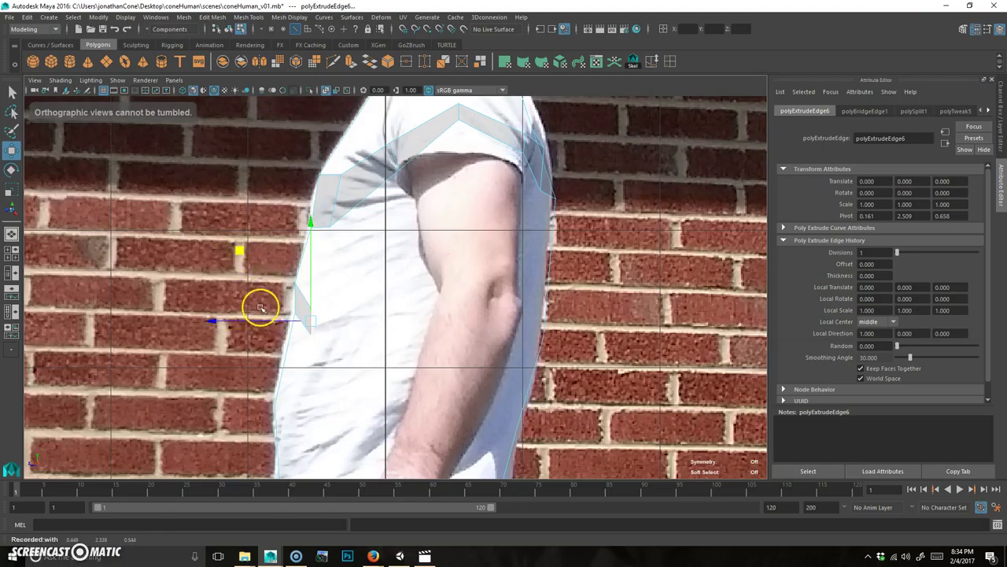
key("e")
mouse_move(347, 397)
left_mouse_down()
mouse_move(364, 404)
mouse_move(376, 393)
mouse_move(357, 404)
left_mouse_up()
middle_click_drag(357, 344, 394, 317, "alt")
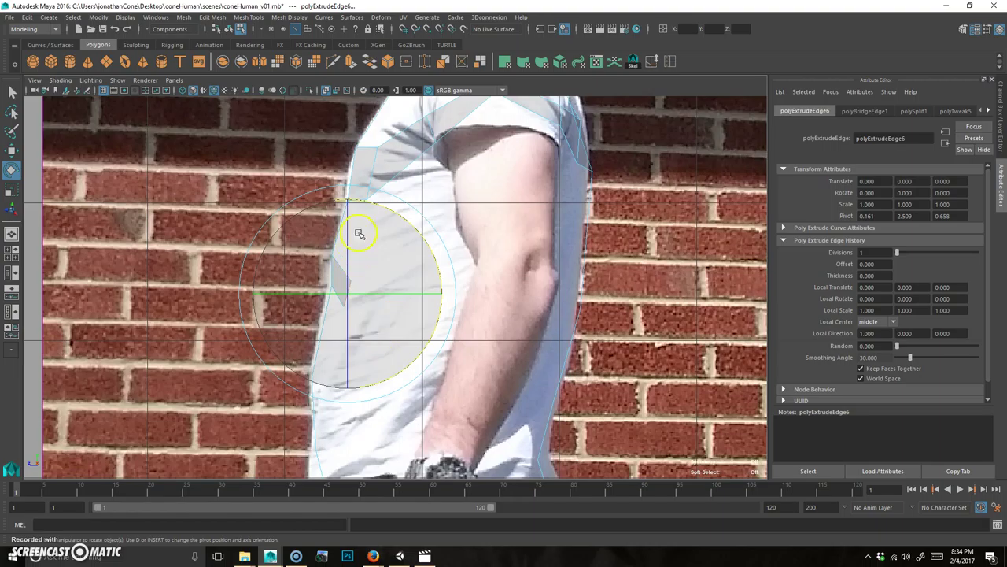
- Extrude the rib edge again and move it back and down to the side of the torso near the forearm
key("ctrl+e")
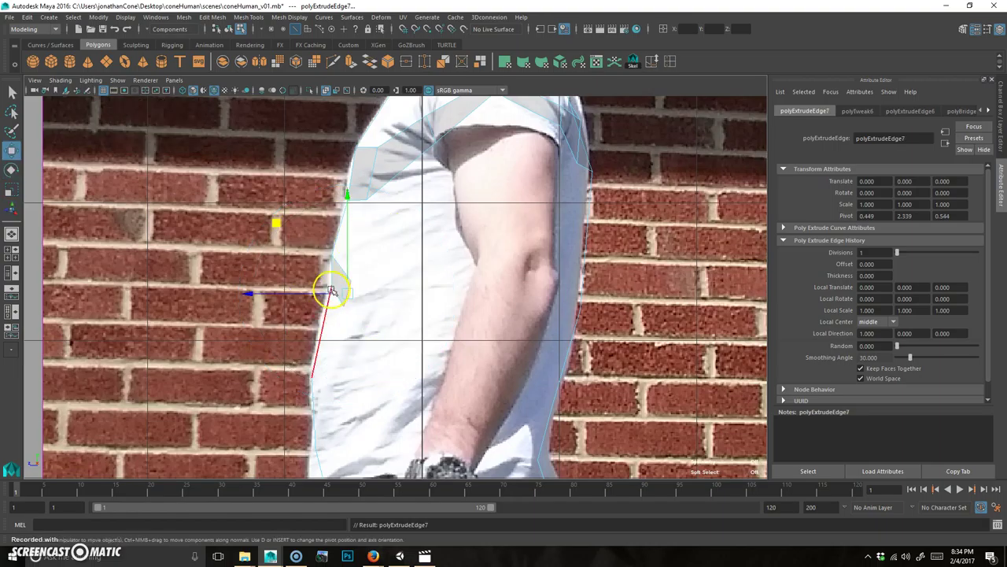
middle_click_drag(278, 223, 383, 267)
left_click_drag(388, 268, 391, 265)
- In the side view, scale the new end edge of the rib strip vertically to about twice its height
key("e")
scroll(578, 306, "down", 3)
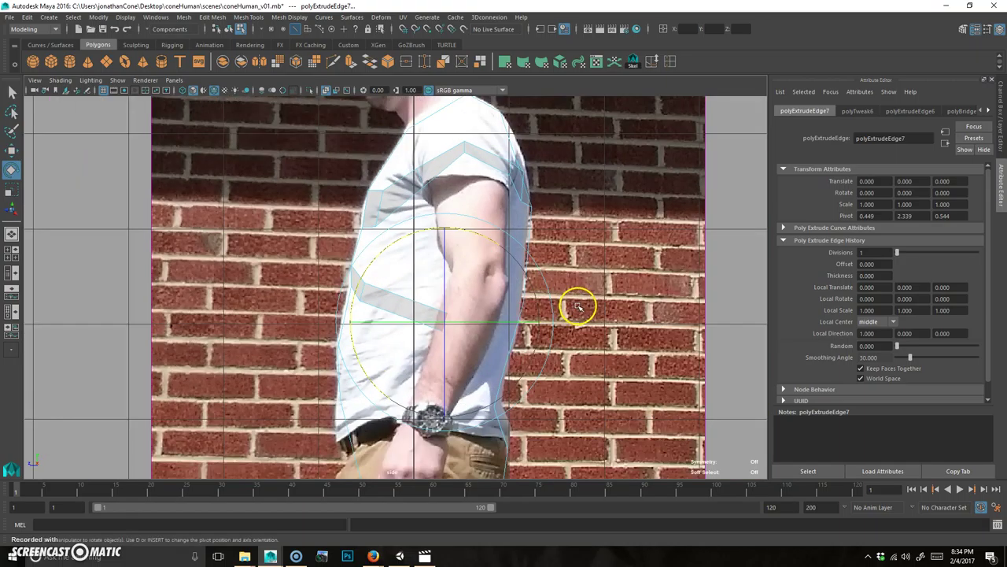
middle_click_drag(578, 306, 567, 329, "alt")
left_click_drag(567, 328, 544, 340, "alt")
key("w")
key("e")
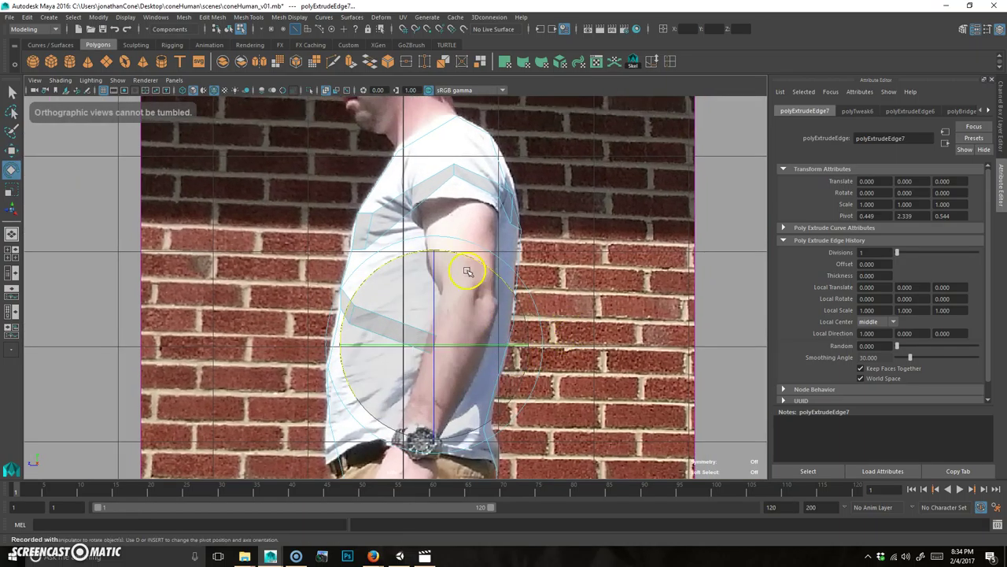
key("r")
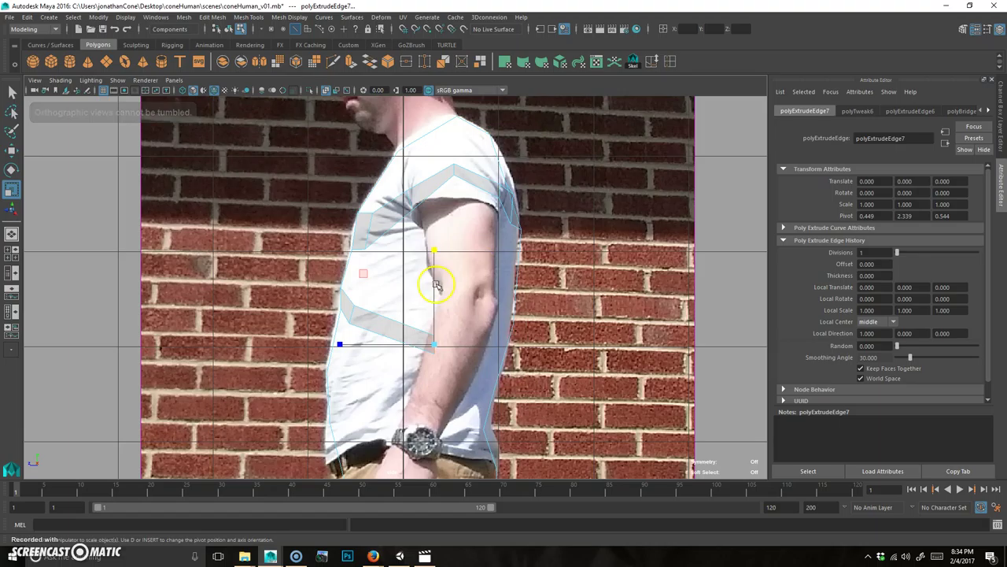
left_click(418, 145)
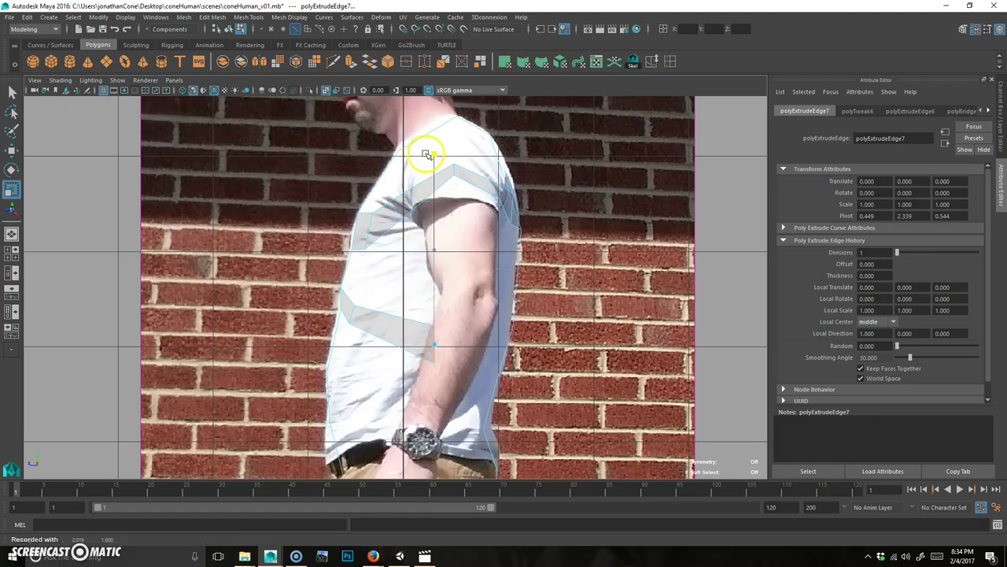
- In the front view, move the rib strip's end edge outward to the shirt's side outline
key("space")
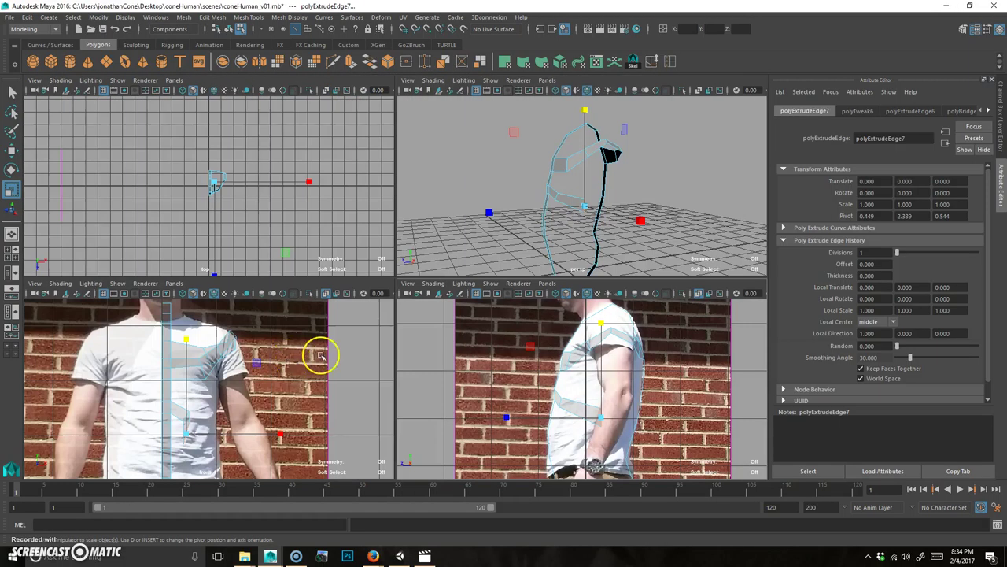
key("space")
key("w")
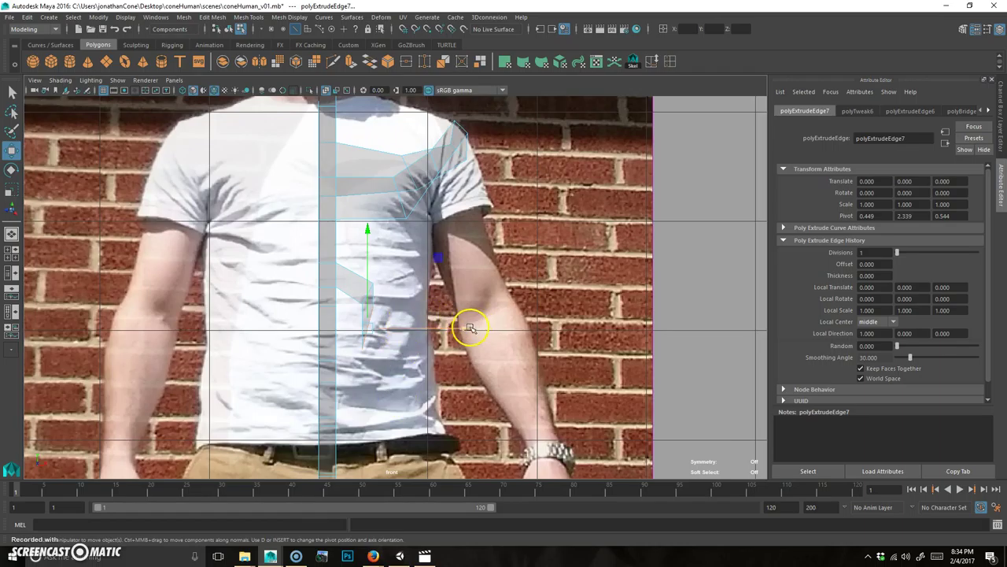
left_click_drag(469, 327, 510, 320)
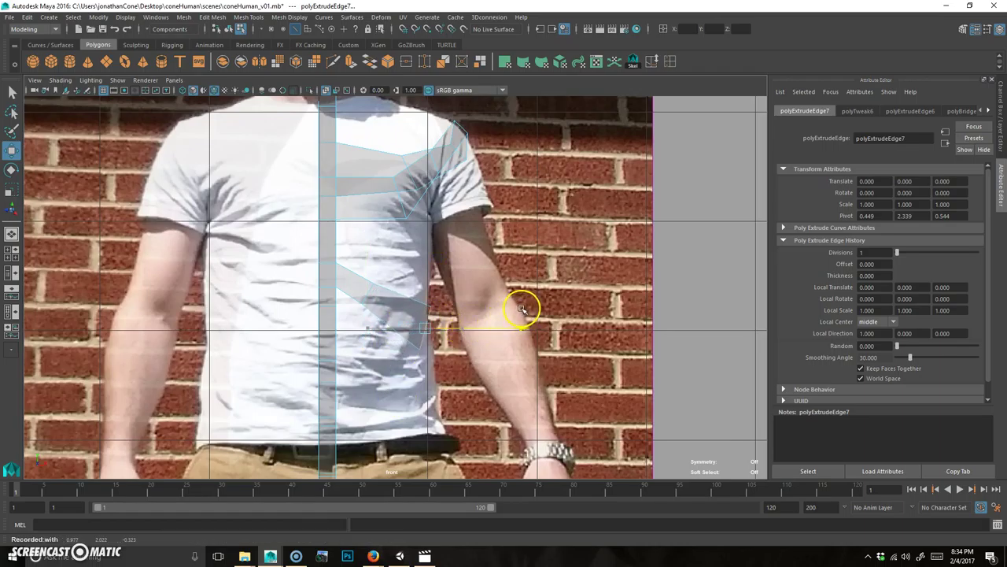
- Scale the rib strip's end edge flat horizontally so it stands vertical, and raise it slightly in the front view
key("r")
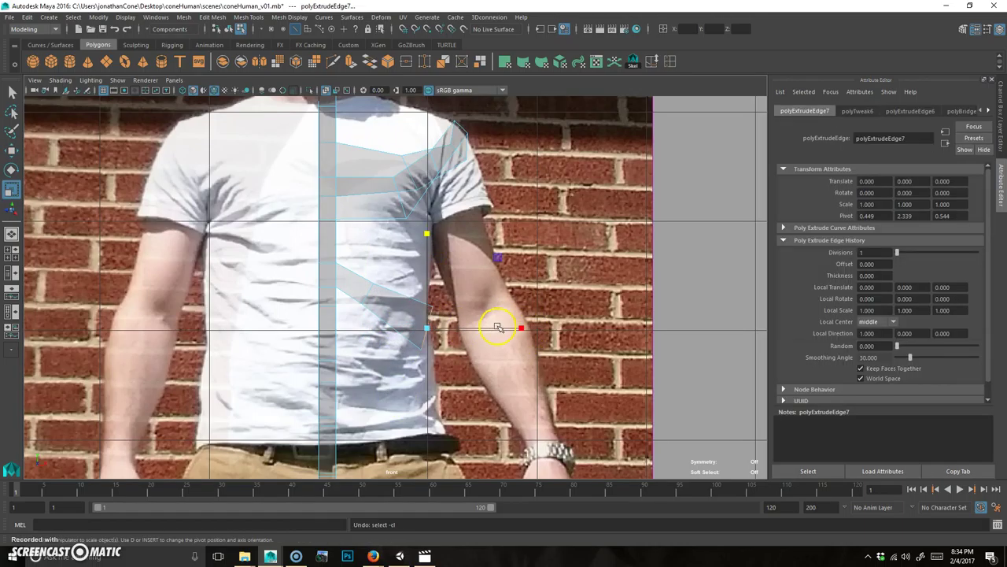
left_click_drag(523, 328, 432, 325)
key("w")
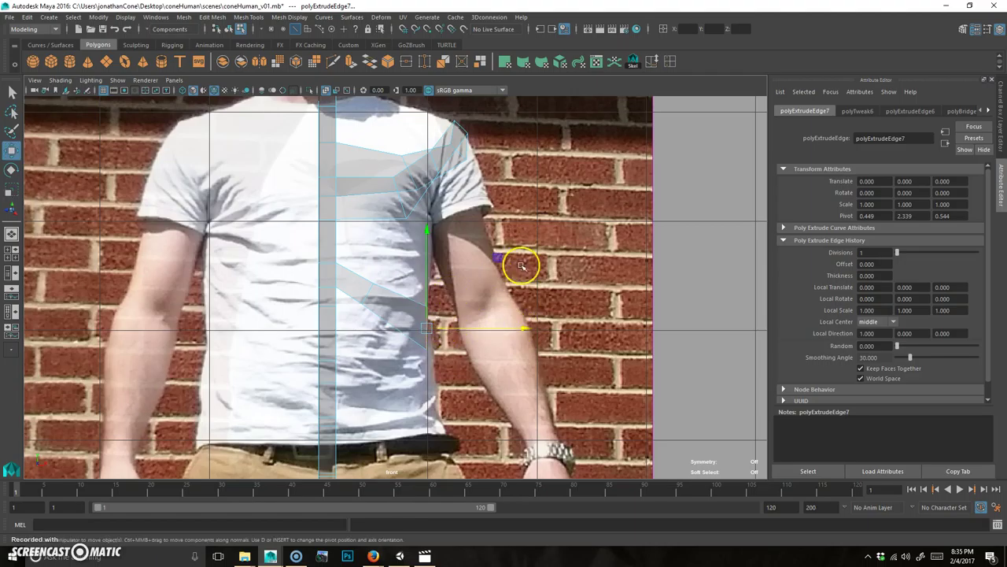
middle_click_drag(498, 258, 497, 248)
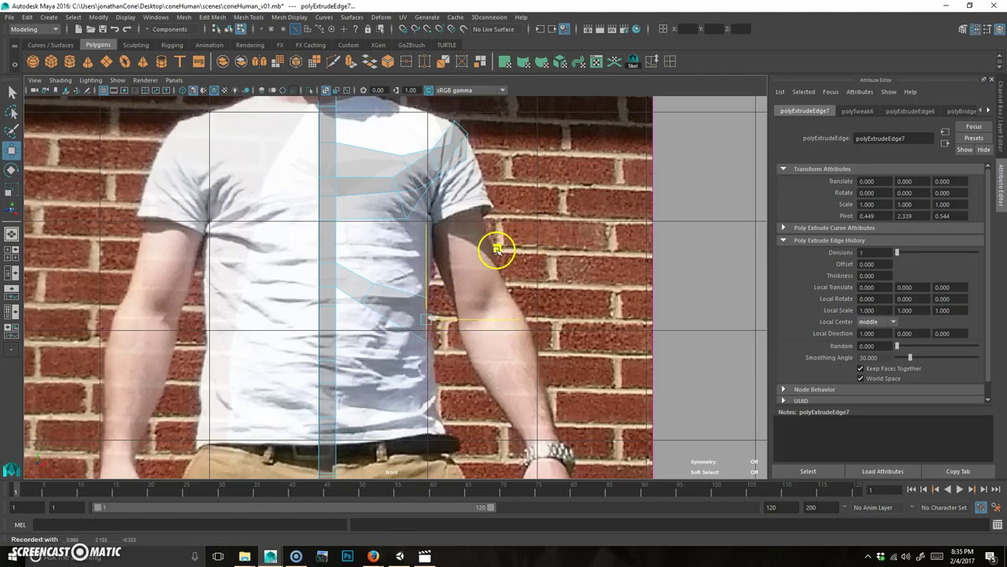
- In the front view, select the two end vertices of the rib strip and raise them along the shirt's side outline
right_click_drag(422, 332, 334, 293)
left_click_drag(393, 360, 456, 323)
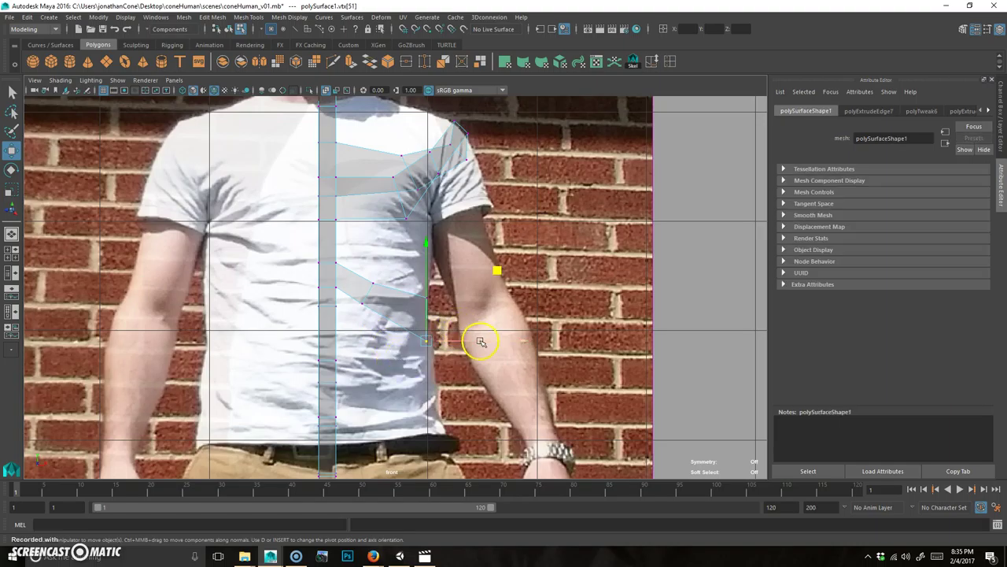
middle_click_drag(515, 346, 497, 239)
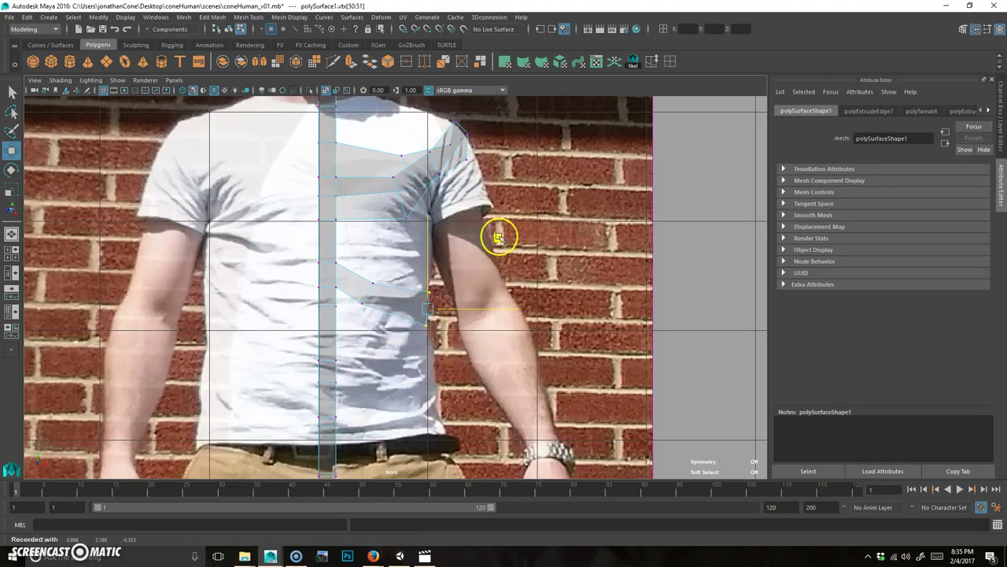
- Extrude the rib strip's end edge and move it back and inward toward the rear center strip
key("space")
key("space")
left_click_drag(573, 272, 479, 234, "alt")
left_click_drag(310, 162, 370, 325, "alt")
right_click_drag(385, 256, 384, 256)
left_click(380, 322)
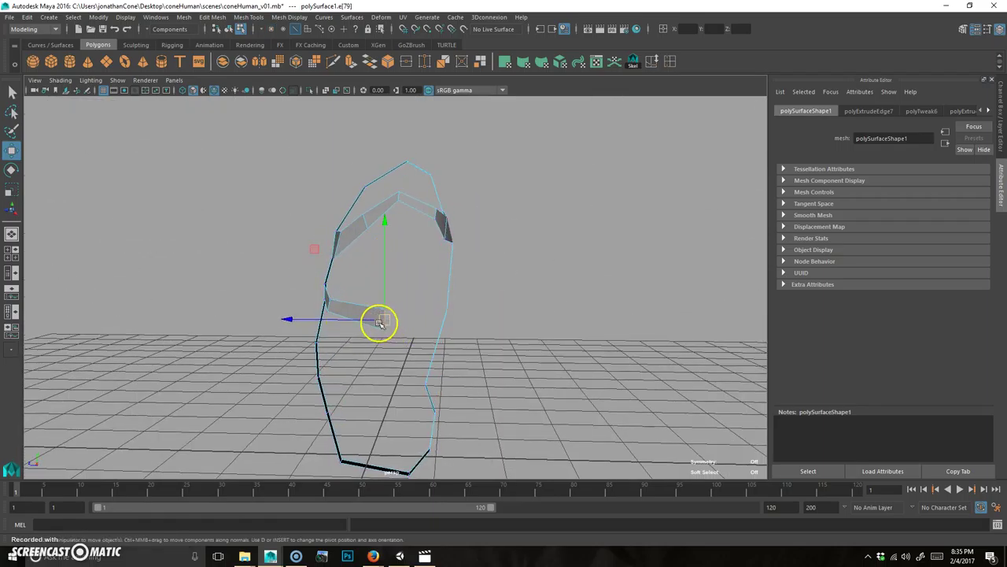
key("ctrl+e")
left_click_drag(434, 378, 304, 434, "alt")
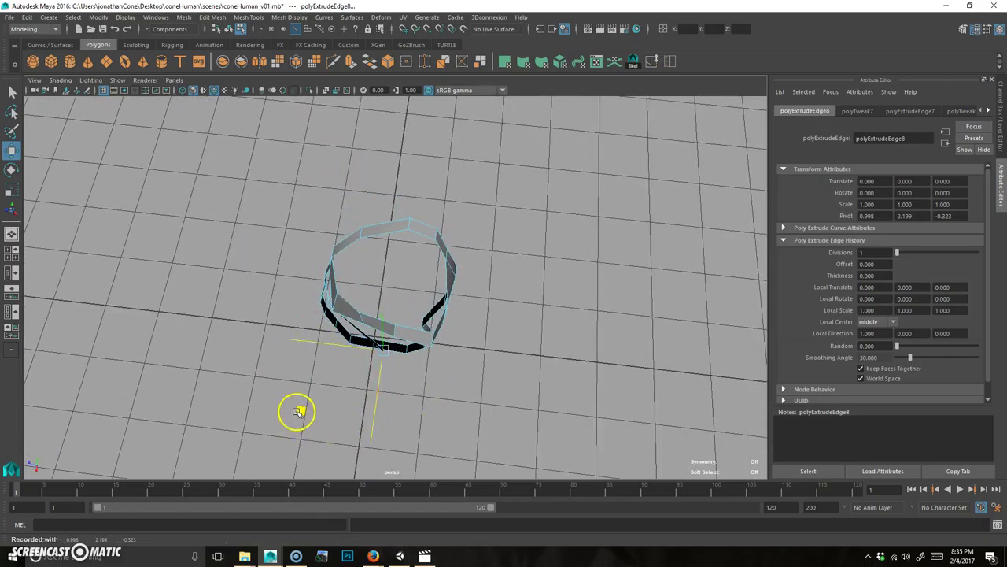
left_click_drag(352, 388, 470, 394, "alt")
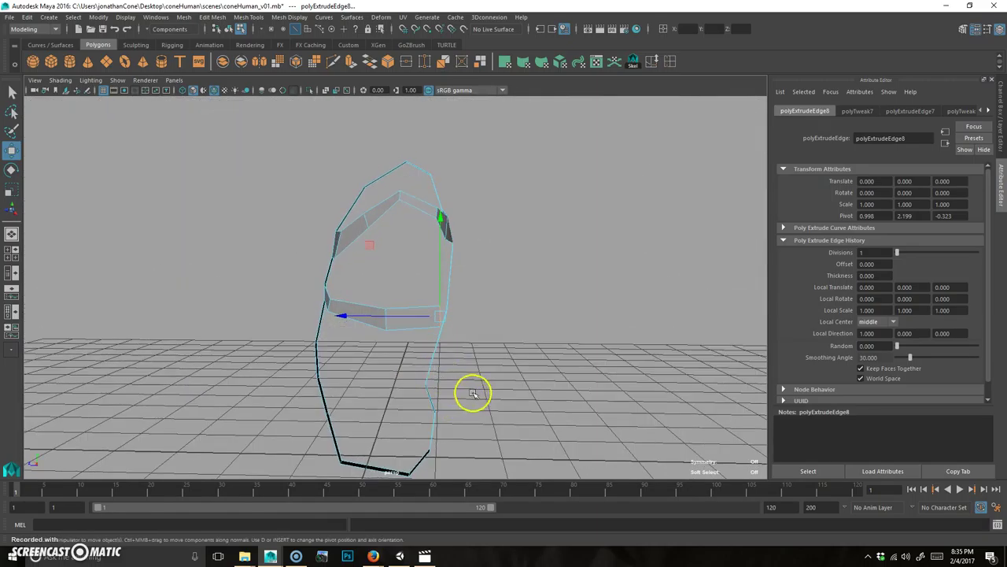
- In the side view, raise the extruded end edge slightly and tilt it to follow the slope of the back
key("space")
key("space")
scroll(453, 365, "up", 2)
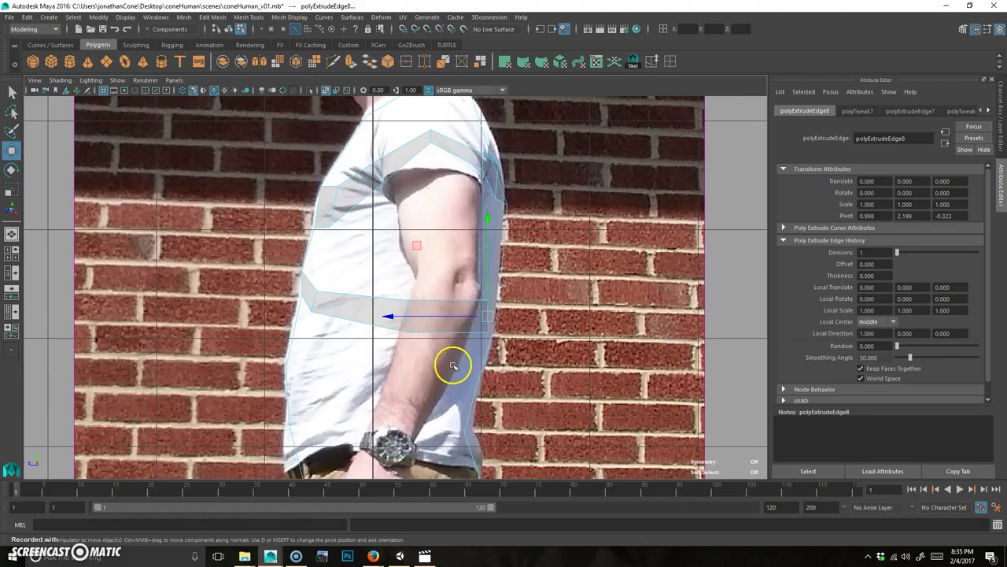
key("e")
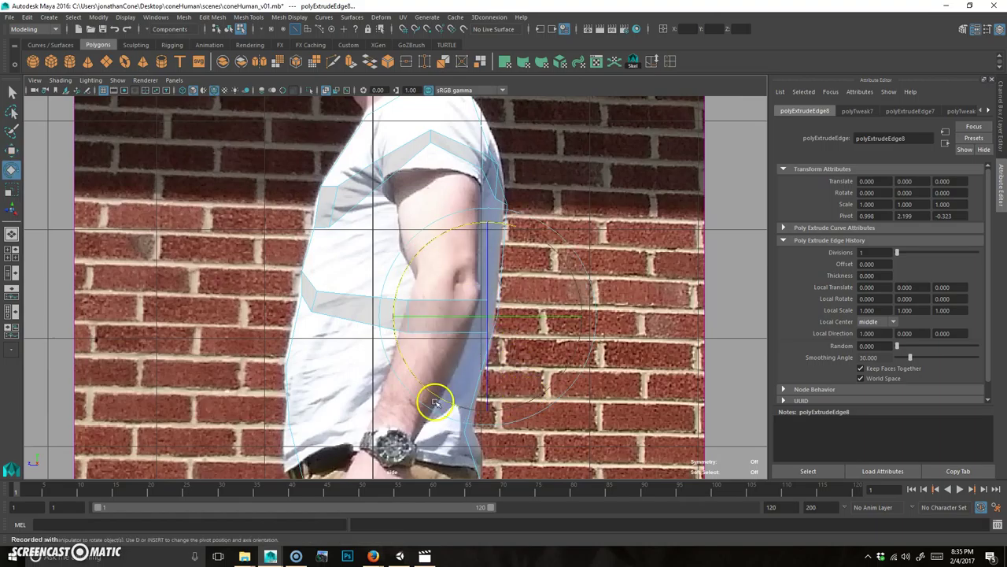
key("w")
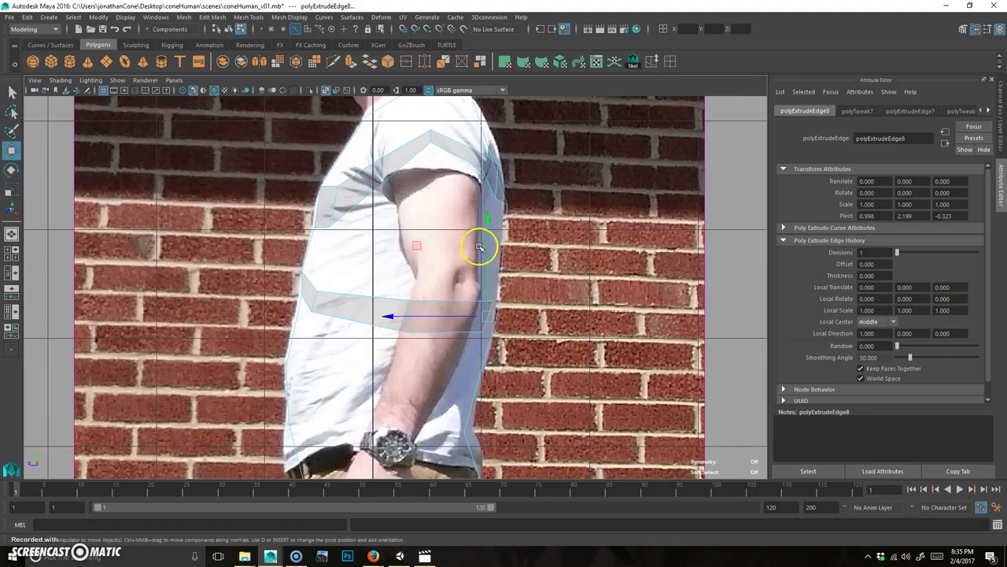
middle_click_drag(423, 248, 417, 226)
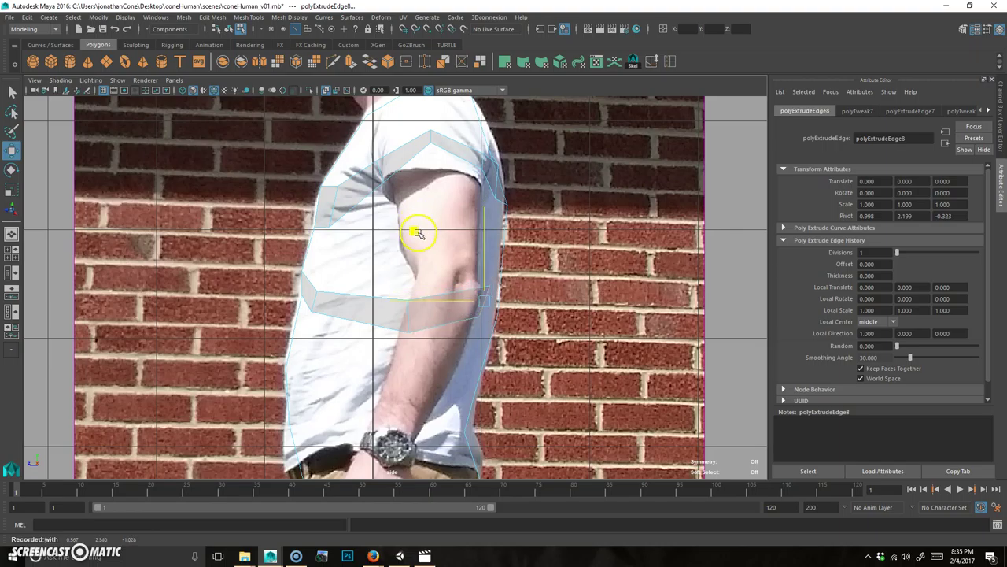
key("e")
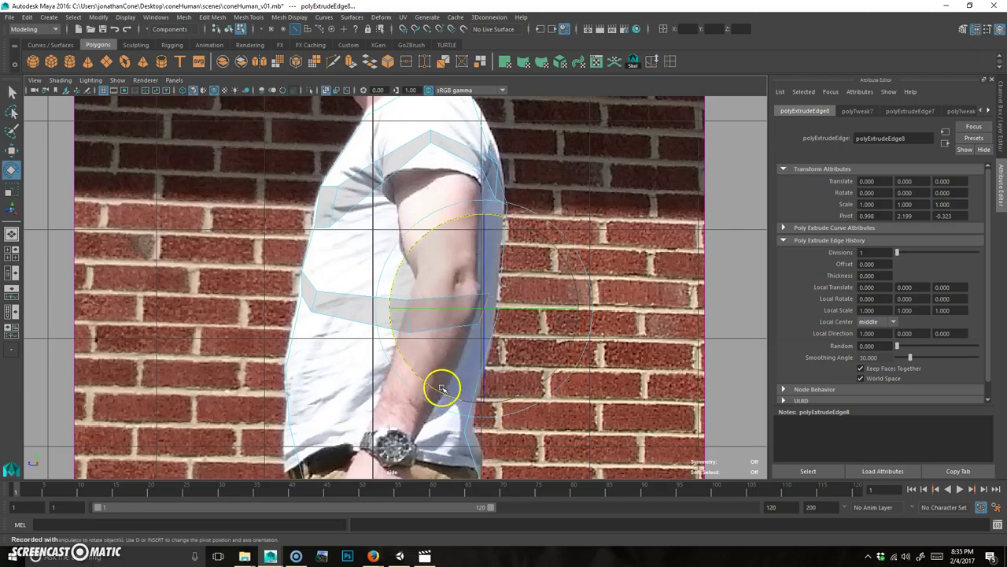
key("space")
key("space")
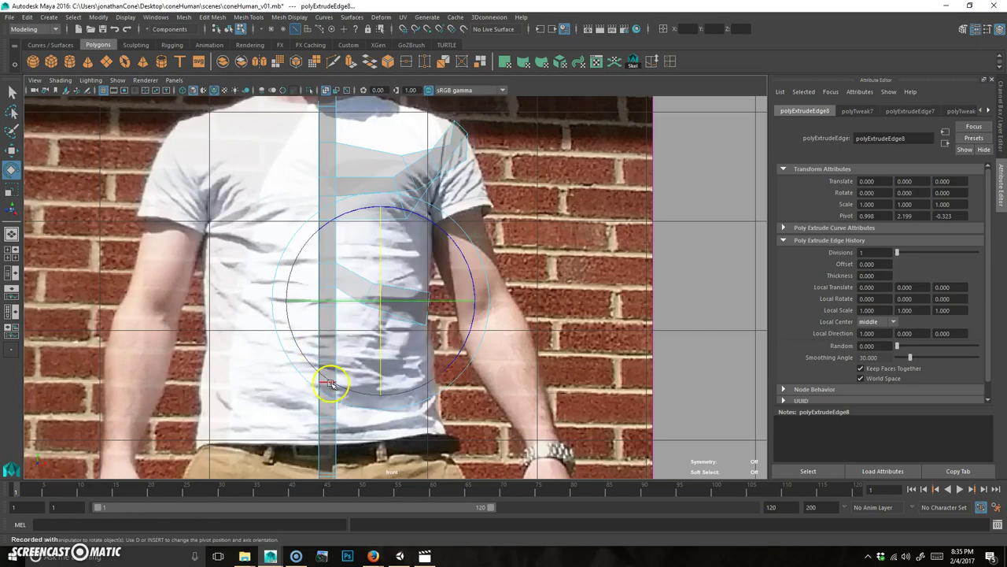
key("w")
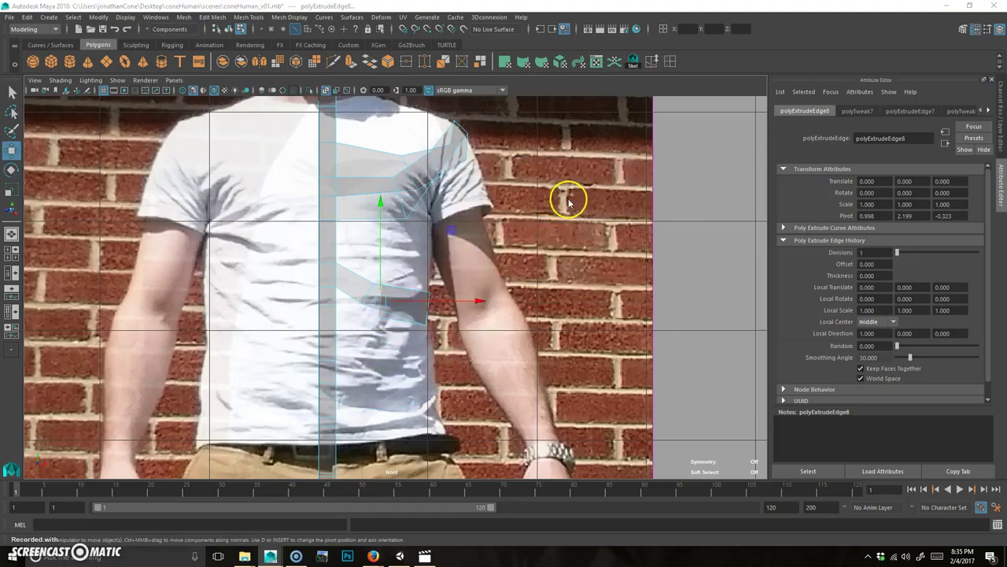
- Cut a new edge across the rear center strip at the height of the rib strip with the Multi-Cut tool
key("space")
key("space")
left_click_drag(595, 243, 483, 312, "alt")
left_click_drag(411, 265, 433, 310, "alt")
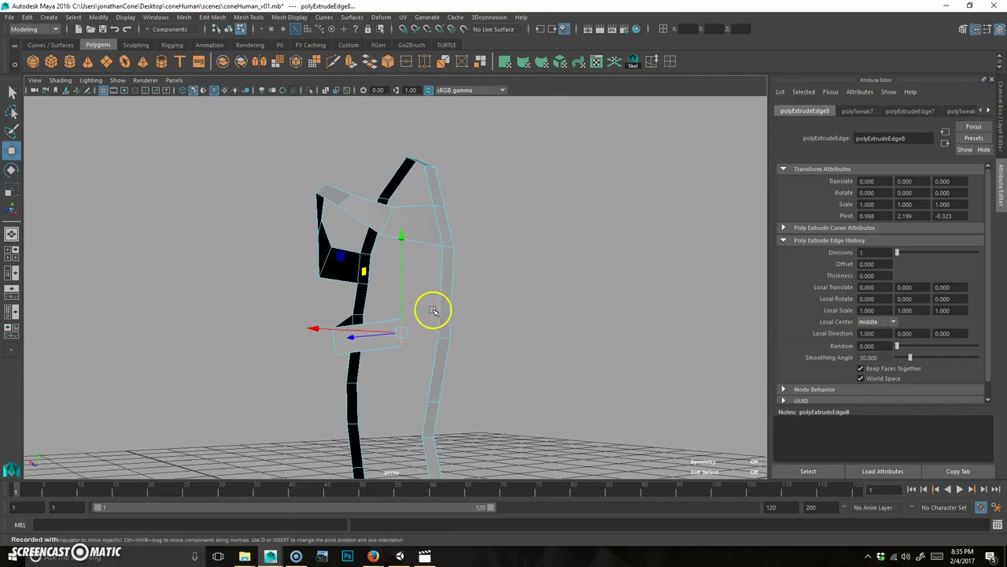
left_click(332, 62)
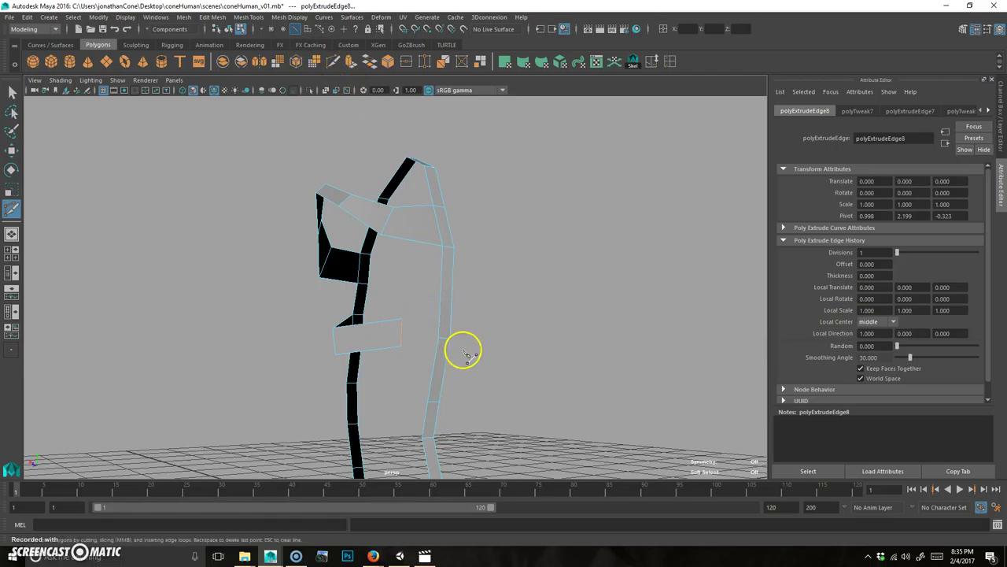
key("q")
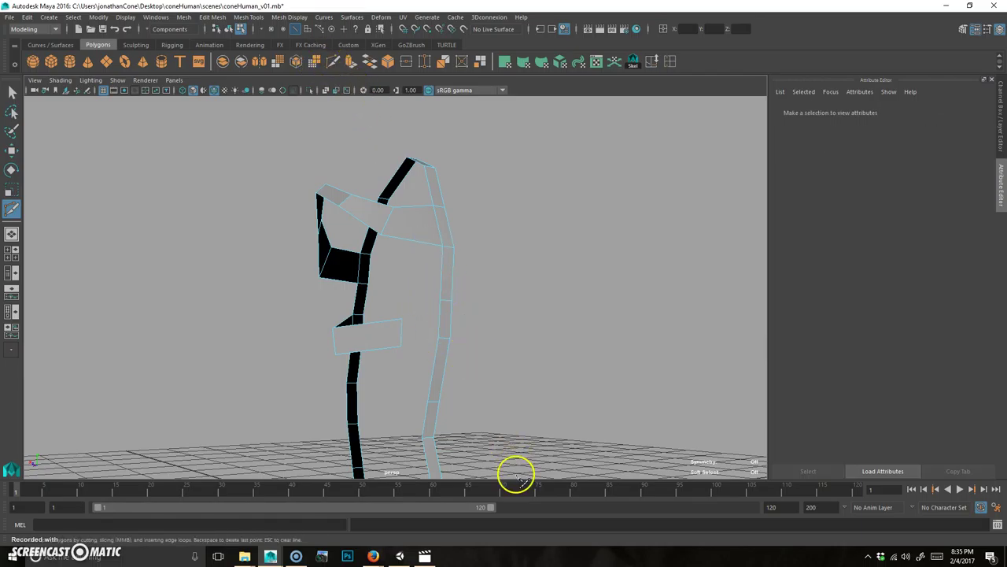
- Bridge the rib strip's end edge to the matching side edge of the rear center strip
left_click(439, 323)
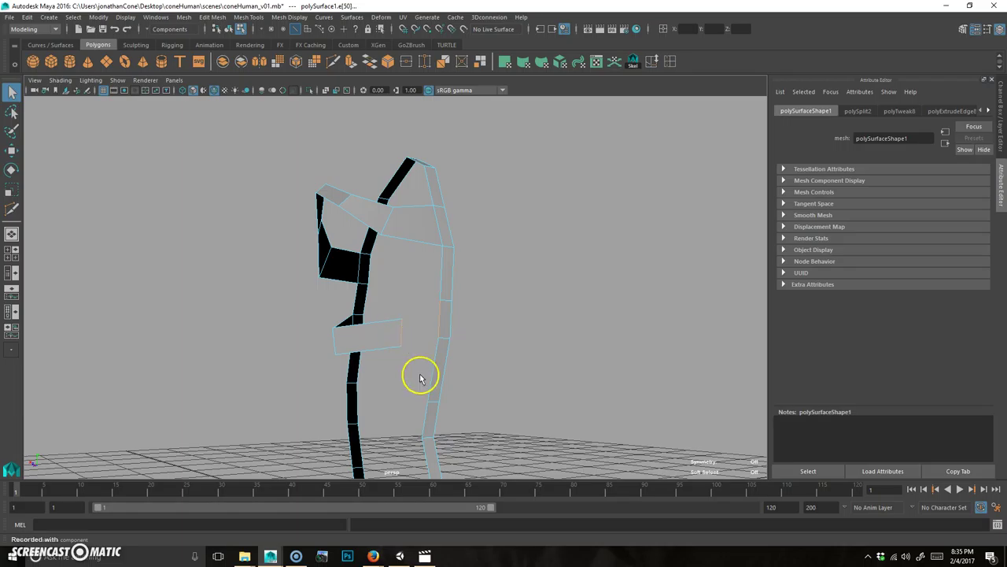
left_click(369, 62)
mouse_move(360, 355)
left_mouse_down("alt")
mouse_move(435, 369)
mouse_move(366, 360)
mouse_move(454, 288)
mouse_move(402, 275)
mouse_move(348, 212)
mouse_move(367, 187)
mouse_move(378, 354)
left_mouse_up("alt")
left_click_drag(459, 362, 338, 299, "alt")
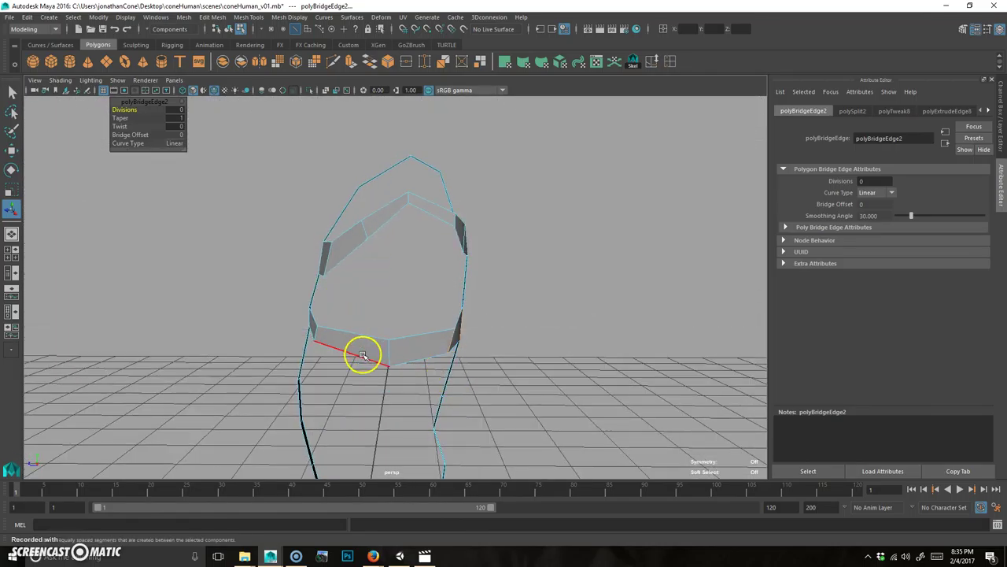
- Cut a vertical edge across each of the rib strip's faces in front of and behind the side corner
left_click(333, 59)
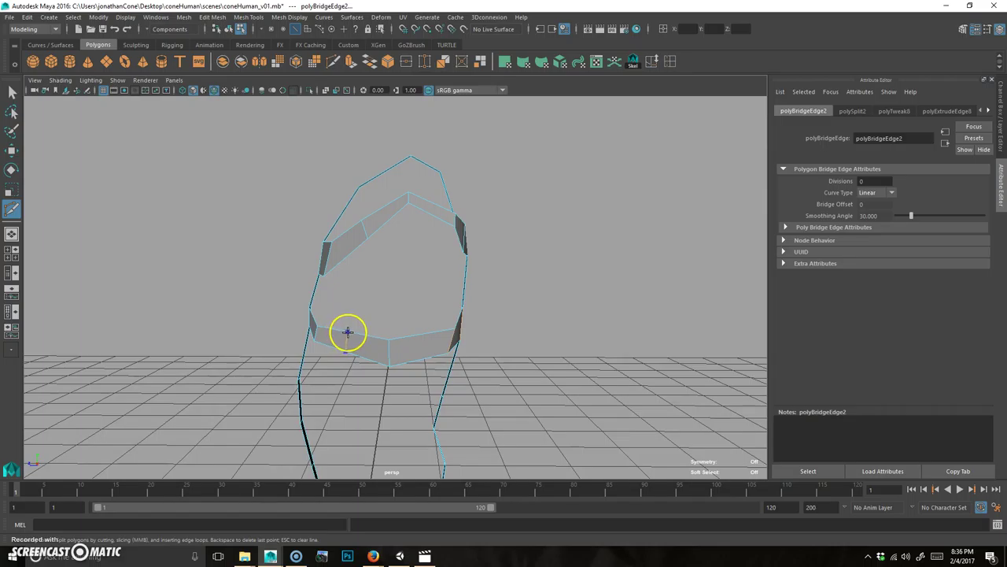
left_click_drag(427, 334, 370, 375, "alt")
key("q")
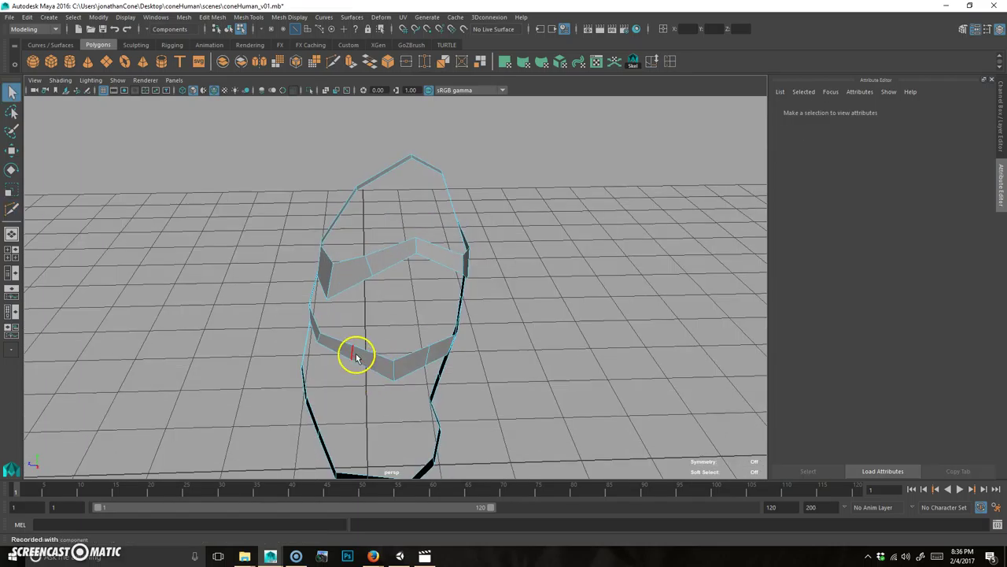
- Move the two new rib strip edges outward and scale them apart to round the side of the torso
left_click(437, 358)
left_click_drag(429, 354, 434, 382, "alt")
key("w")
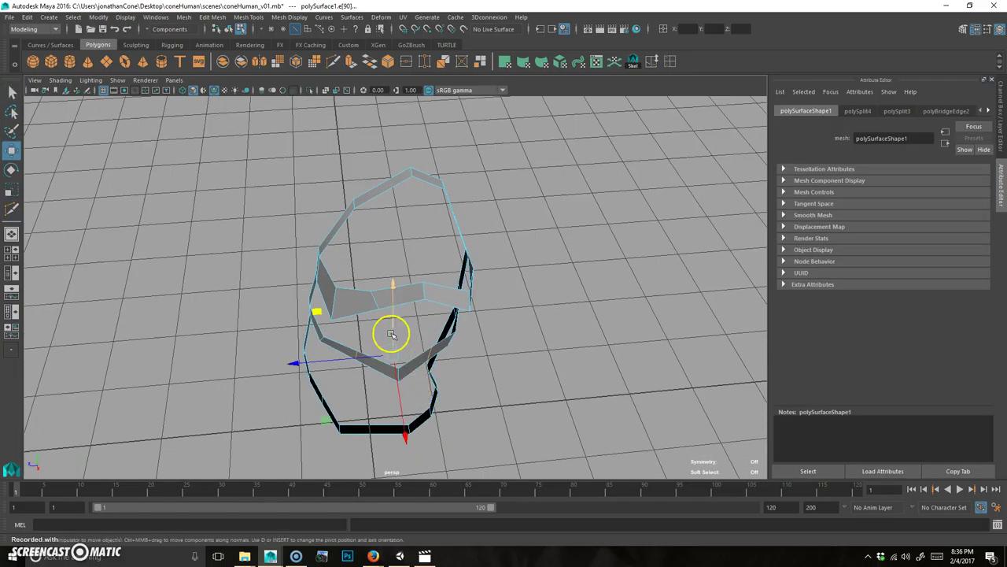
left_click_drag(403, 414, 396, 388)
key("r")
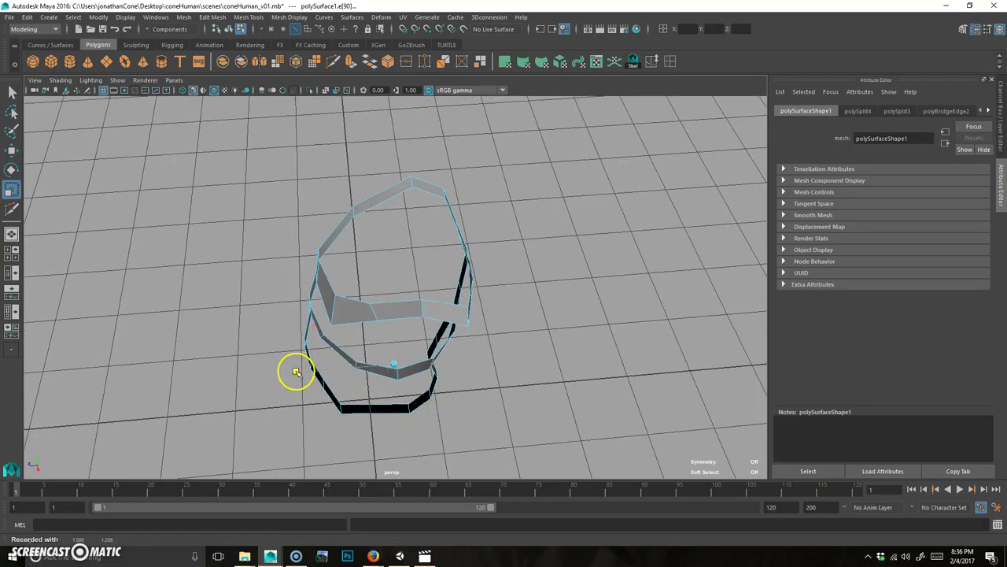
left_click_drag(292, 370, 450, 306, "alt")
- Return to object mode, clear the selection, and inspect the shoulder and rib strips from several angles
key("F8")
left_click(580, 292)
left_click_drag(602, 278, 384, 326, "alt")
left_click_drag(351, 355, 316, 323, "alt")
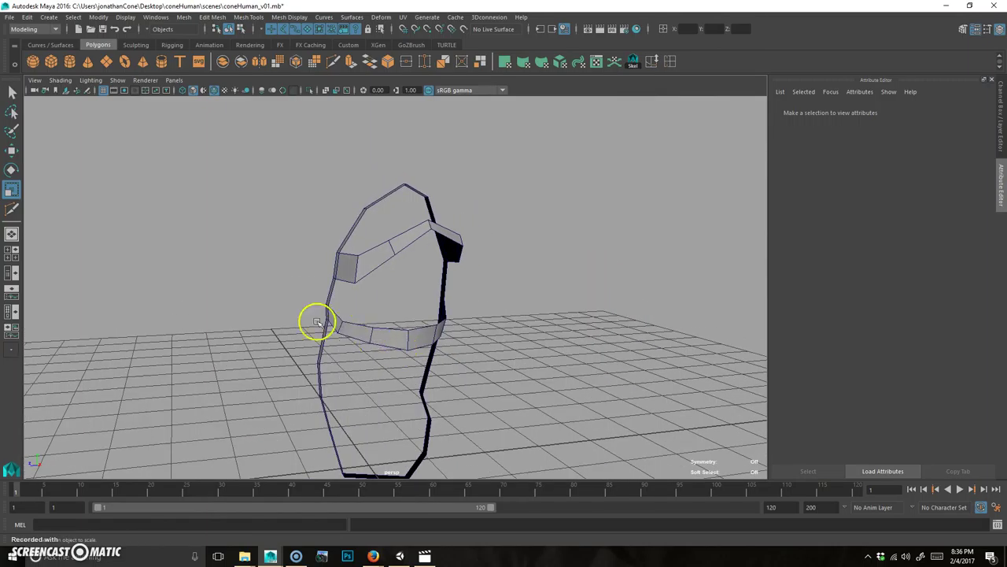
left_click_drag(458, 315, 478, 389, "alt")
left_click_drag(515, 307, 409, 335, "alt")
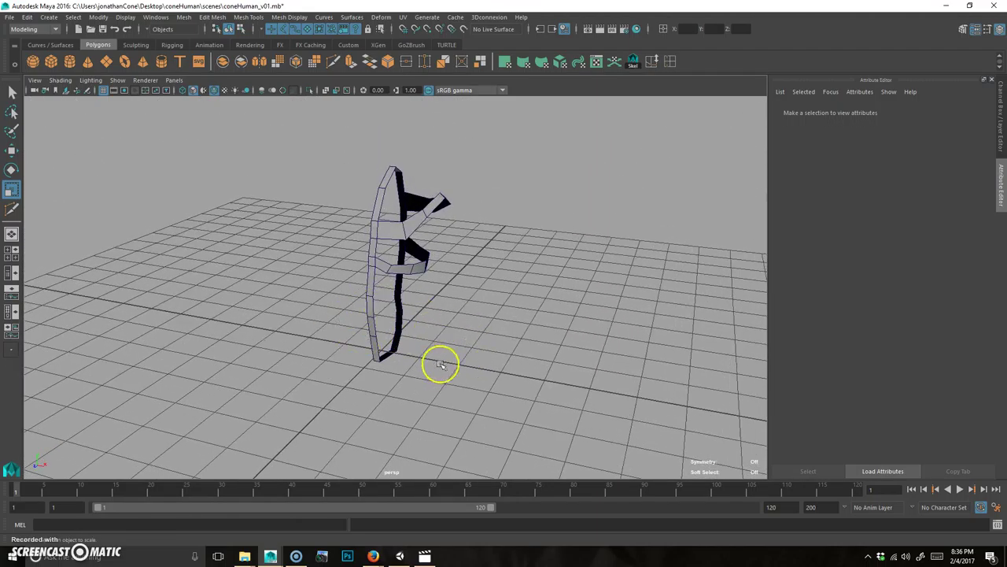